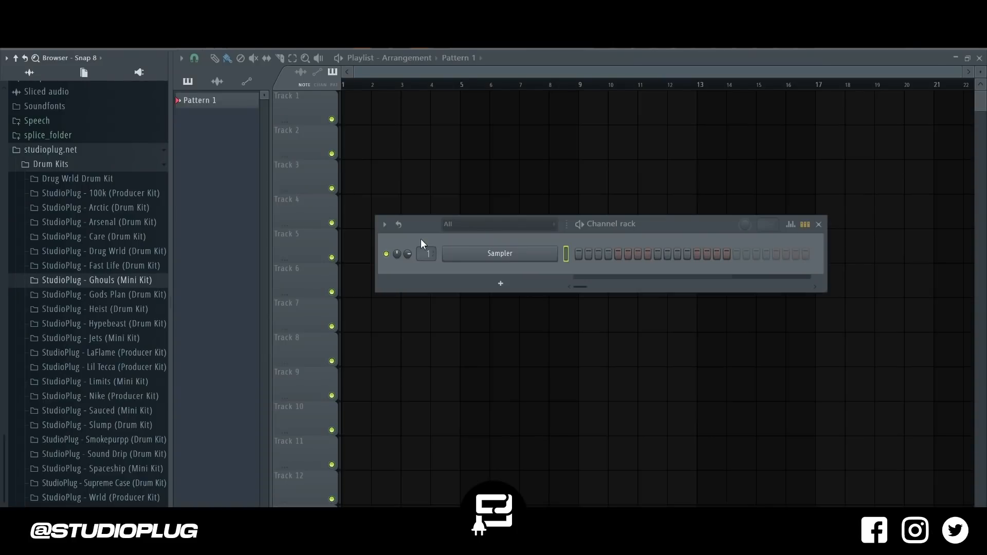
Replace the Sampler channel with Omnisphere [64bit] and load the Bell - Reach patch from the StudioPlug - Onyx bank.
{"action": "right_click", "coordinate": [505, 257]}
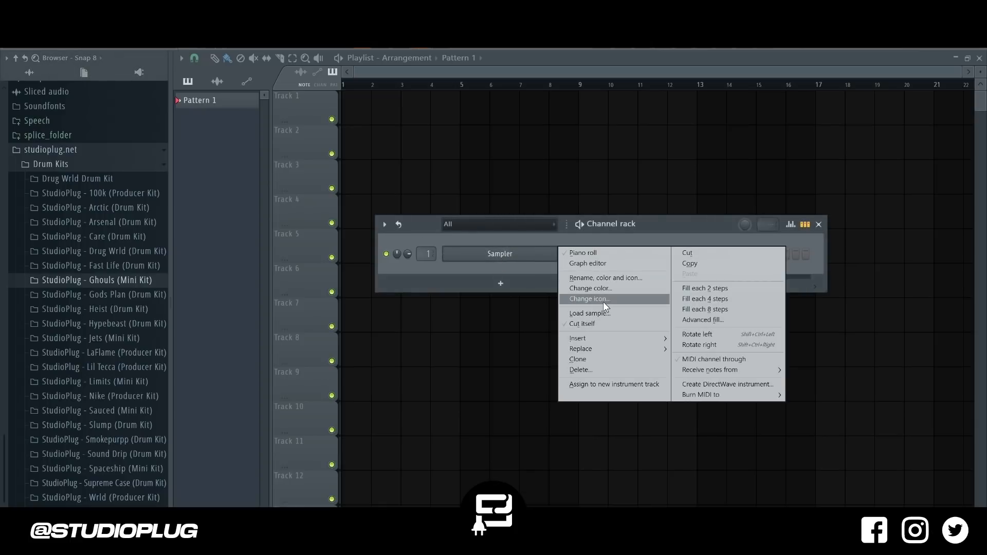
{"action": "mouse_move", "coordinate": [650, 349]}
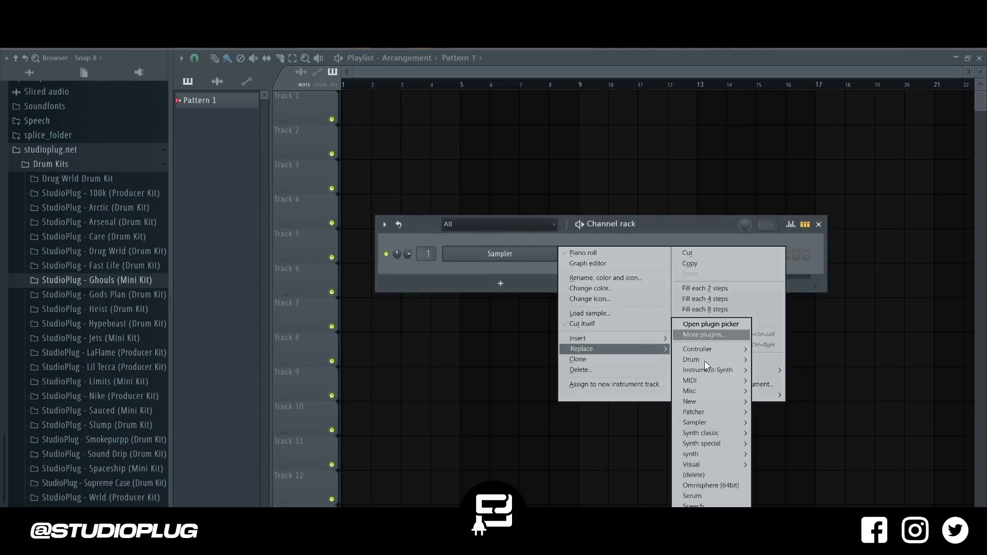
{"action": "left_click", "coordinate": [715, 485]}
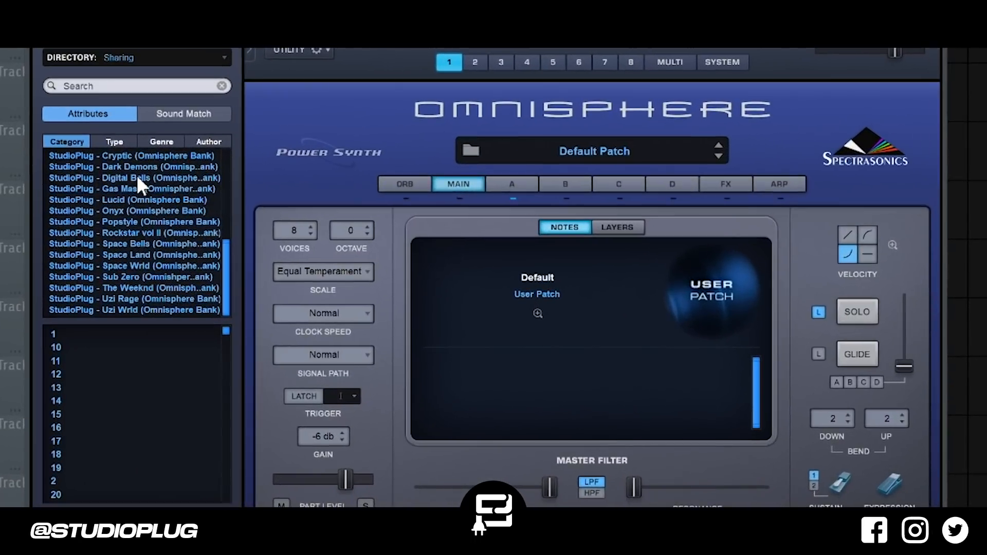
{"action": "left_click", "coordinate": [149, 211]}
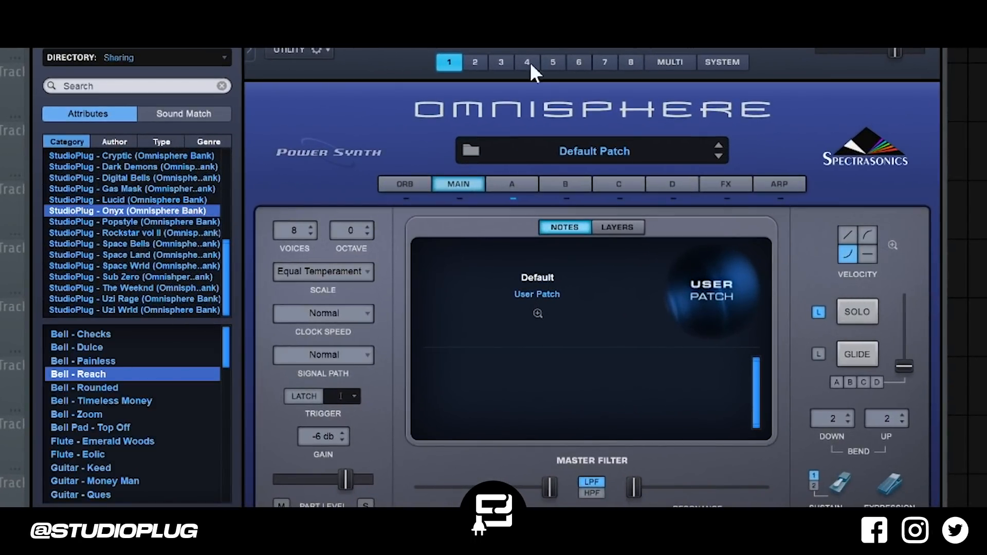
Open the piano roll for the Omnisphere channel and set the typing keyboard layout to Minor Natural (Aeolian).
{"action": "key", "text": "F6"}
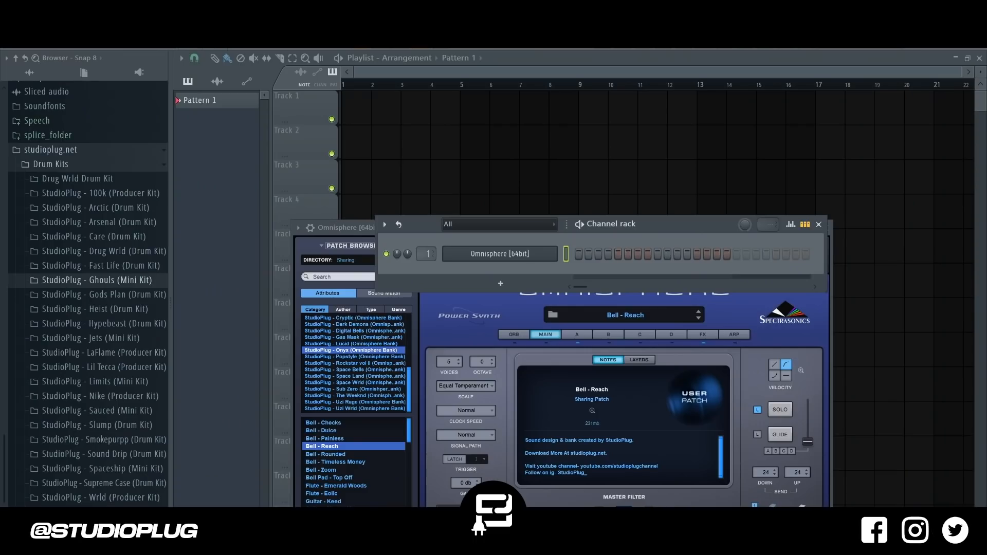
{"action": "key", "text": "F7"}
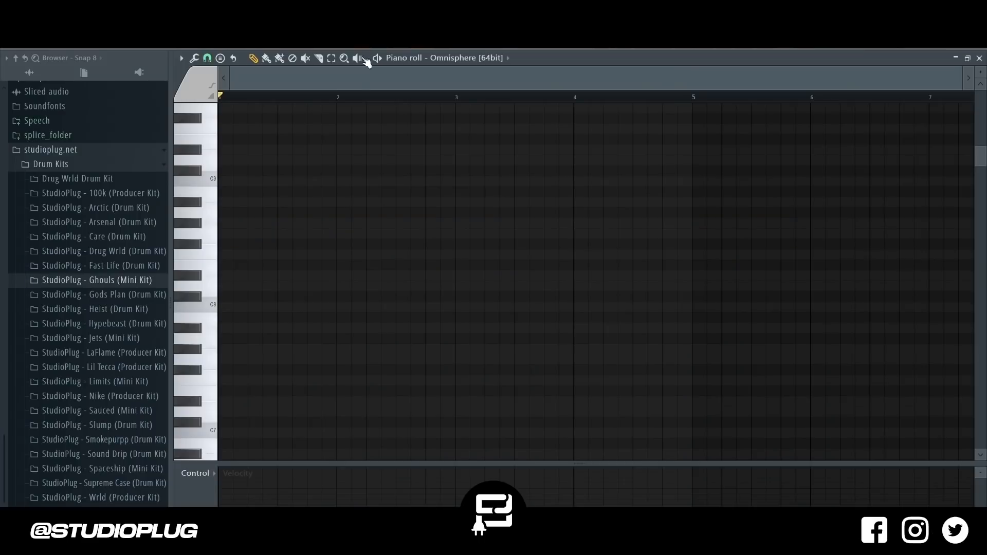
{"action": "left_click", "coordinate": [358, 58]}
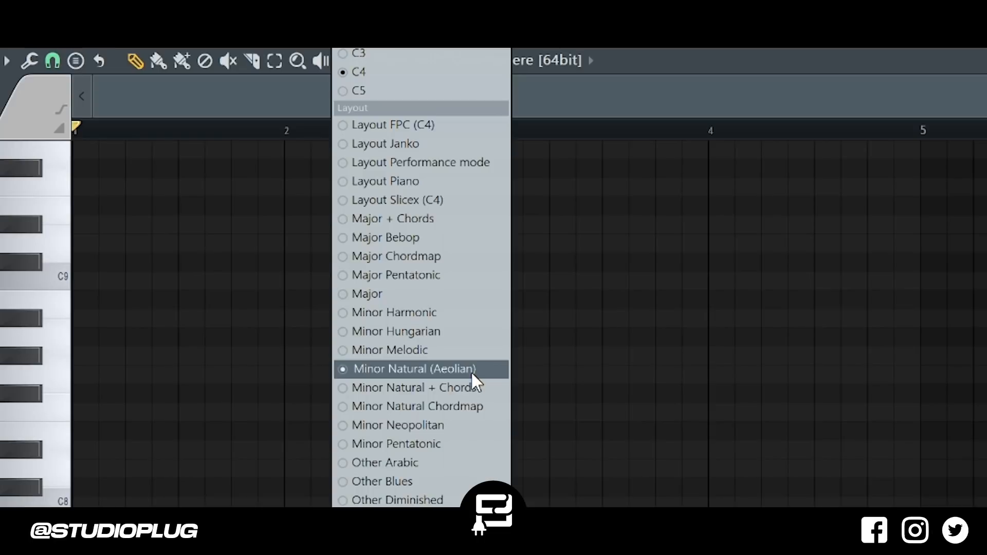
{"action": "left_click", "coordinate": [363, 48]}
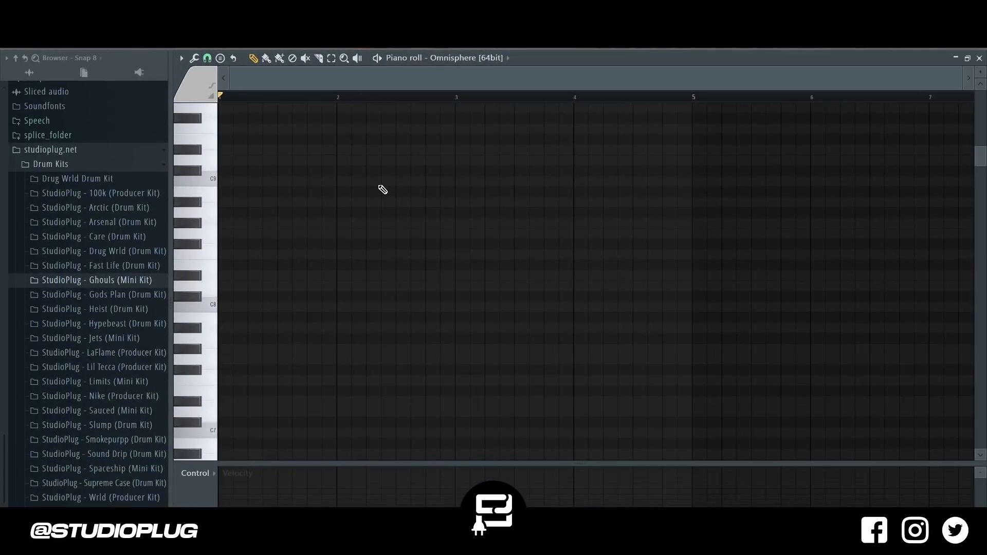
Record a two-bar pattern of chords between G#4 and D#6 and quantize the recorded notes.
{"action": "key", "text": "space"}
{"action": "key", "text": "space"}
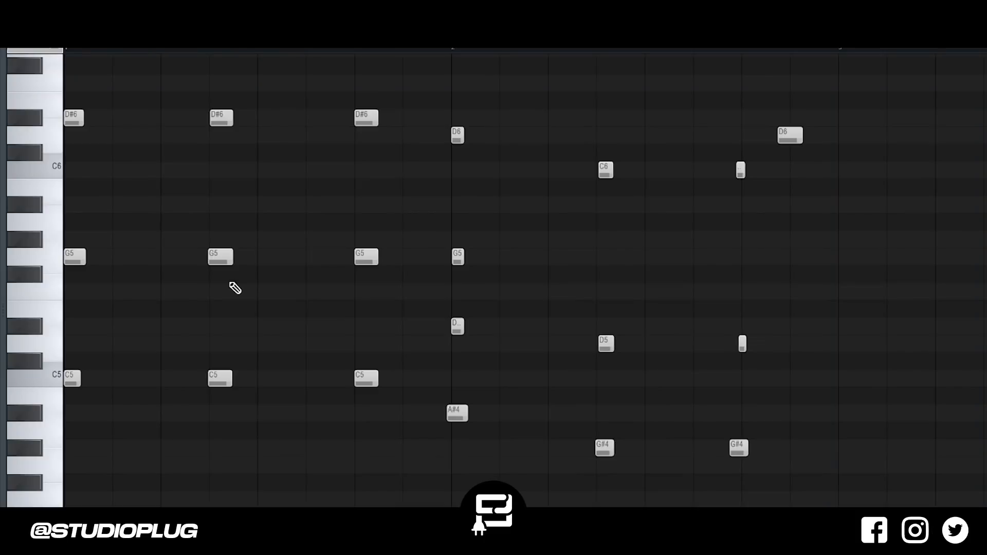
{"action": "key", "text": "alt+q"}
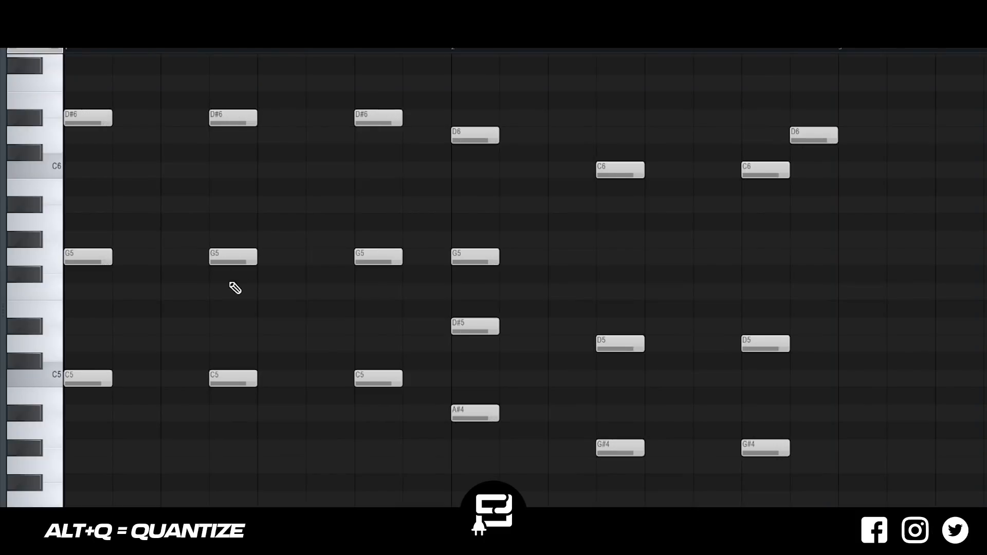
{"action": "key", "text": "ctrl+x"}
{"action": "key", "text": "ctrl+v"}
Play back the chord pattern and add a C6 note immediately before bar 2.
{"action": "scroll", "coordinate": [230, 282], "scroll_direction": "up", "scroll_amount": 2}
{"action": "key", "text": "space"}
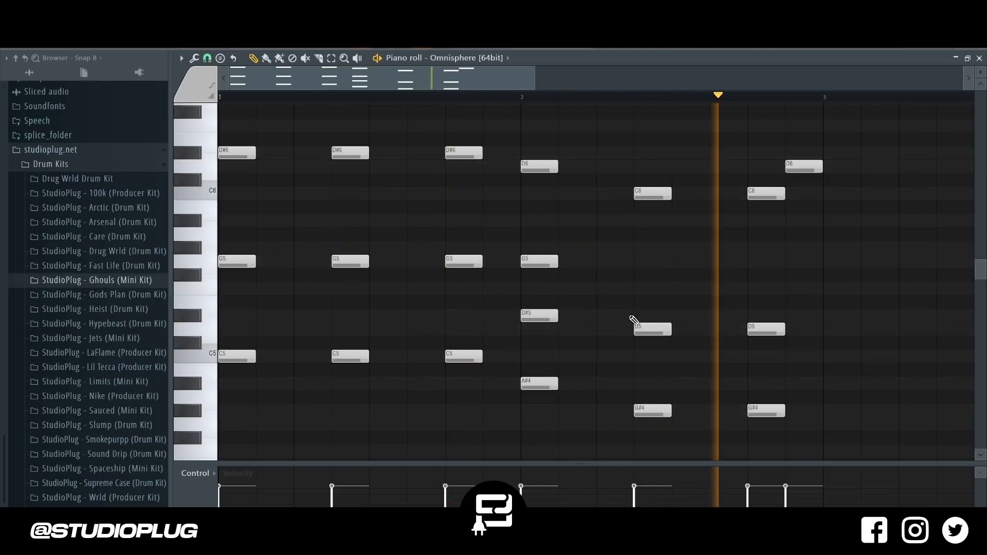
{"action": "left_click", "coordinate": [486, 193]}
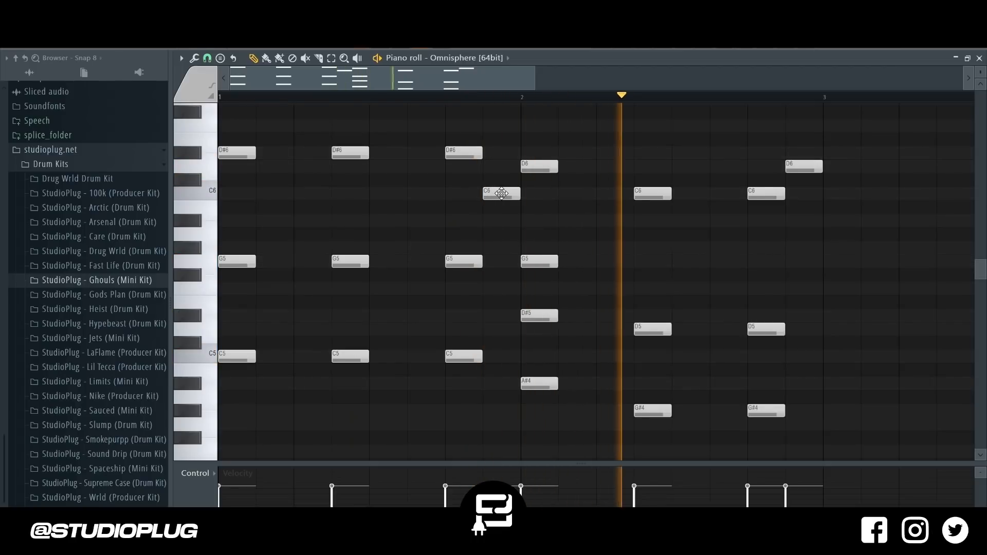
{"action": "key", "text": "space"}
{"action": "scroll", "coordinate": [397, 140], "scroll_direction": "up", "scroll_amount": 3}
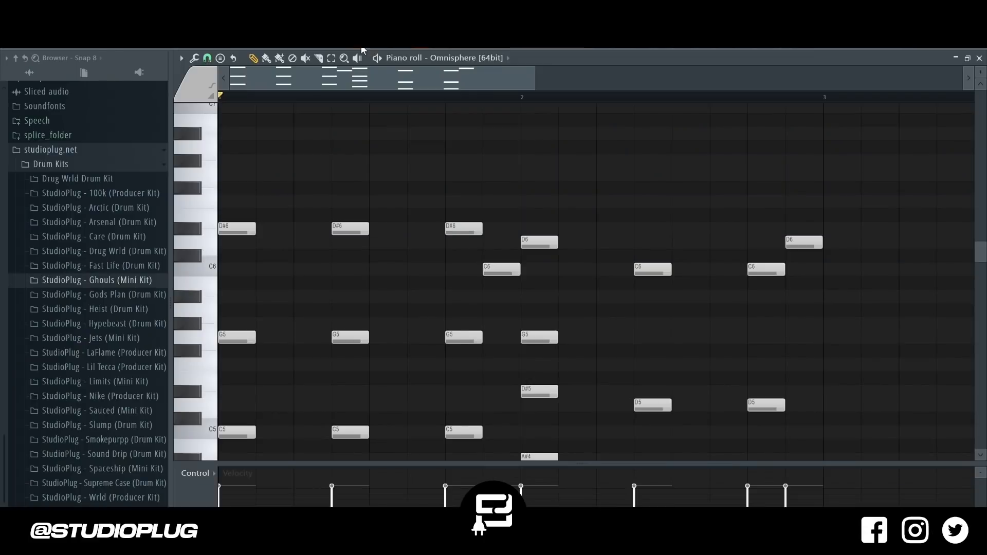
Set the typing keyboard base note to C5 and record a high counter-melody over the chords.
{"action": "left_click", "coordinate": [363, 50]}
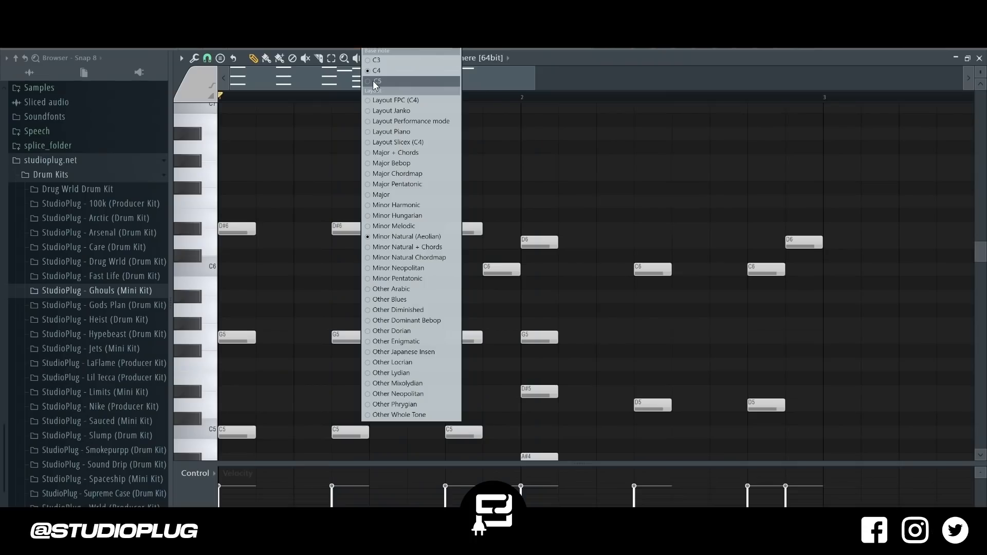
{"action": "left_click", "coordinate": [353, 65]}
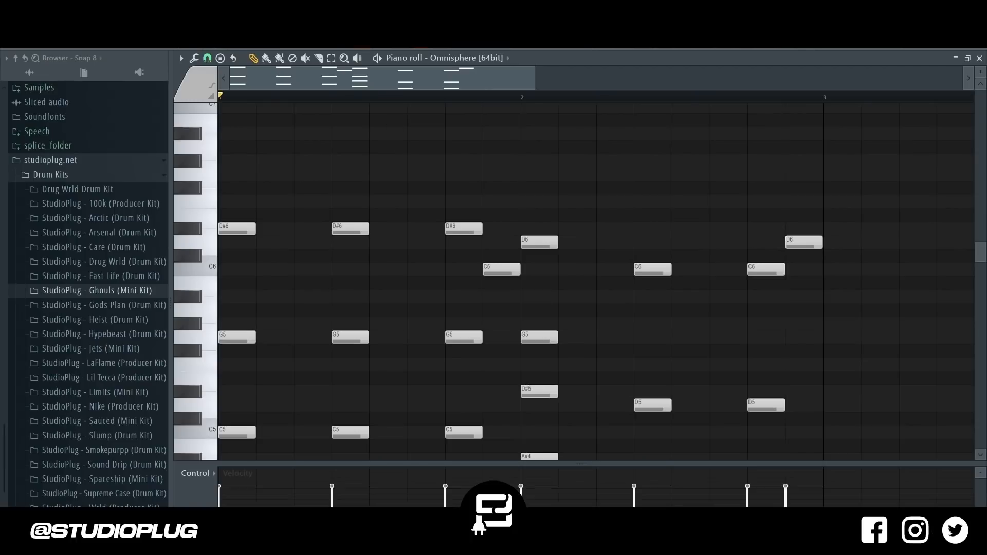
{"action": "key", "text": "space"}
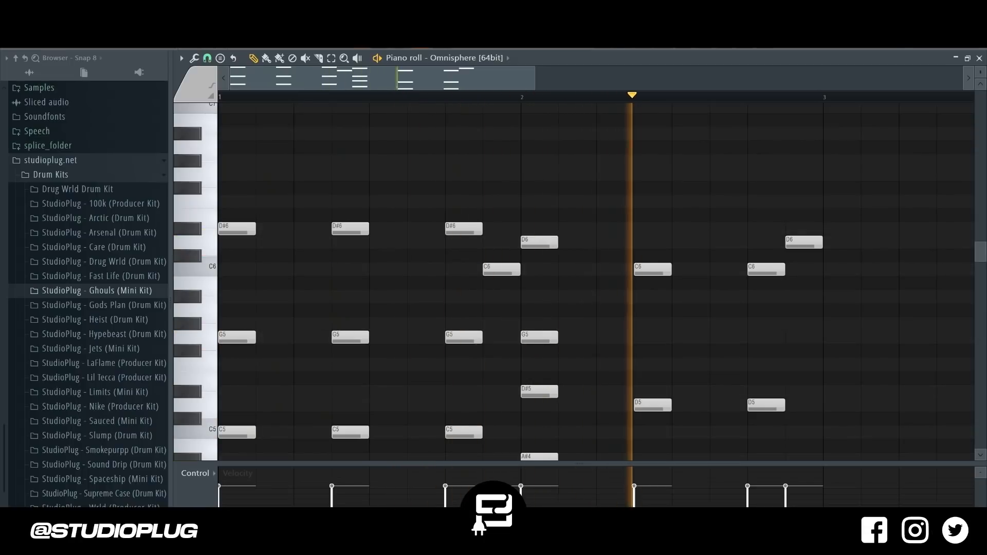
{"action": "key", "text": "space"}
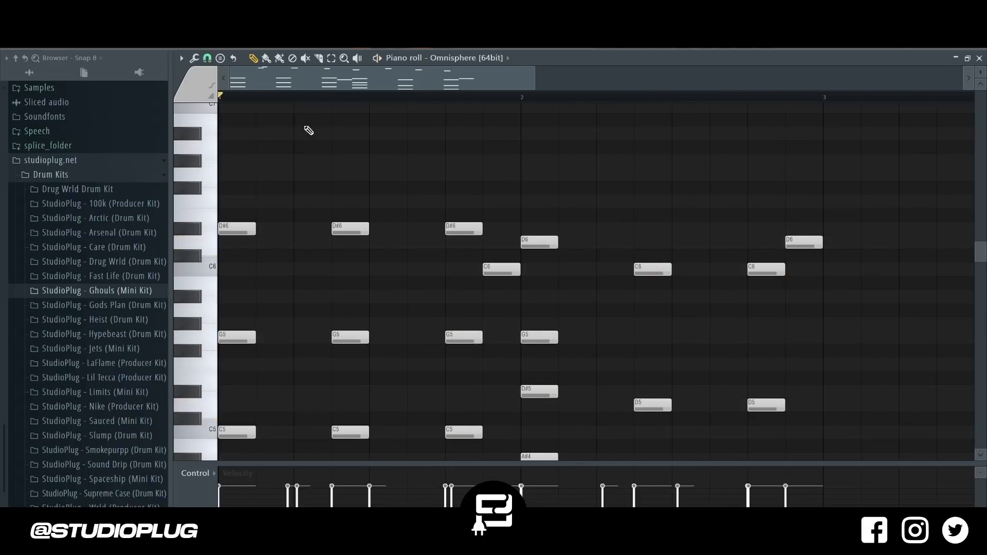
Quantize the high counter-melody notes, leaving out the short G#7 note before the A#7.
{"action": "right_click", "coordinate": [315, 229], "text": "ctrl"}
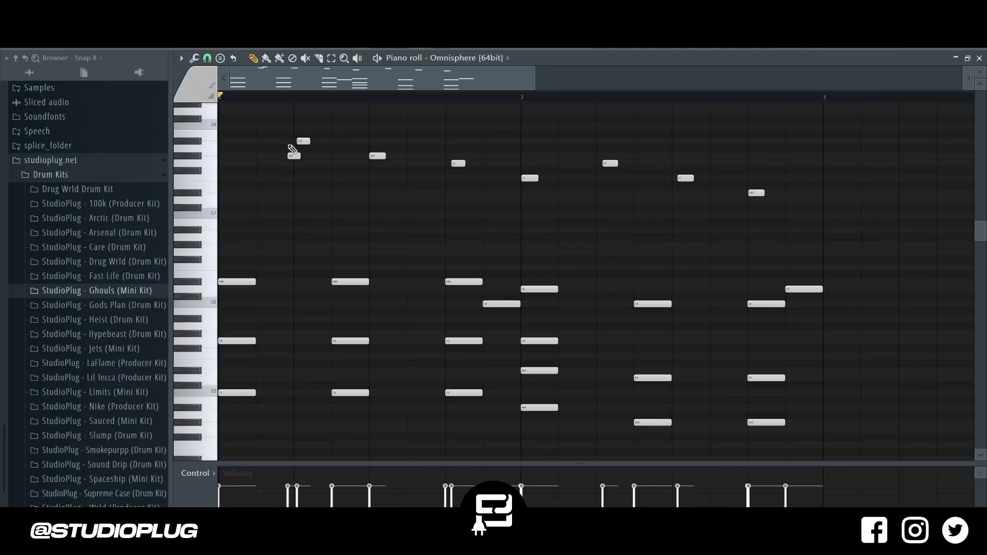
{"action": "left_click_drag", "start_coordinate": [361, 135], "coordinate": [879, 205]}
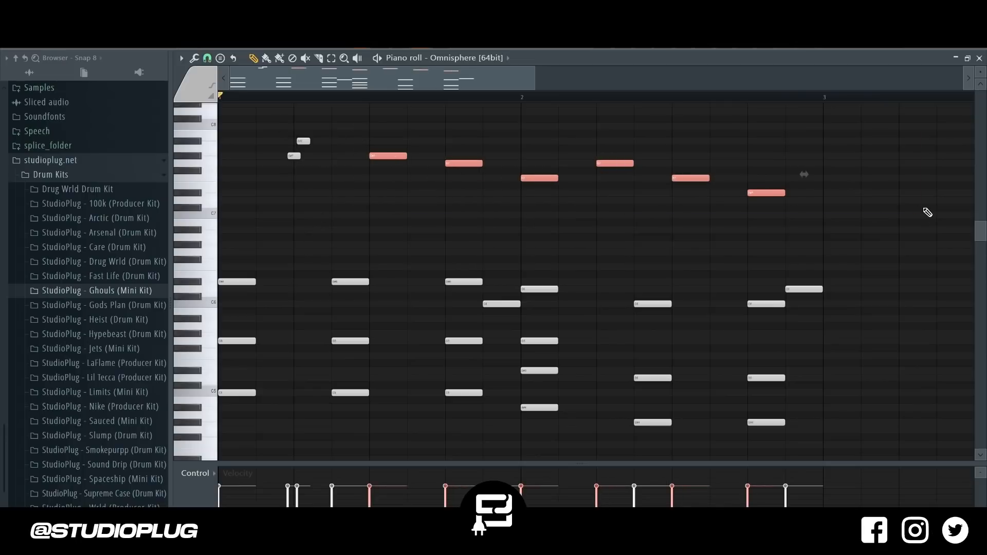
{"action": "left_click_drag", "start_coordinate": [333, 138], "coordinate": [220, 226]}
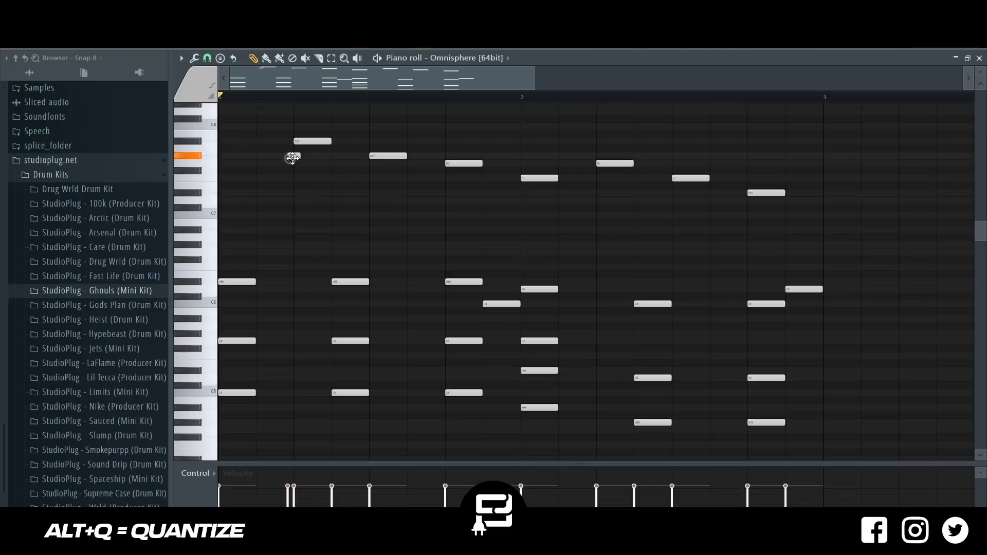
Adjust the snap setting, nudge the A#7 note slightly later and shorten the G#7 grace note leading into it.
{"action": "left_click_drag", "start_coordinate": [289, 140], "coordinate": [289, 140]}
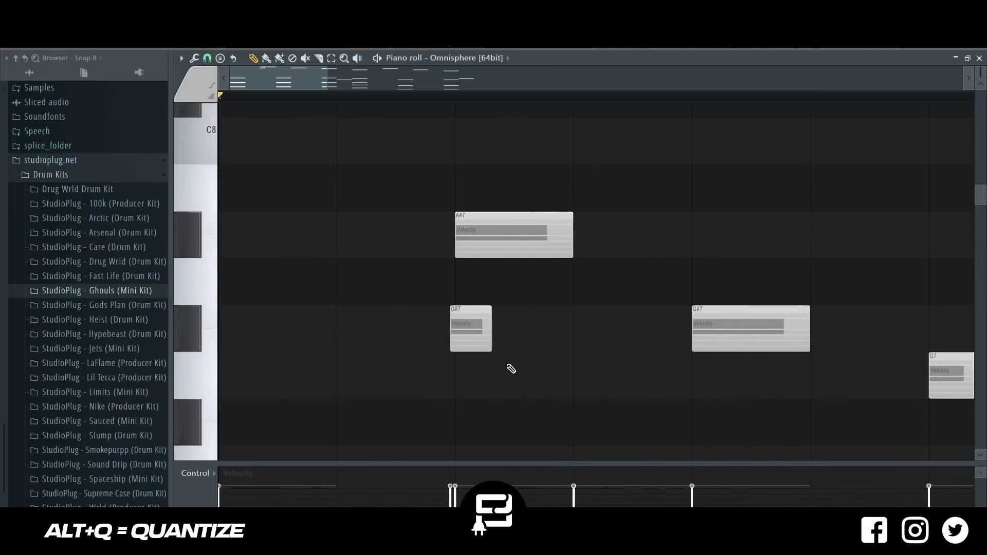
{"action": "left_click", "coordinate": [207, 59]}
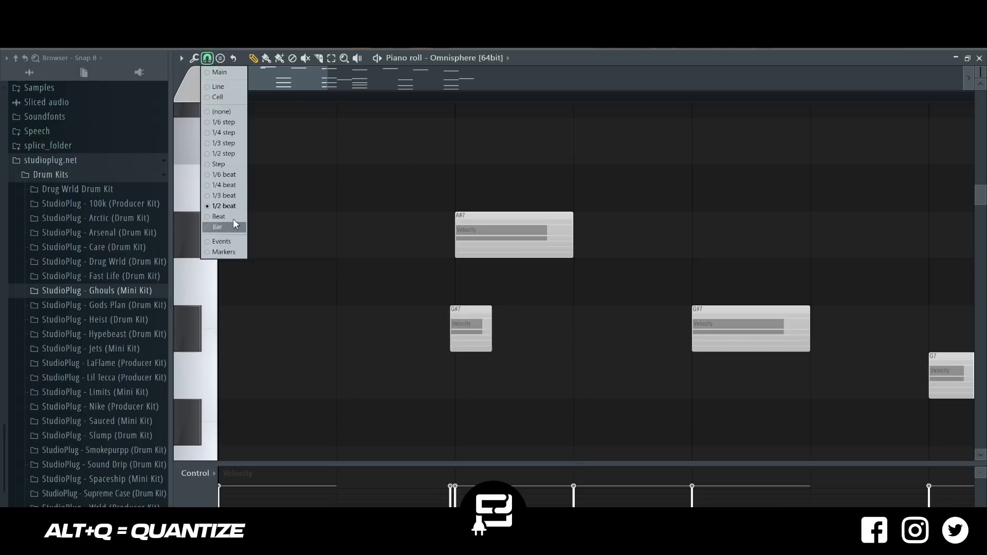
{"action": "left_click", "coordinate": [360, 240]}
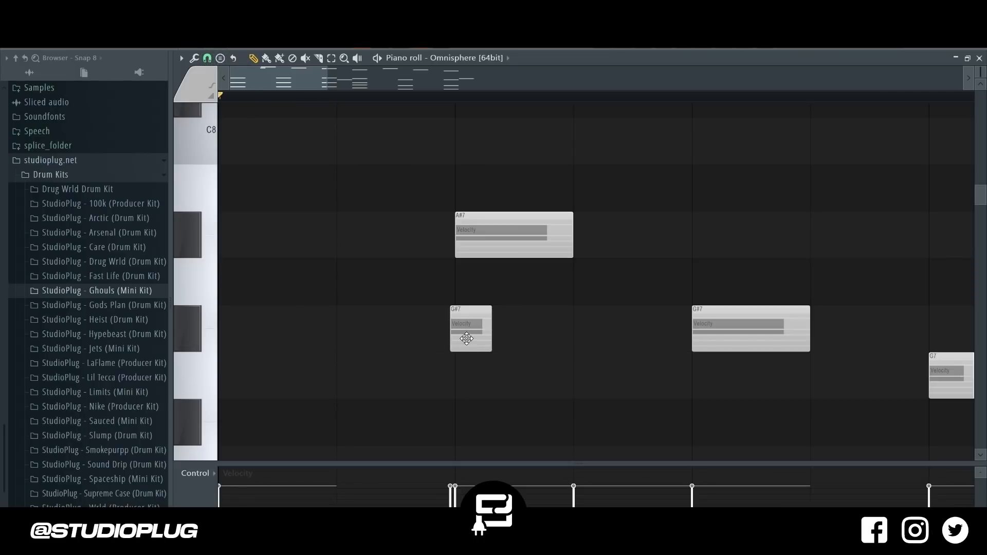
{"action": "left_click_drag", "start_coordinate": [481, 349], "coordinate": [532, 349]}
{"action": "left_click_drag", "start_coordinate": [433, 348], "coordinate": [469, 349]}
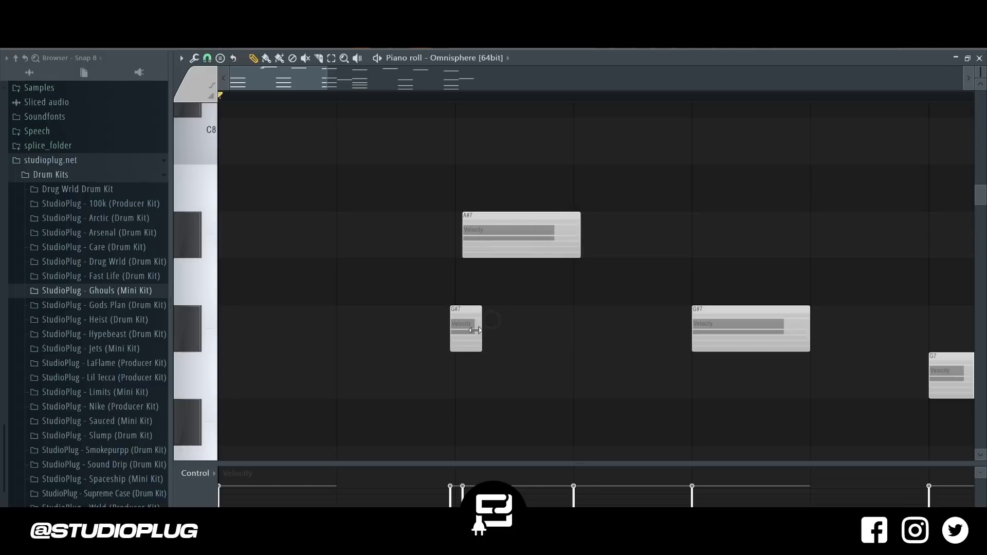
{"action": "key", "text": "space"}
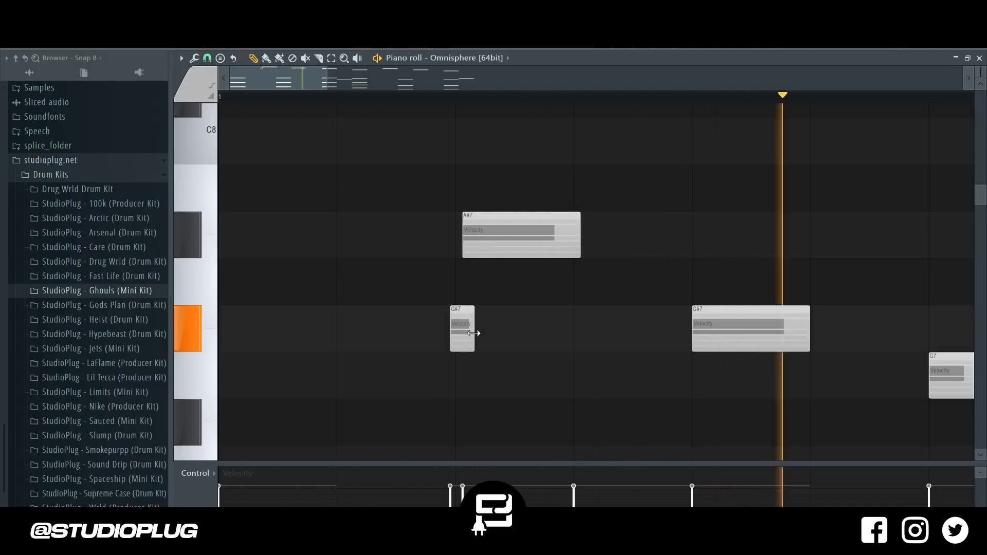
{"action": "right_click", "coordinate": [475, 334], "text": "ctrl"}
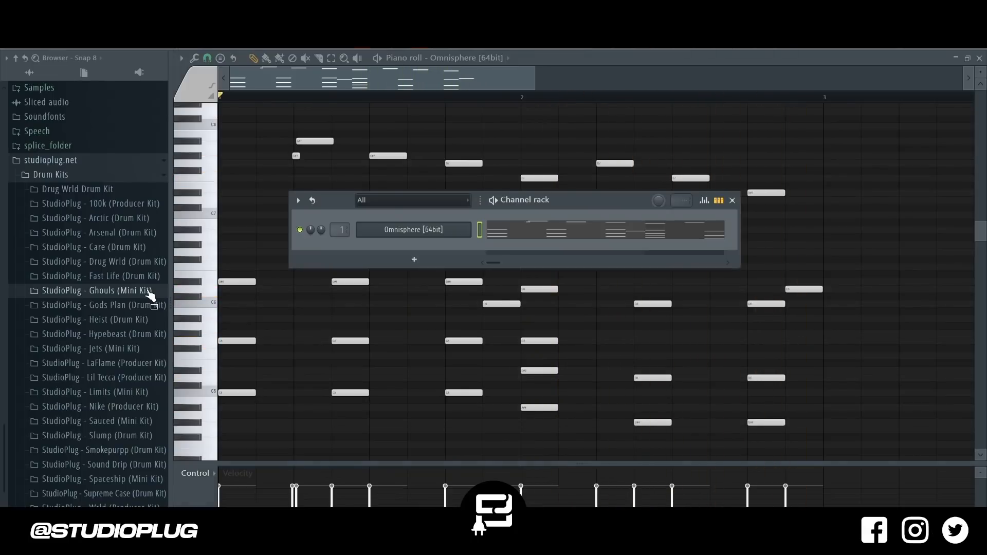
Add sp - travis (clap) from the Claps folder of the Ghouls drum kit as a new channel.
{"action": "left_click", "coordinate": [148, 291]}
{"action": "left_click", "coordinate": [118, 306]}
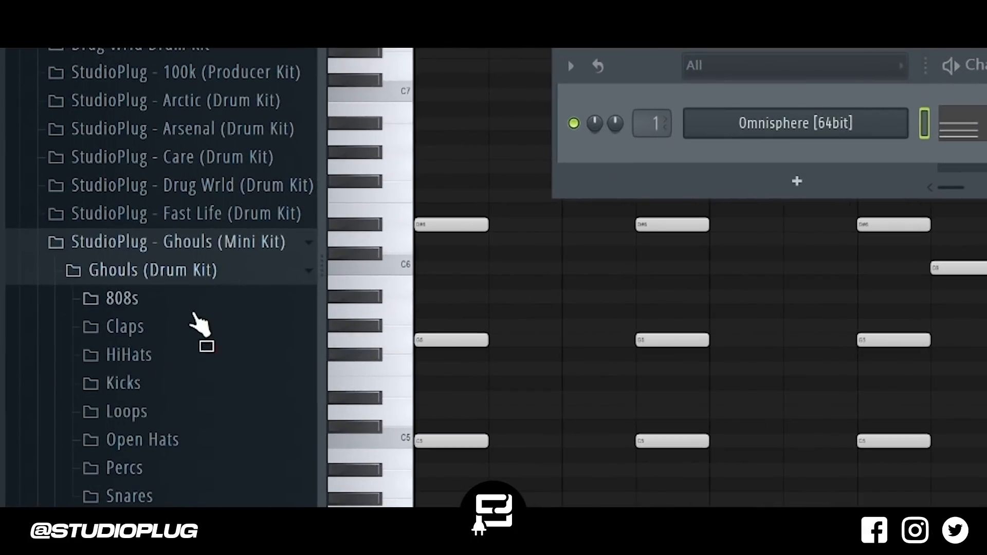
{"action": "left_click", "coordinate": [176, 335]}
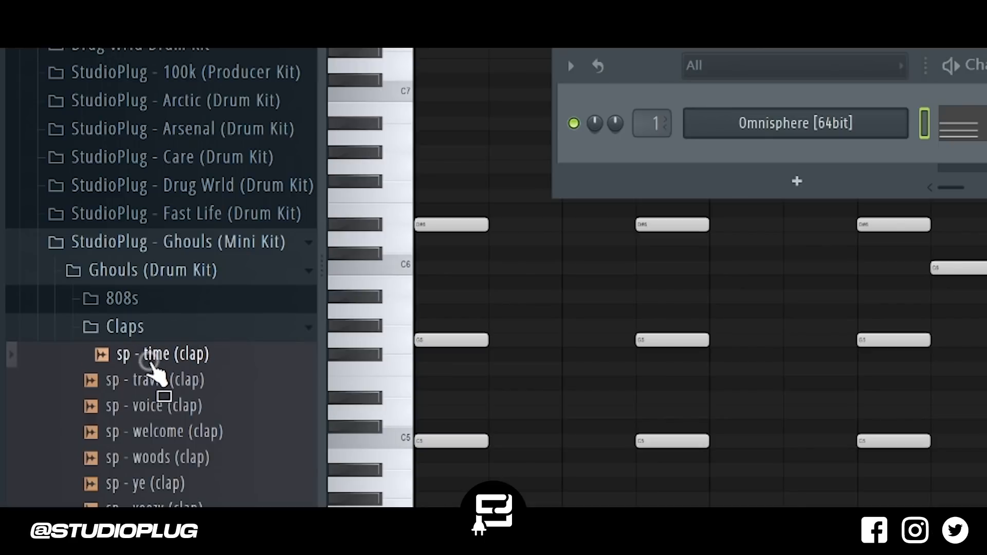
{"action": "left_click_drag", "start_coordinate": [155, 393], "coordinate": [803, 206]}
Program the clap on every eighth step starting from step 5 while the pattern plays.
{"action": "key", "text": "space"}
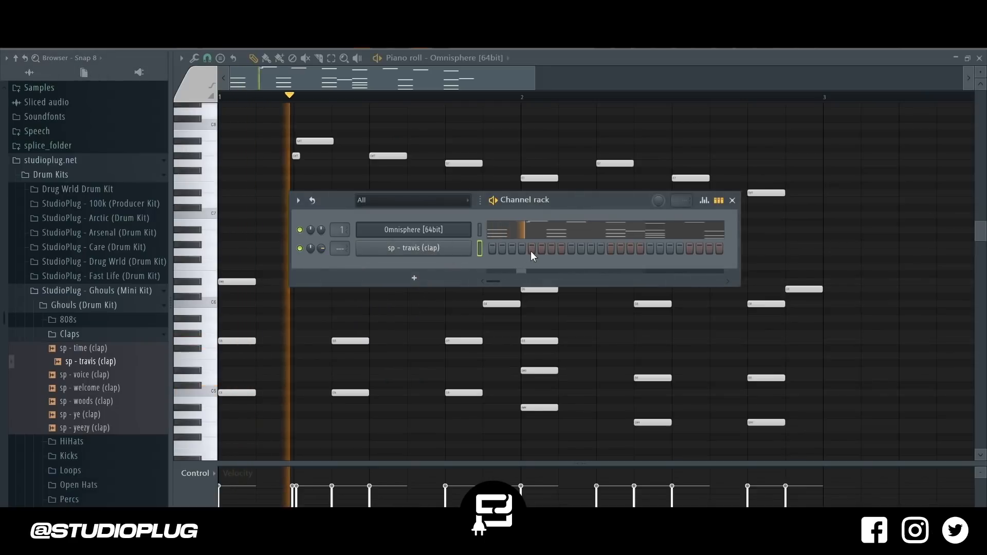
{"action": "left_click", "coordinate": [532, 249]}
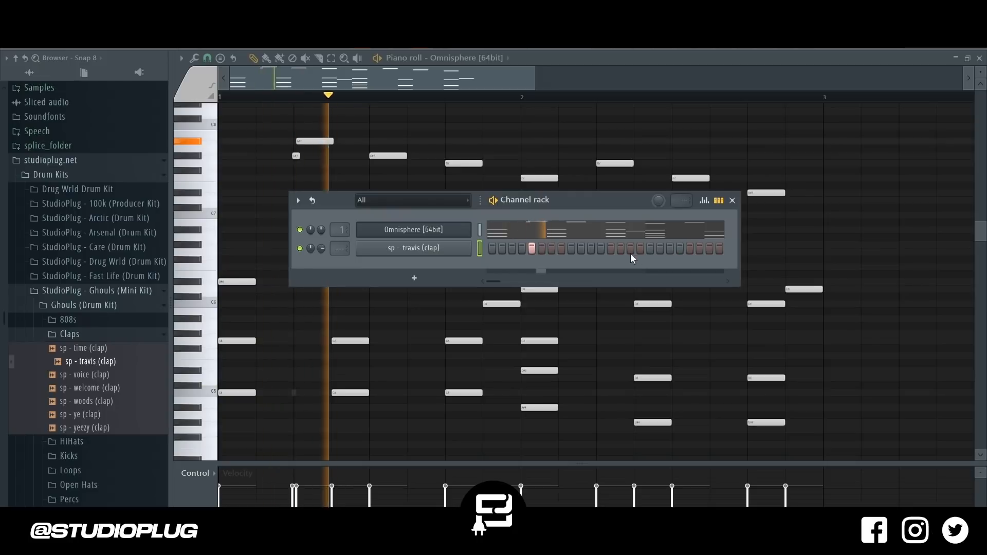
{"action": "left_click", "coordinate": [610, 249]}
{"action": "left_click", "coordinate": [689, 249]}
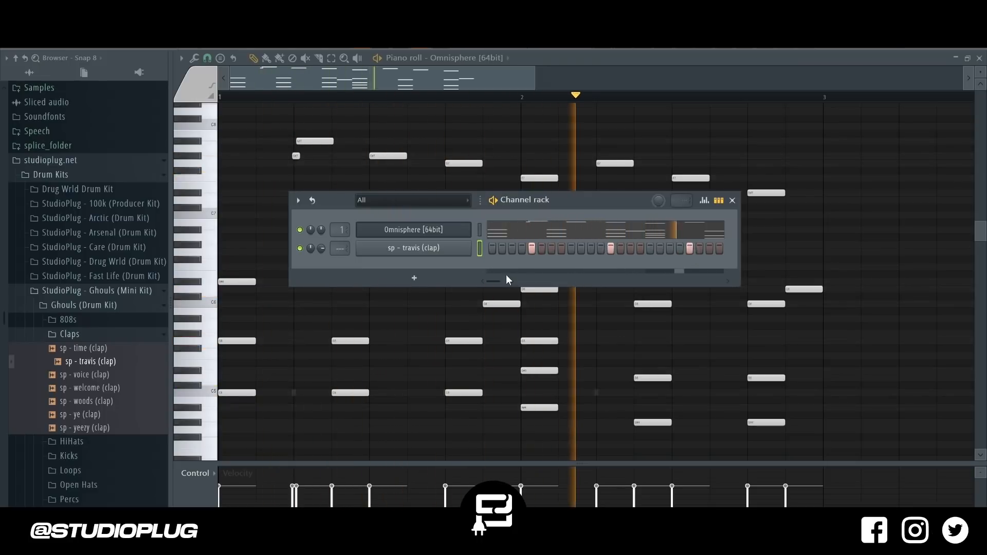
{"action": "left_click_drag", "start_coordinate": [500, 282], "coordinate": [496, 282]}
{"action": "left_click", "coordinate": [641, 248]}
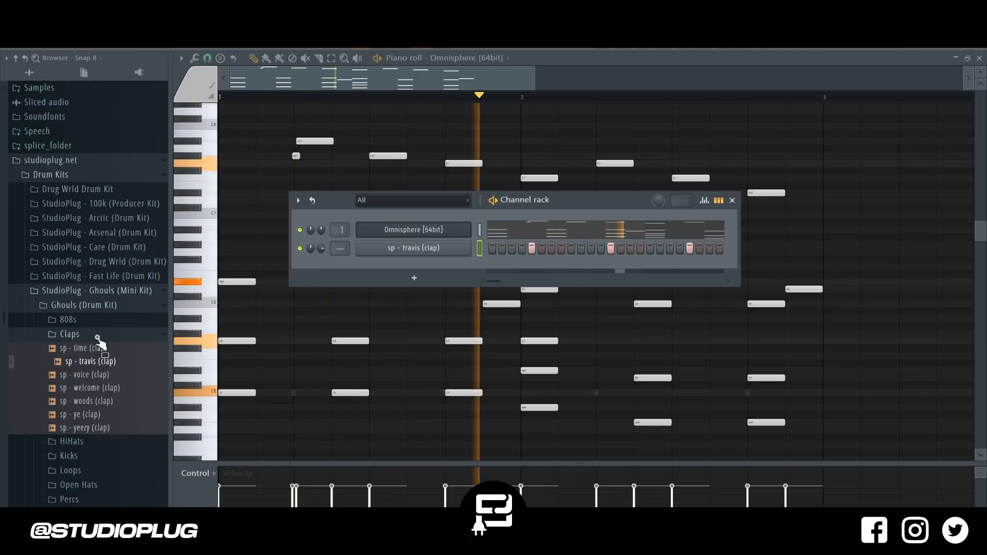
Add sp - tip (hihat) from the HiHats folder as a new channel and fill each 8 steps.
{"action": "left_click", "coordinate": [94, 335]}
{"action": "left_click", "coordinate": [86, 353]}
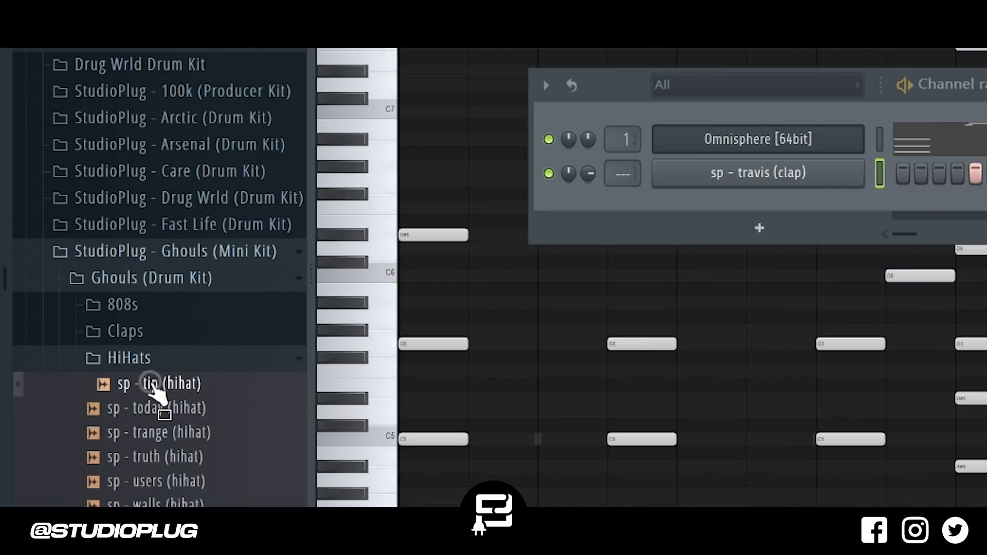
{"action": "left_click_drag", "start_coordinate": [155, 391], "coordinate": [693, 205]}
{"action": "right_click", "coordinate": [693, 205]}
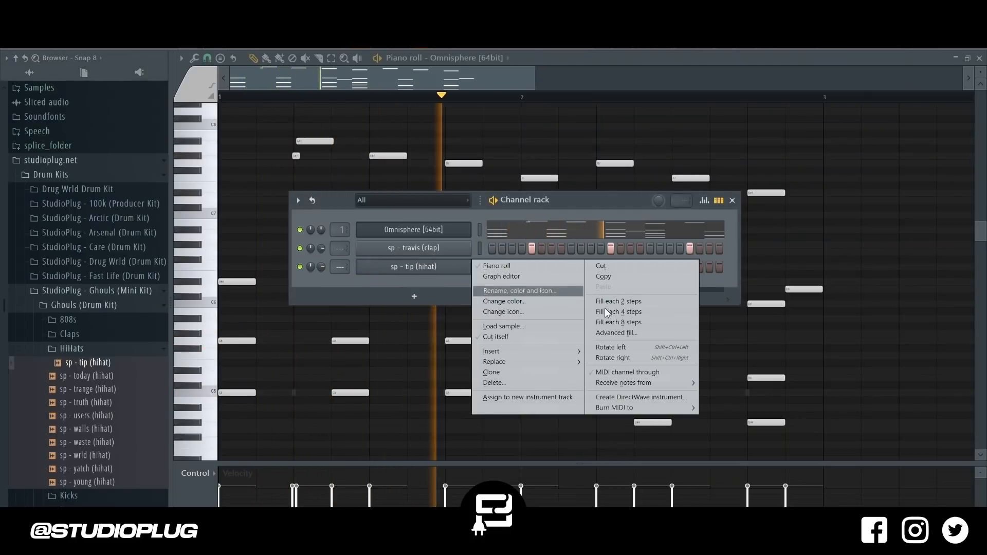
{"action": "left_click", "coordinate": [605, 312]}
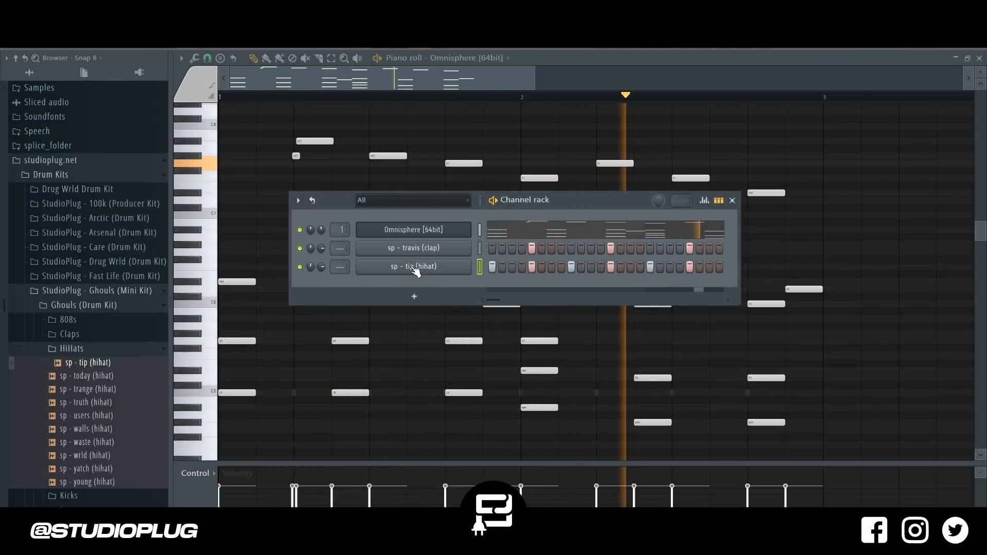
Fill the sp - tip (hihat) channel each 2 steps, apply quick legato in its piano roll and add a matching C5 note ending bar 2.
{"action": "right_click", "coordinate": [410, 266]}
{"action": "left_click", "coordinate": [607, 302]}
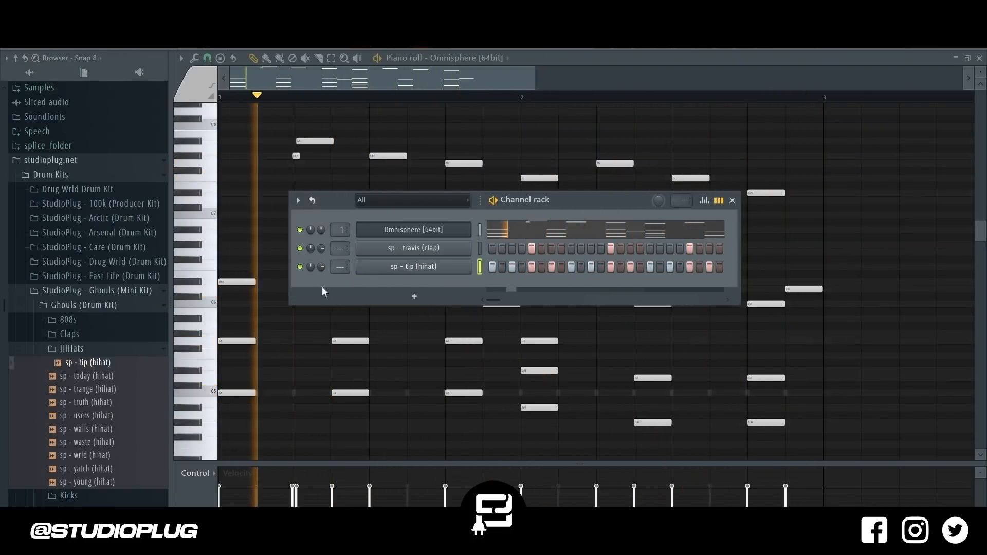
{"action": "right_click", "coordinate": [409, 267]}
{"action": "left_click", "coordinate": [475, 266]}
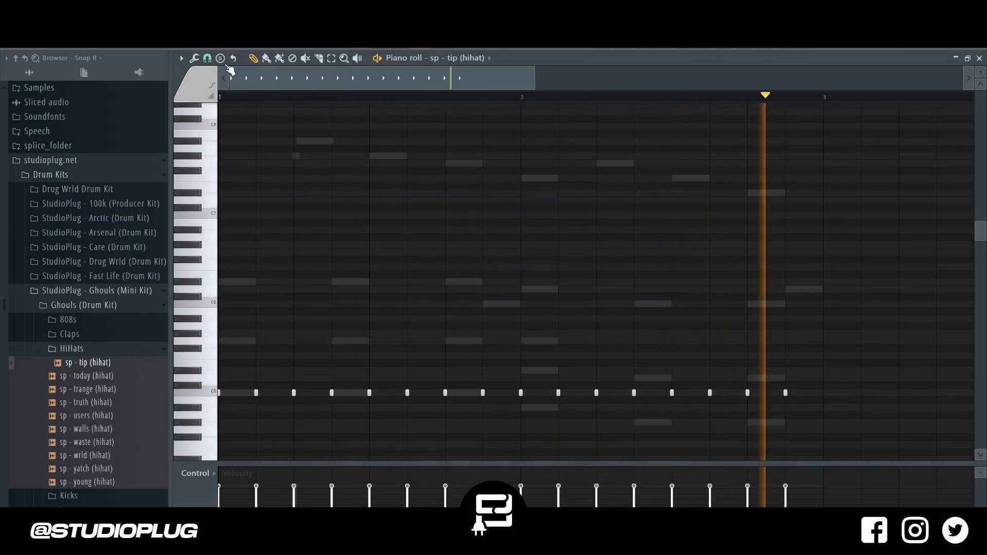
{"action": "scroll", "coordinate": [268, 342], "scroll_direction": "down", "scroll_amount": 3}
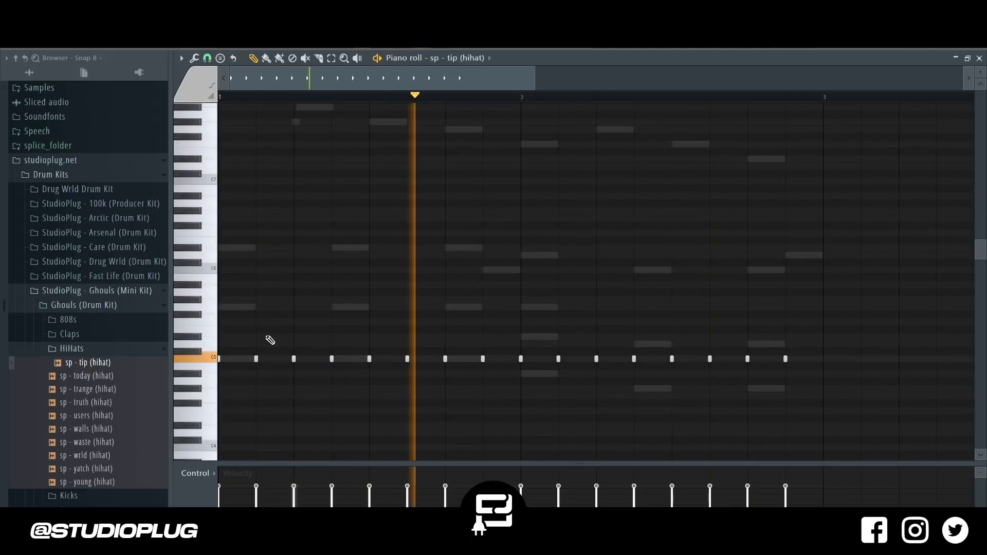
{"action": "key", "text": "ctrl+l"}
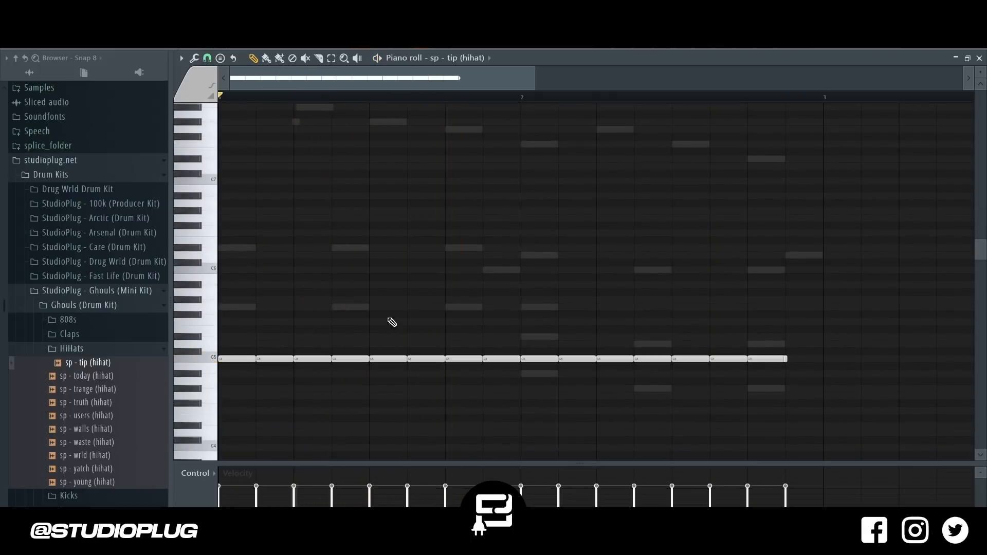
{"action": "left_click_drag", "start_coordinate": [786, 360], "coordinate": [823, 360]}
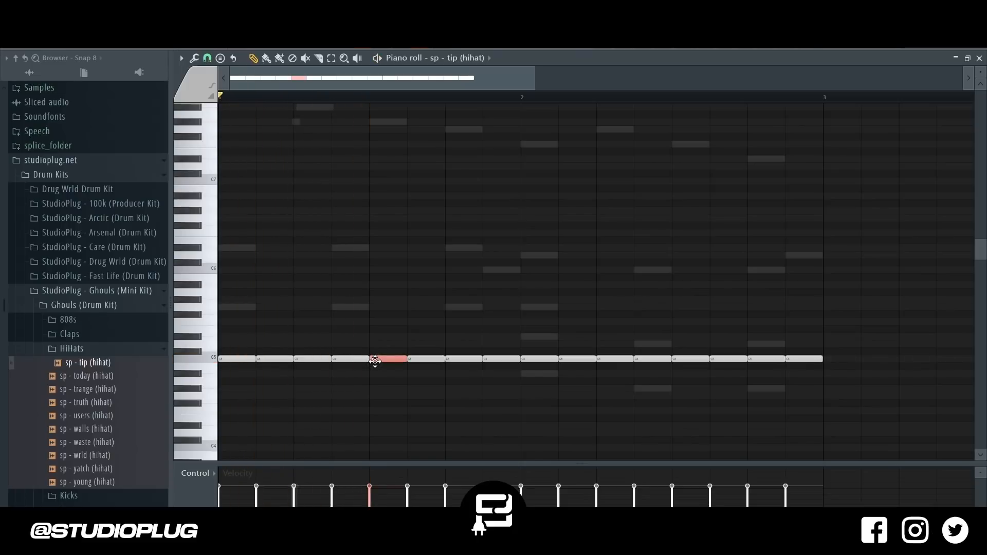
Chop the hi-hat note on beat 3 of bar 1 into a roll of eight short notes by adjusting the chopper's time multiplier.
{"action": "key", "text": "alt+u"}
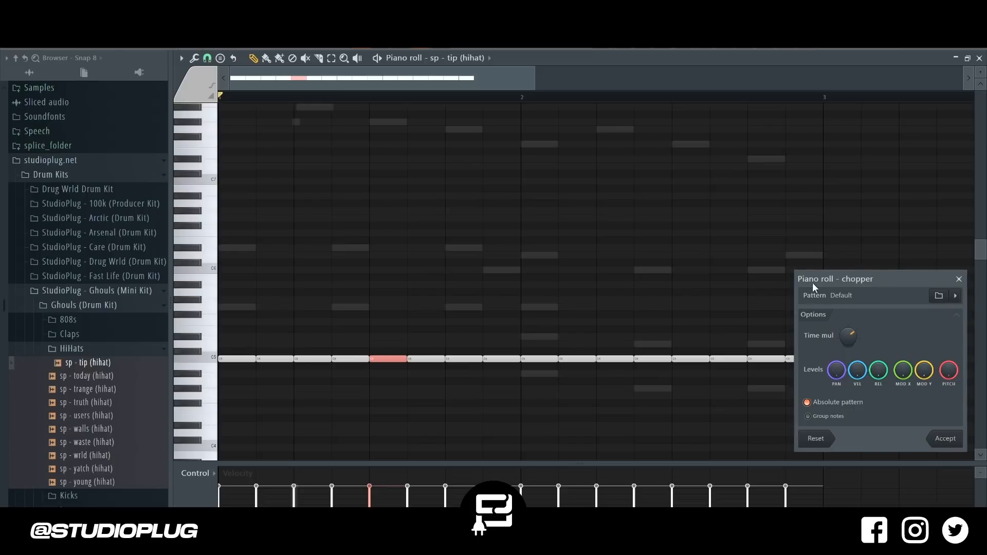
{"action": "left_click_drag", "start_coordinate": [810, 277], "coordinate": [600, 188]}
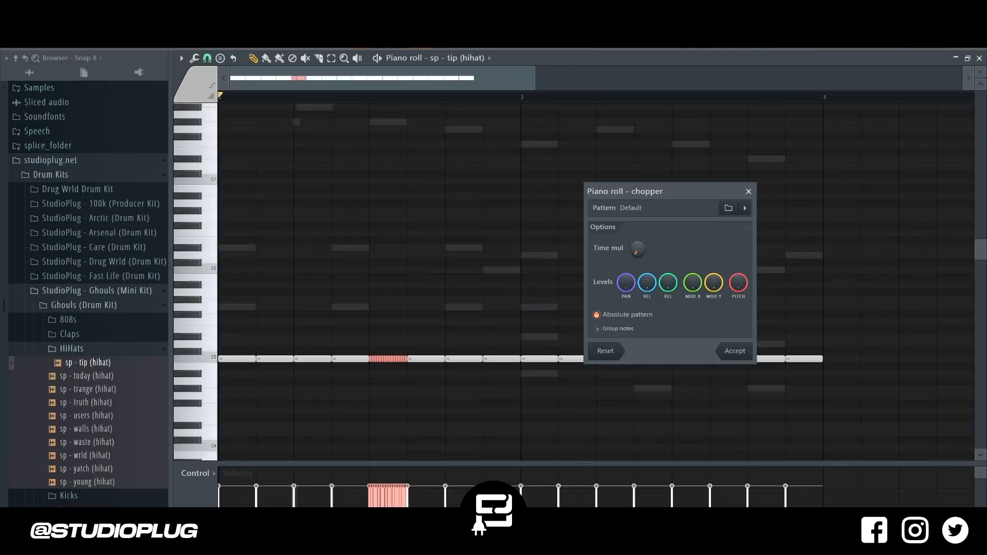
{"action": "key", "text": "space"}
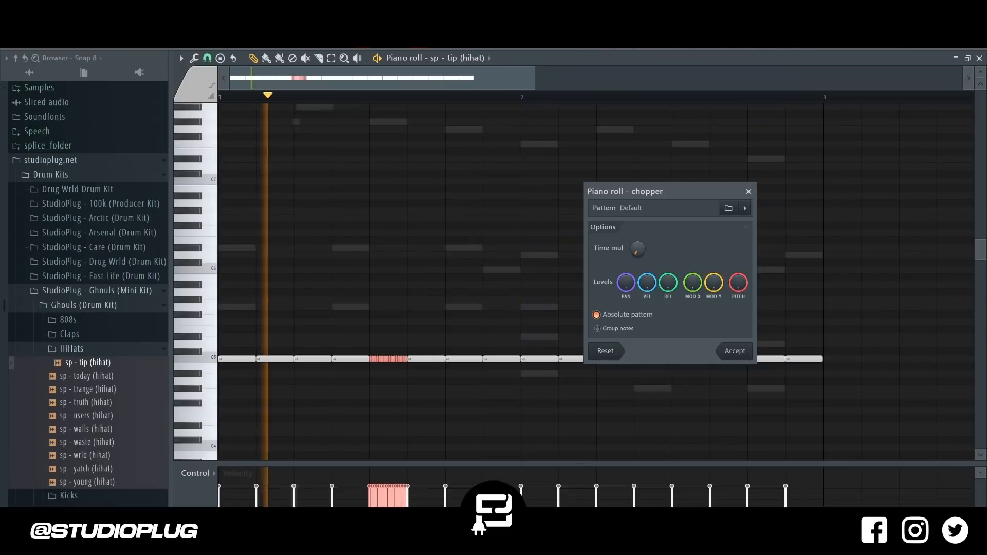
{"action": "key", "text": "space"}
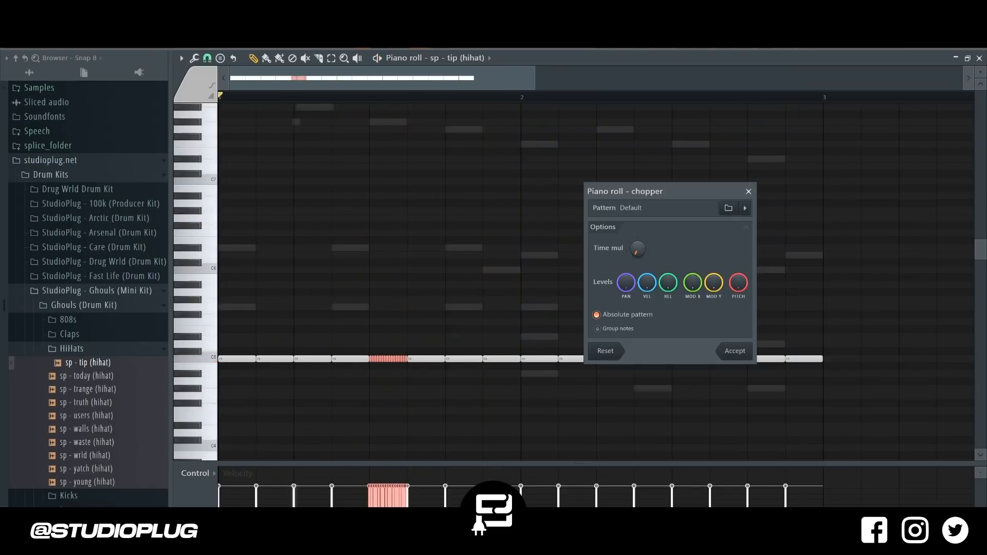
{"action": "key", "text": "space"}
{"action": "left_click_drag", "start_coordinate": [639, 248], "coordinate": [639, 232]}
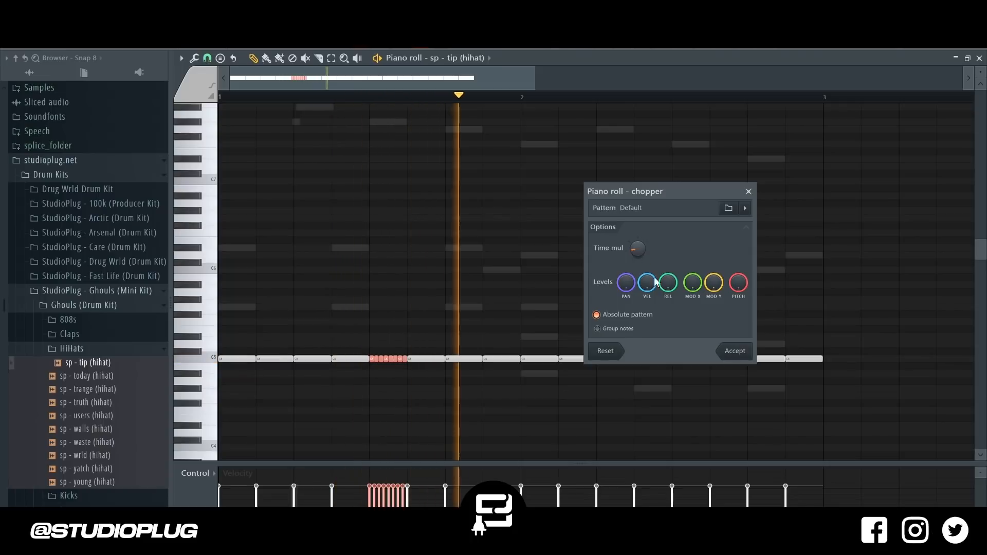
{"action": "left_click", "coordinate": [738, 350]}
{"action": "key", "text": "space"}
{"action": "key", "text": "space"}
{"action": "scroll", "coordinate": [410, 432], "scroll_direction": "down", "scroll_amount": 3}
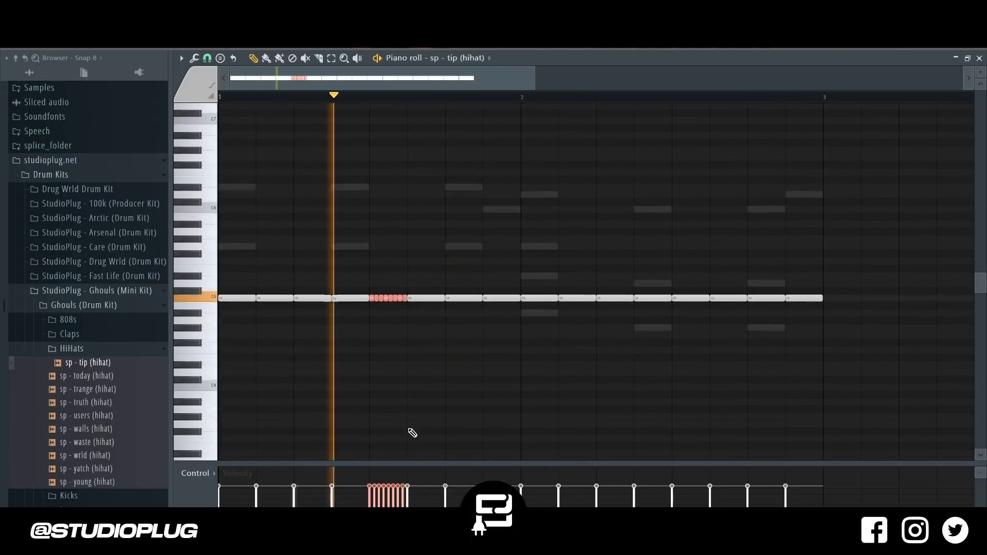
{"action": "key", "text": "space"}
Chop the first hi-hat note of bar 2 into the same roll and transpose it down five semitones.
{"action": "left_click", "coordinate": [531, 298]}
{"action": "key", "text": "space"}
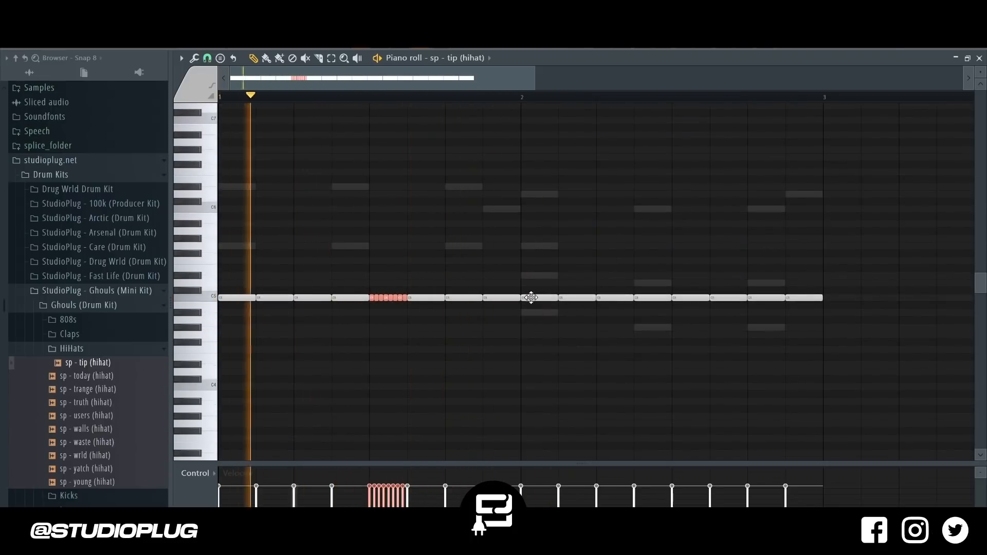
{"action": "key", "text": "alt+u"}
{"action": "key", "text": "Return"}
{"action": "key", "text": "space"}
{"action": "key", "text": "space"}
{"action": "key", "text": "shift+Down"}
{"action": "key", "text": "shift+Down"}
{"action": "key", "text": "shift+Down"}
{"action": "key", "text": "shift+Down"}
{"action": "key", "text": "shift+Down"}
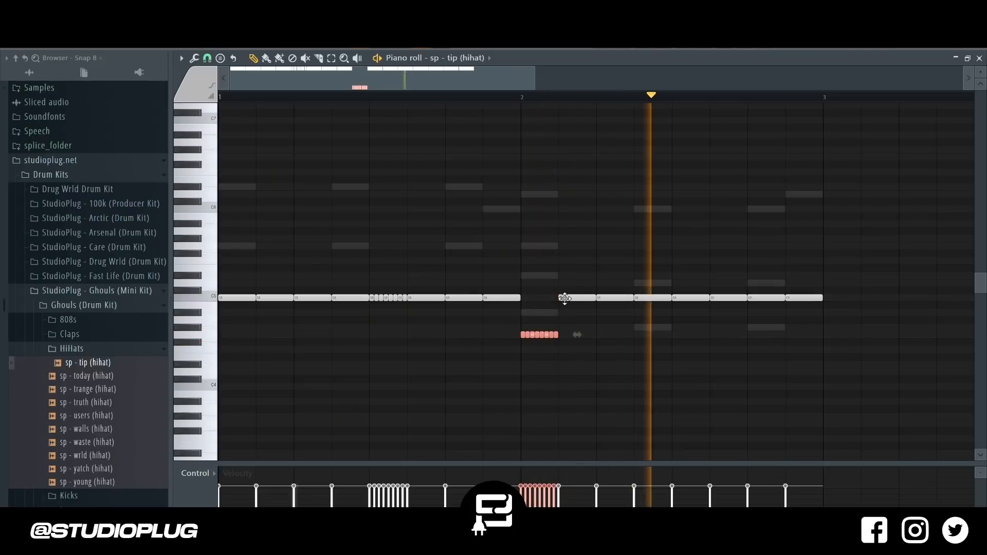
Add a C5 hi-hat note at the start of bar 2 and trim the lower roll to its first three notes.
{"action": "key", "text": "space"}
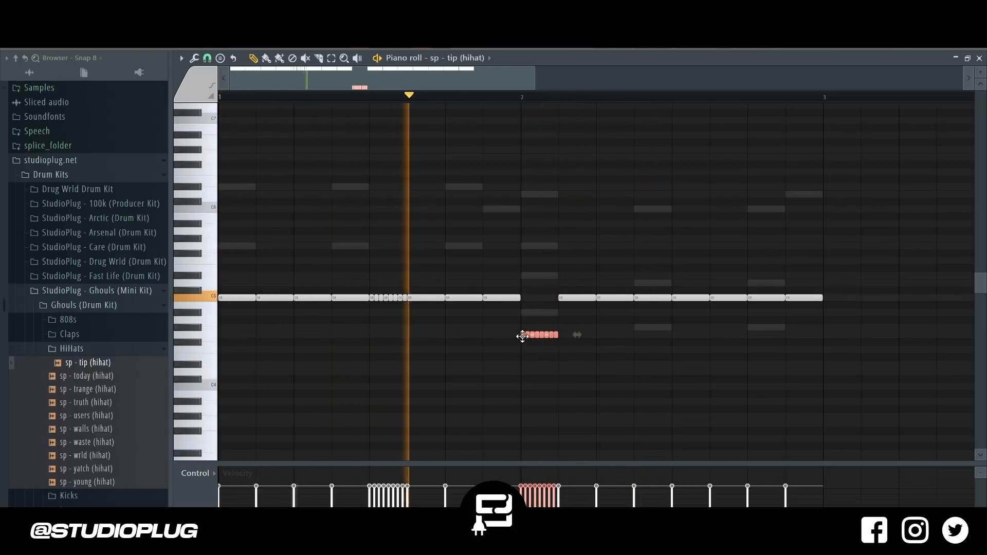
{"action": "left_click", "coordinate": [524, 297]}
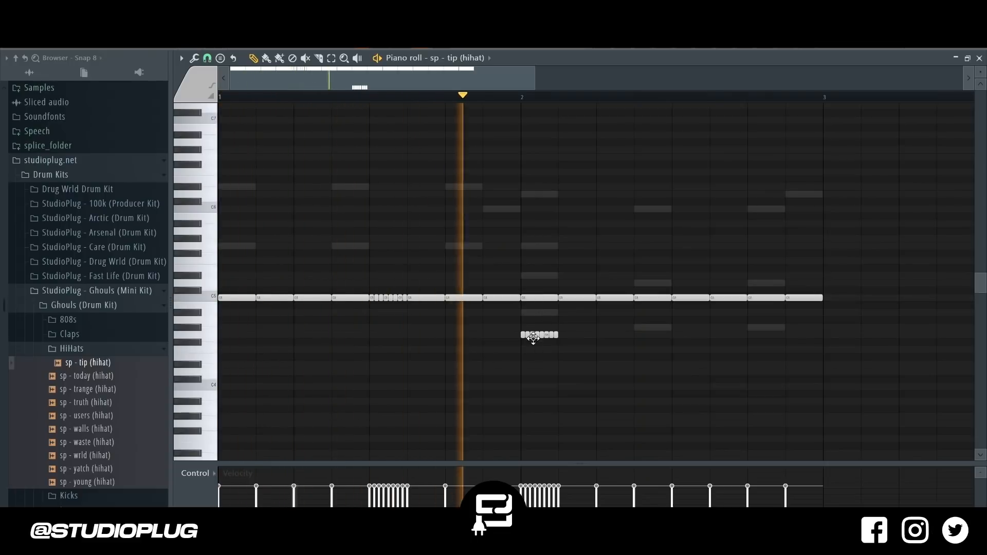
{"action": "left_click_drag", "start_coordinate": [538, 337], "coordinate": [600, 345]}
{"action": "key", "text": "Delete"}
{"action": "key", "text": "space"}
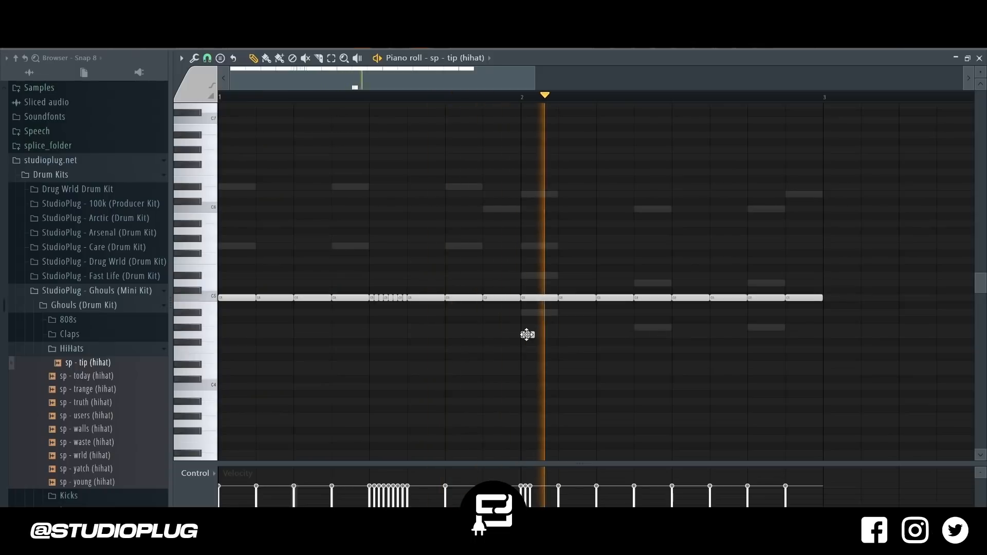
{"action": "key", "text": "space"}
{"action": "key", "text": "space"}
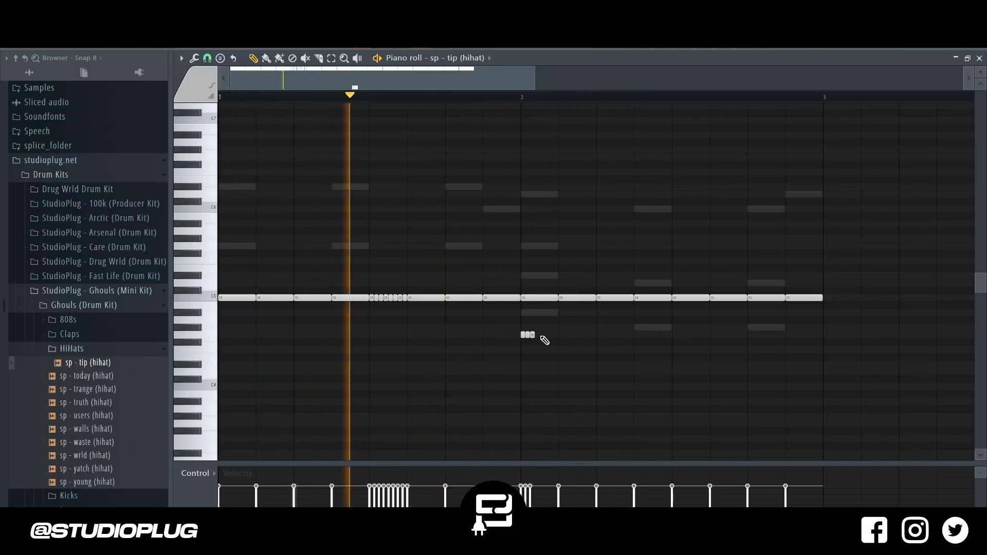
Add a low G4 hi-hat note on the second eighth of bar 2, following the three-note roll.
{"action": "key", "text": "space"}
{"action": "key", "text": "space"}
{"action": "left_click", "coordinate": [561, 335]}
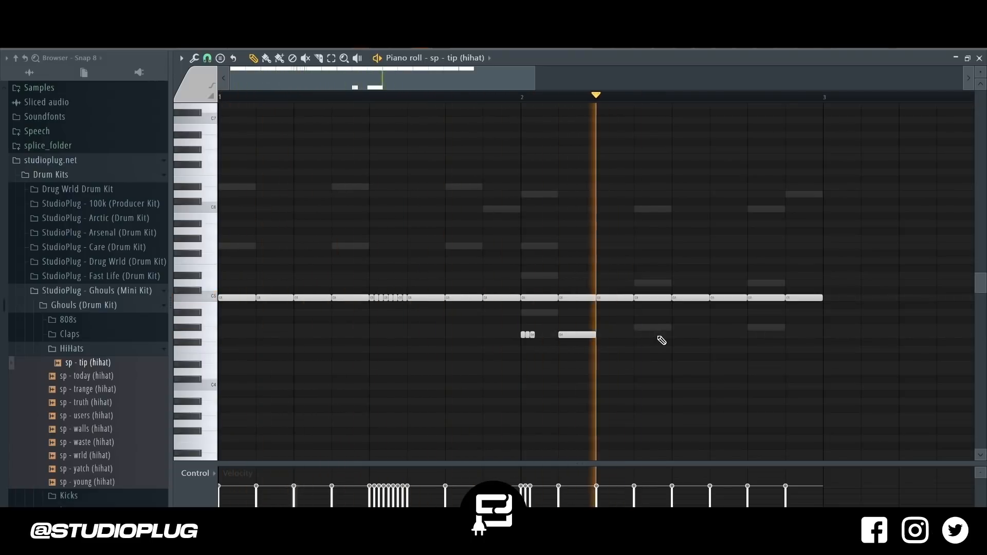
Chop the hi-hat note on beat 3 of bar 2 and delete the fourth and last three notes of its roll.
{"action": "key", "text": "space"}
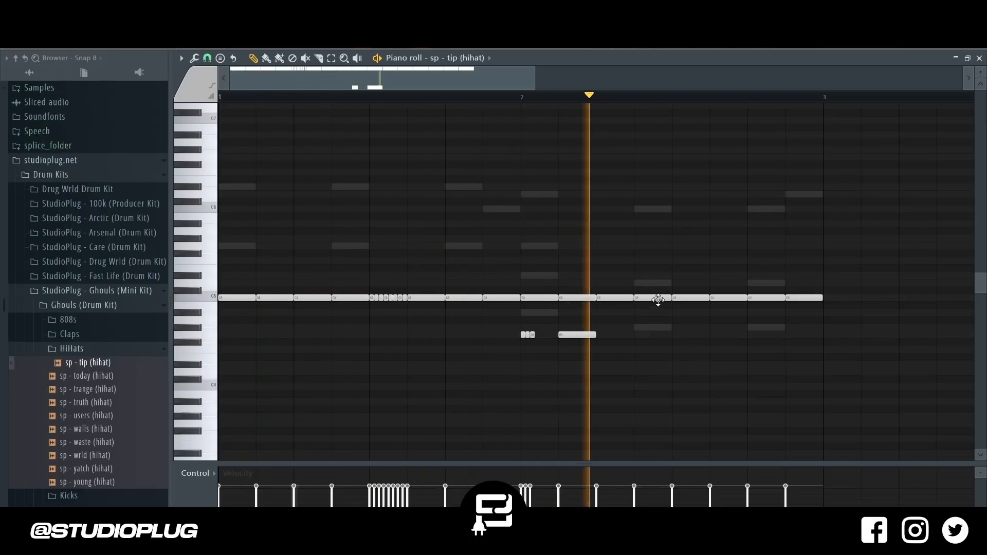
{"action": "key", "text": "space"}
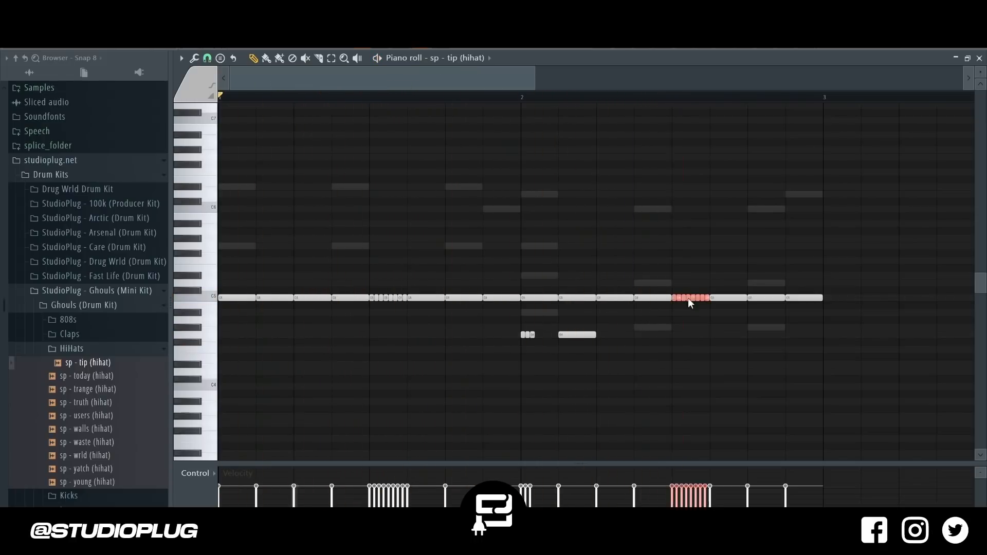
{"action": "key", "text": "space"}
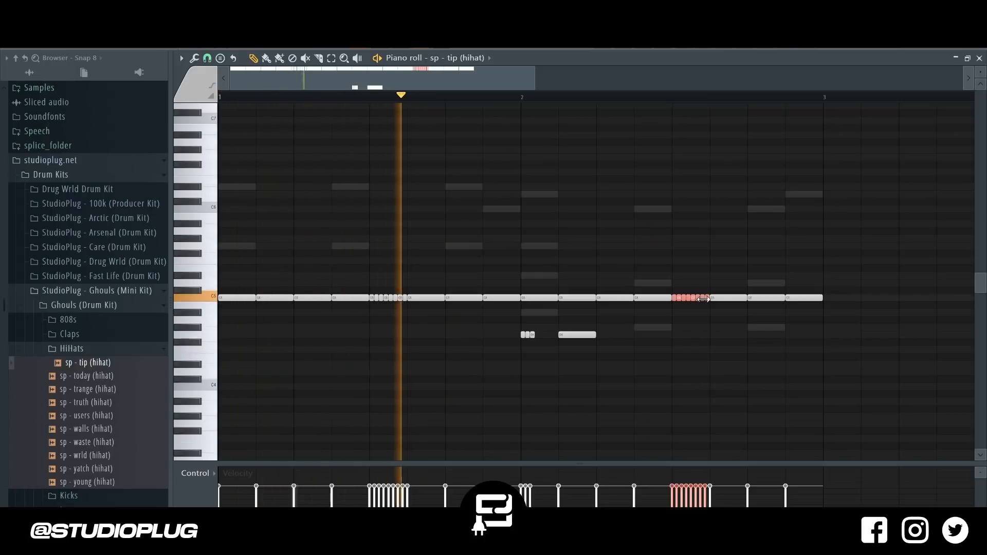
{"action": "right_click", "coordinate": [688, 300]}
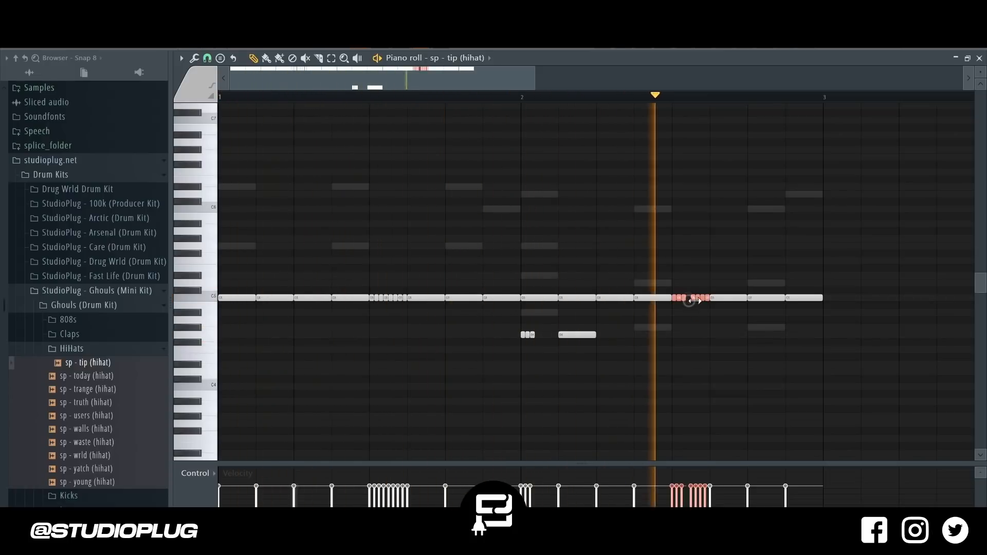
{"action": "left_click_drag", "start_coordinate": [698, 301], "coordinate": [710, 310]}
{"action": "key", "text": "Delete"}
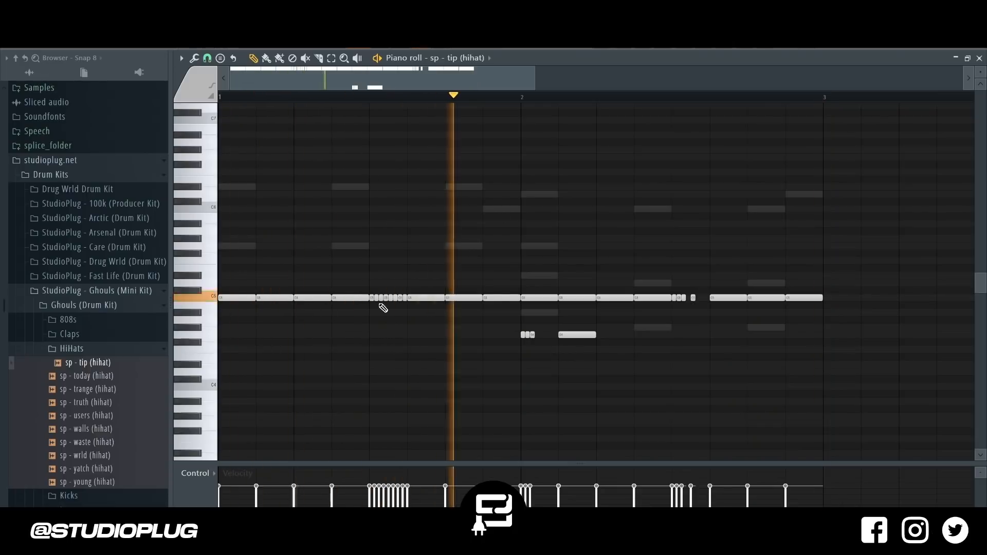
Audition samples in the kit's Open Hats folder and add sp - voices (open hat) as a new channel.
{"action": "key", "text": "F6"}
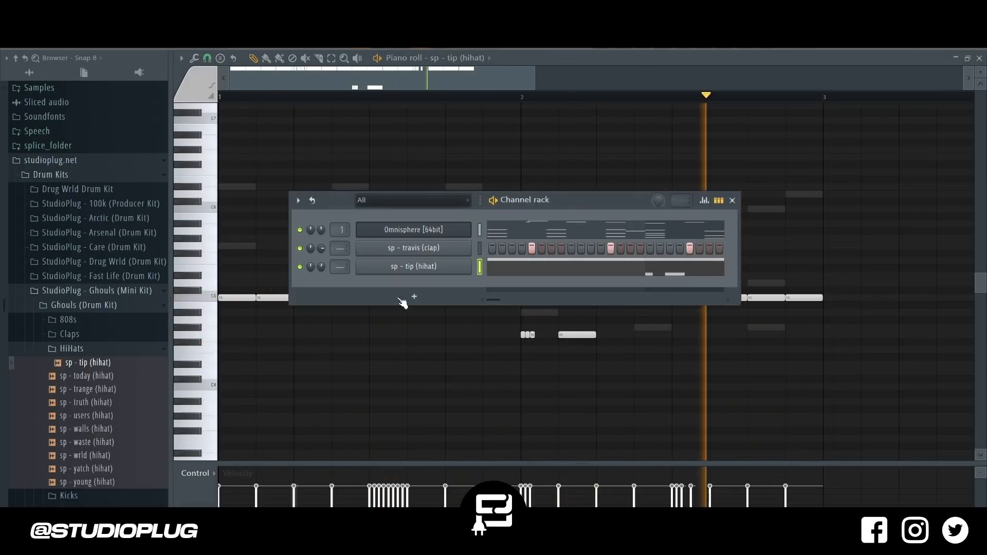
{"action": "left_click", "coordinate": [104, 348]}
{"action": "key", "text": "space"}
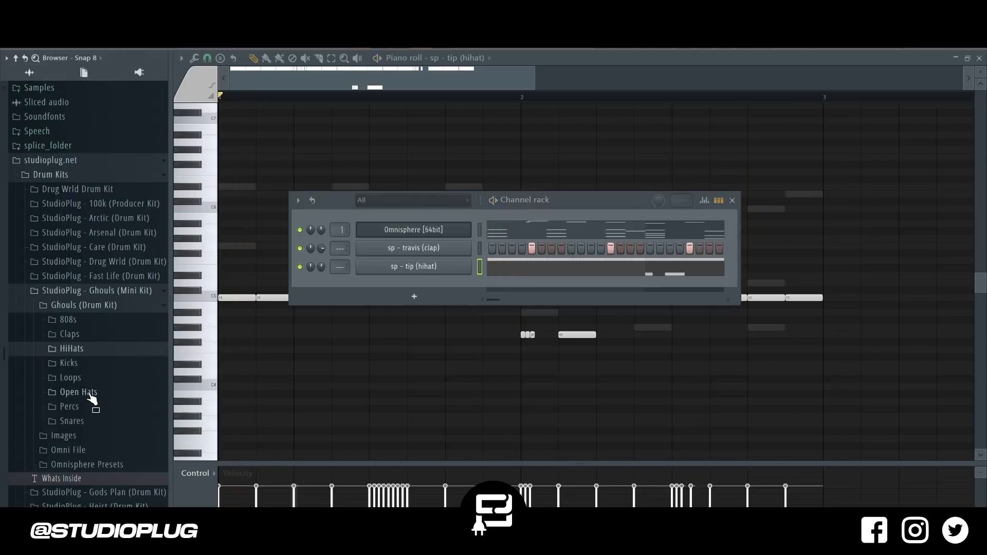
{"action": "left_click", "coordinate": [90, 393]}
{"action": "left_click", "coordinate": [87, 436]}
{"action": "left_click", "coordinate": [79, 459]}
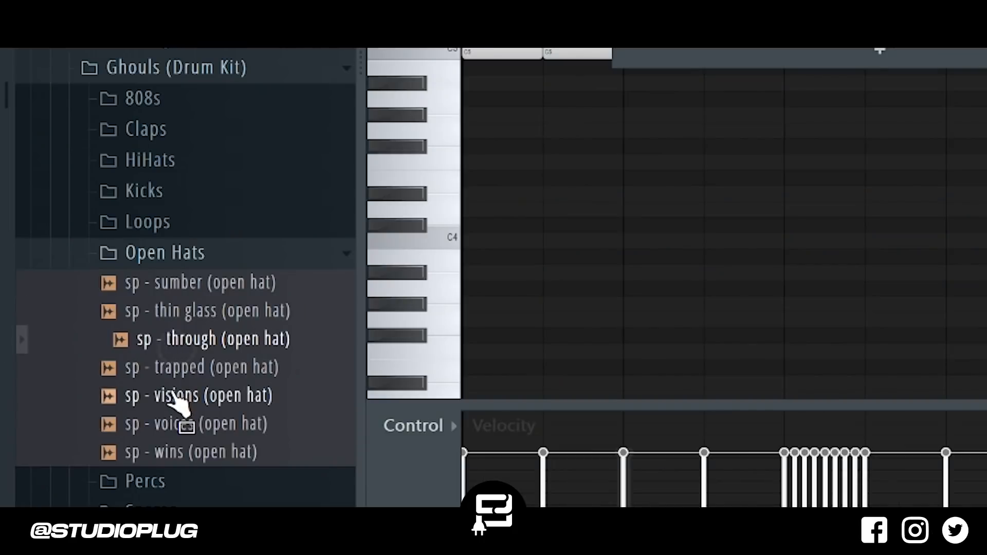
{"action": "key", "text": "space"}
{"action": "left_click", "coordinate": [169, 435]}
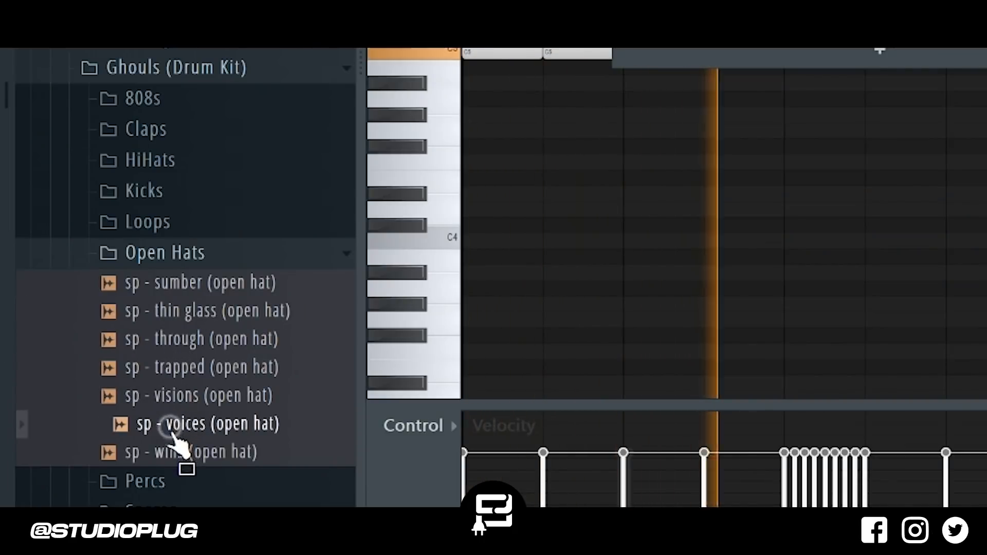
{"action": "key", "text": "space"}
{"action": "left_click_drag", "start_coordinate": [173, 437], "coordinate": [790, 81]}
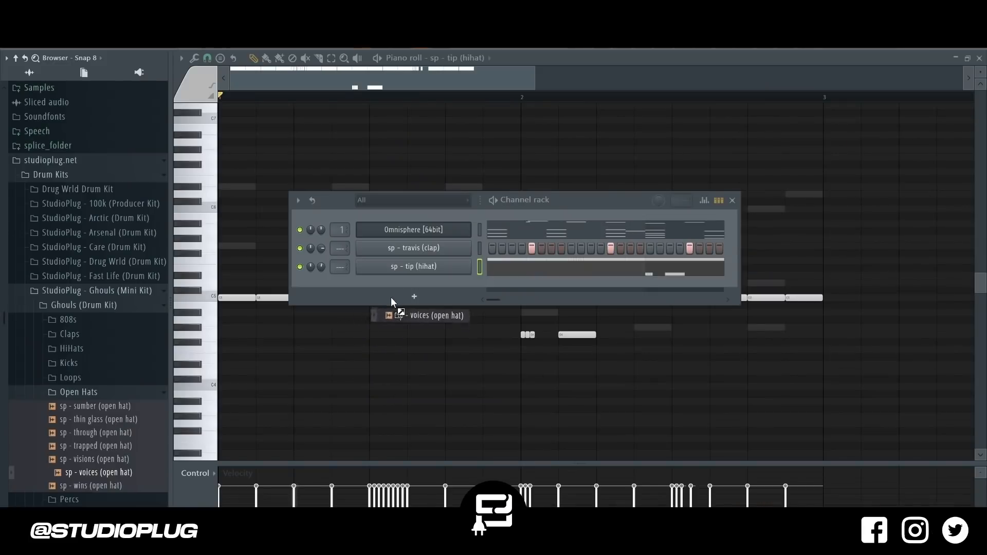
{"action": "left_click_drag", "start_coordinate": [375, 283], "coordinate": [375, 284]}
Program the sp - voices (open hat) channel on steps 5 and 21 while the pattern plays.
{"action": "key", "text": "space"}
{"action": "left_click", "coordinate": [531, 285]}
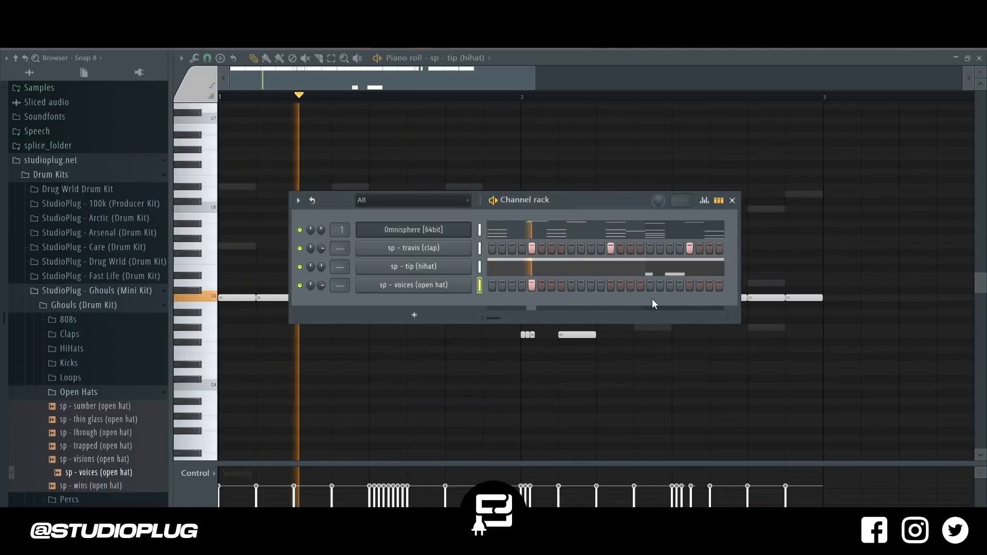
{"action": "left_click", "coordinate": [689, 285]}
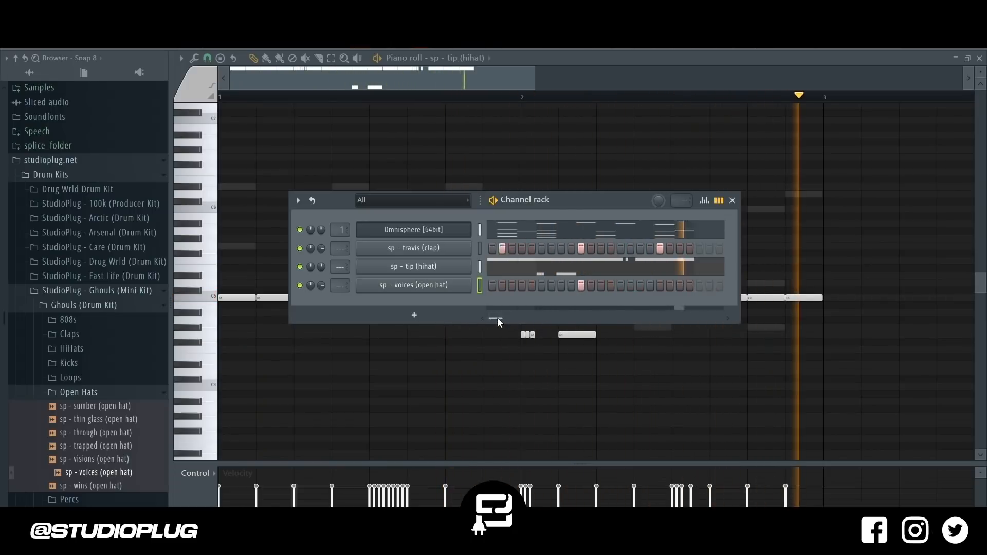
Audition more open hats and add sp - sumber (open hat) as a new channel.
{"action": "key", "text": "space"}
{"action": "left_click_drag", "start_coordinate": [111, 486], "coordinate": [115, 489]}
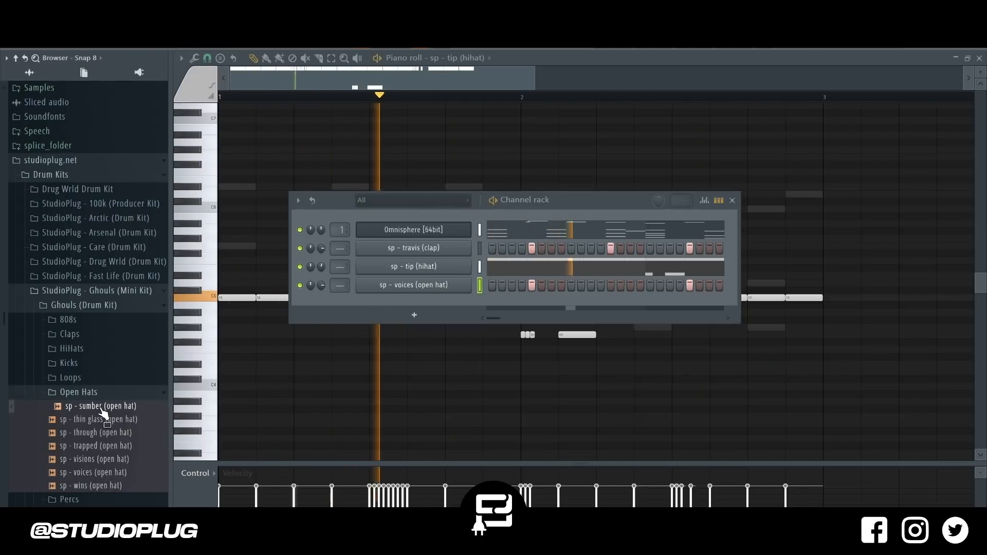
{"action": "left_click_drag", "start_coordinate": [101, 408], "coordinate": [381, 298]}
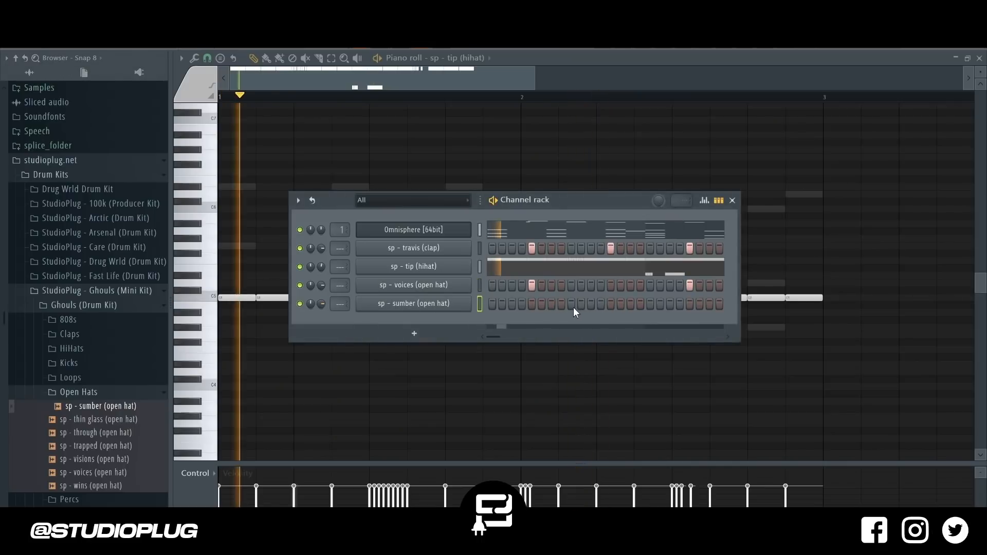
Place an sp - sumber (open hat) hit on step 11 and check the remaining steps of the pattern.
{"action": "key", "text": "space"}
{"action": "key", "text": "space"}
{"action": "left_click", "coordinate": [591, 304]}
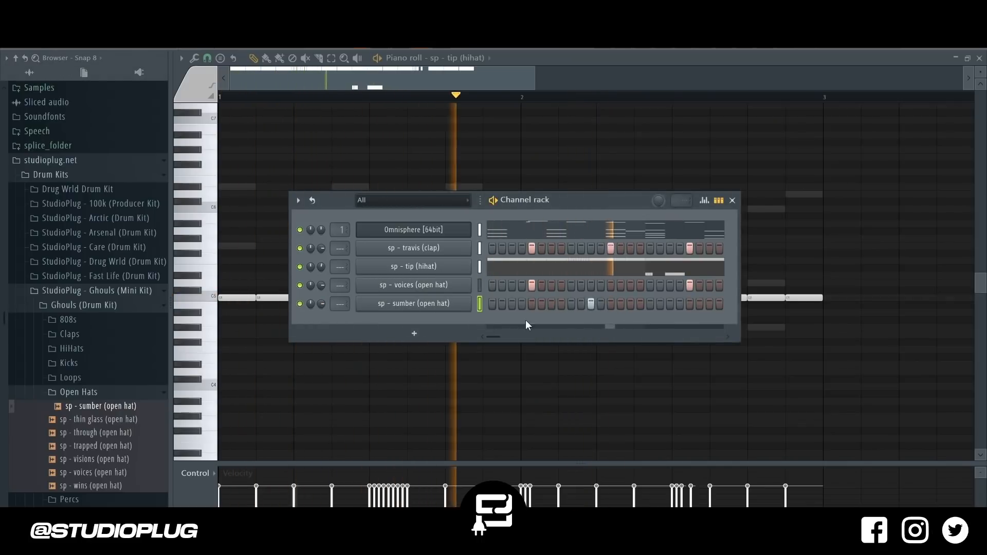
{"action": "left_click", "coordinate": [506, 337]}
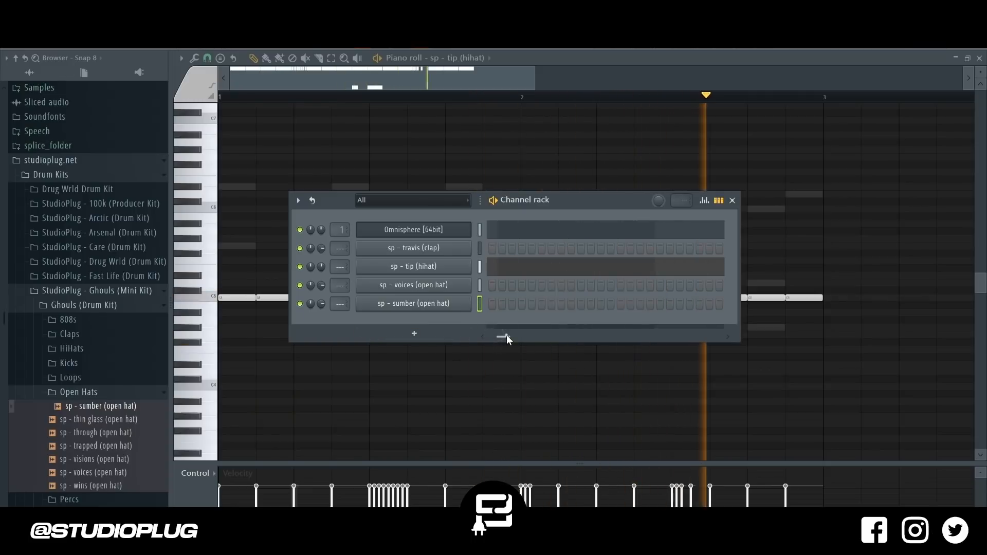
{"action": "left_click_drag", "start_coordinate": [507, 335], "coordinate": [498, 335]}
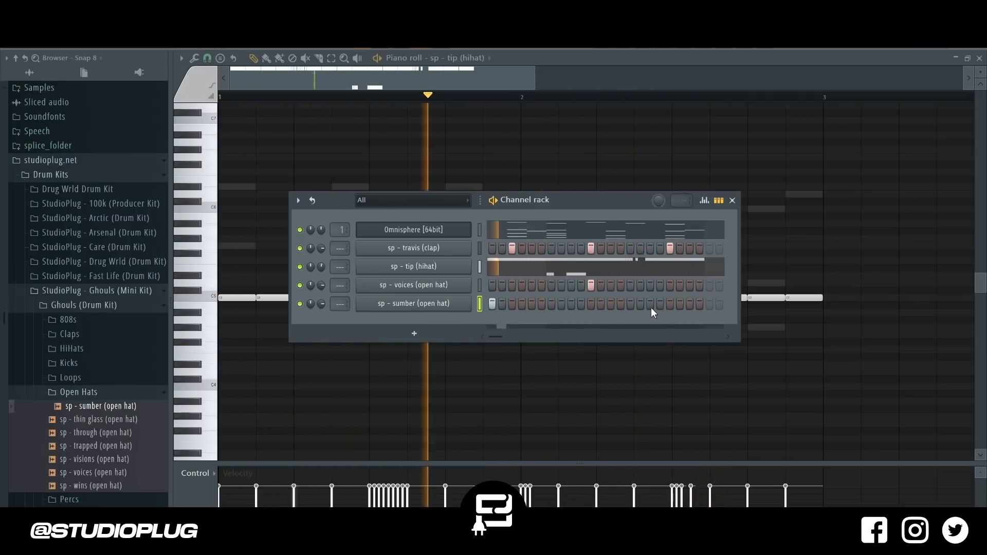
Enable the volume envelope on sp - sumber (open hat), remove its decay and sustain, and shorten its hold while the pattern plays.
{"action": "left_click", "coordinate": [463, 307]}
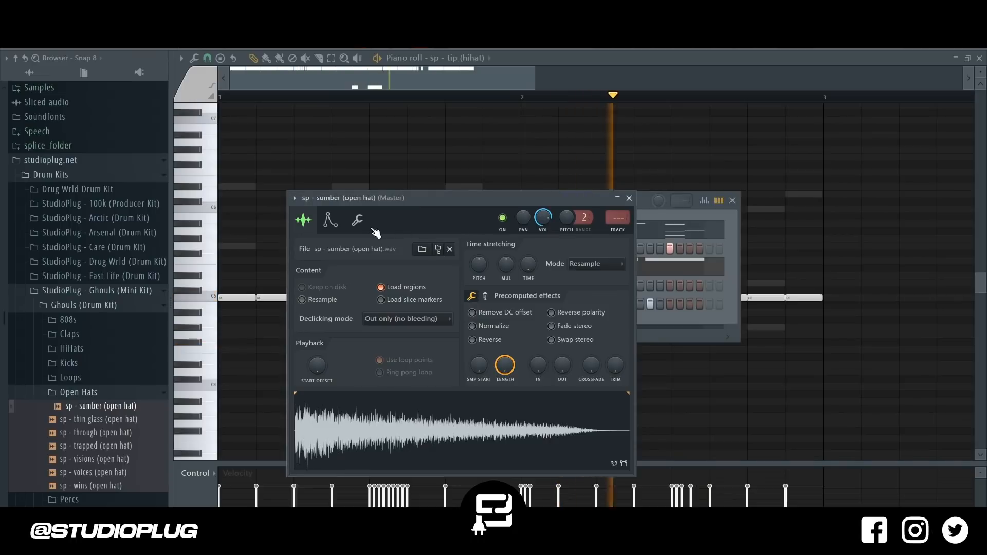
{"action": "left_click", "coordinate": [330, 221]}
{"action": "left_click", "coordinate": [300, 265]}
{"action": "left_click_drag", "start_coordinate": [411, 346], "coordinate": [412, 368]}
{"action": "left_click_drag", "start_coordinate": [348, 347], "coordinate": [347, 319]}
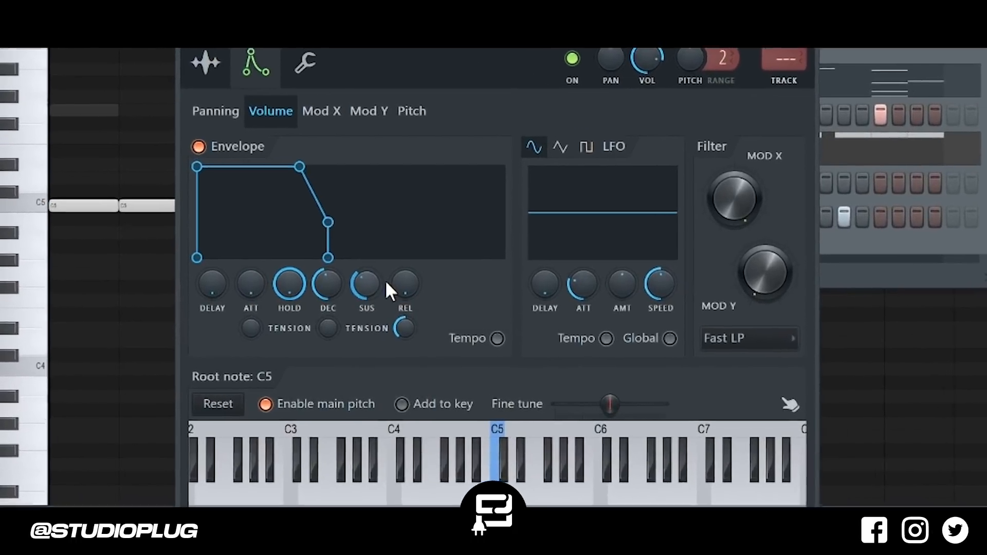
{"action": "left_click_drag", "start_coordinate": [372, 286], "coordinate": [372, 309]}
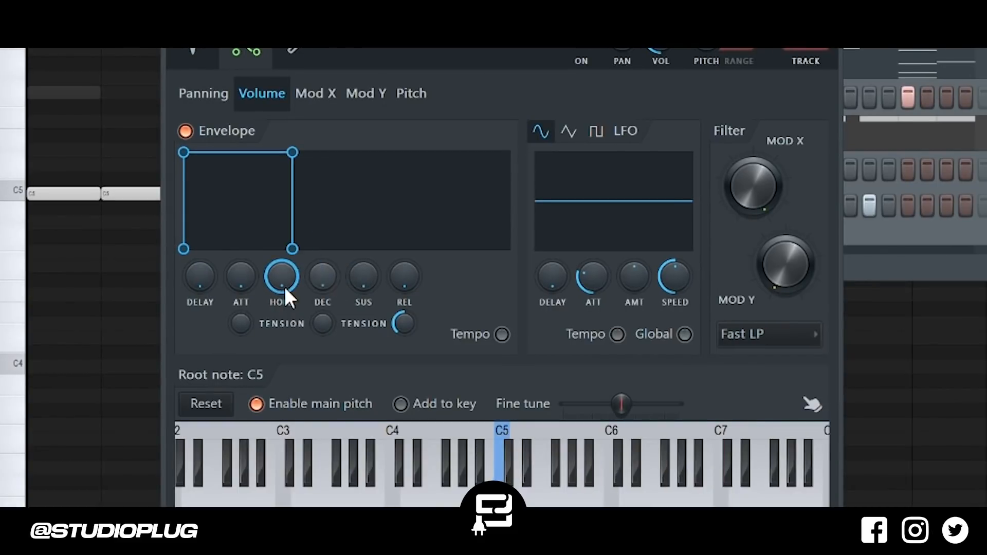
{"action": "mouse_move", "coordinate": [286, 283]}
{"action": "left_mouse_down"}
{"action": "mouse_move", "coordinate": [286, 298]}
{"action": "mouse_move", "coordinate": [286, 287]}
{"action": "left_mouse_up"}
{"action": "key", "text": "space"}
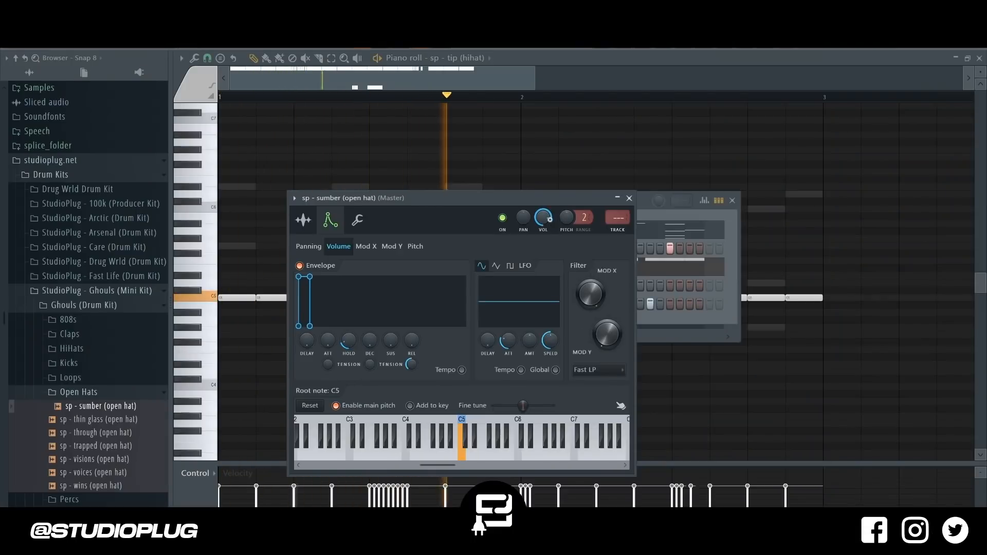
{"action": "left_click", "coordinate": [681, 220]}
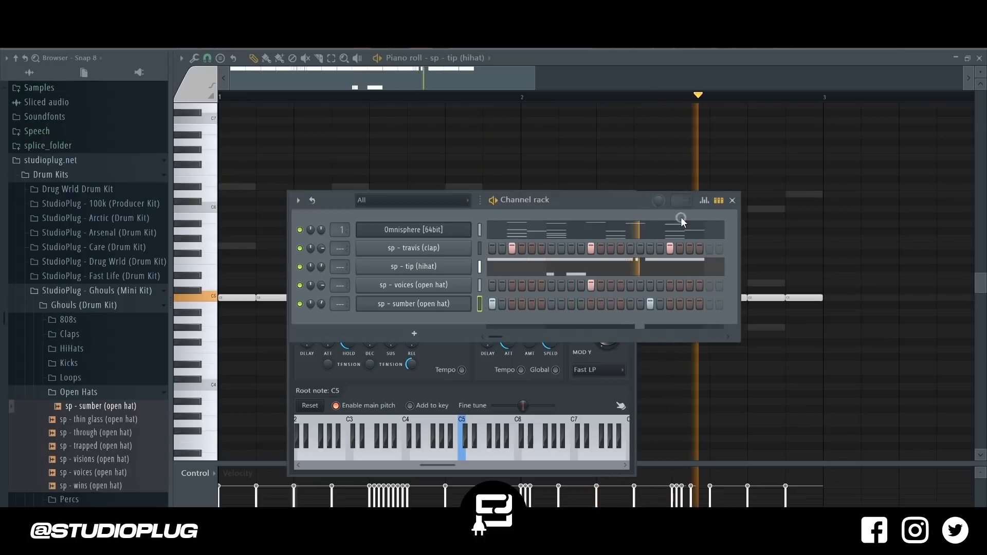
Add sp - vacant (808) from the Ghouls kit's 808s folder as a new channel and open its piano roll.
{"action": "left_click", "coordinate": [112, 393]}
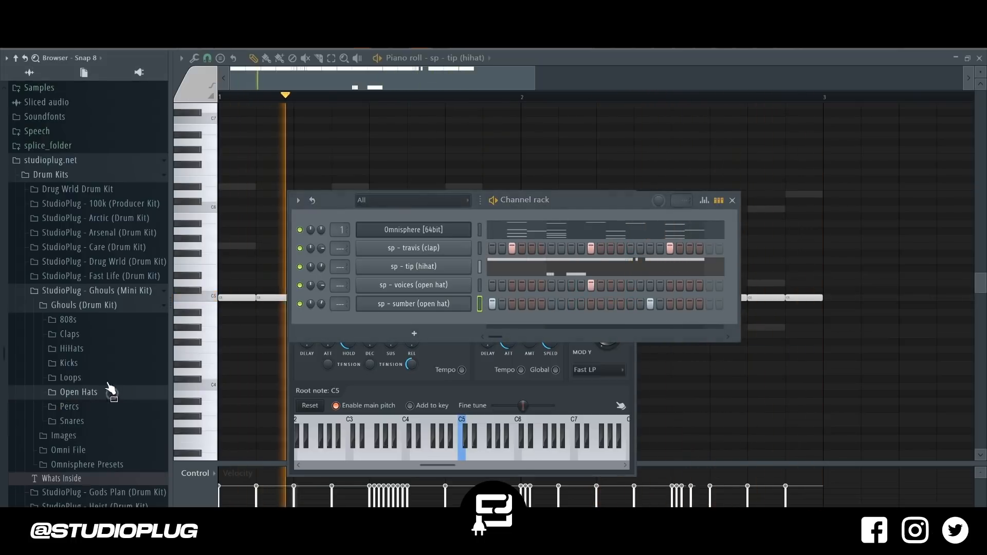
{"action": "left_click", "coordinate": [104, 323]}
{"action": "left_click", "coordinate": [98, 335]}
{"action": "left_click_drag", "start_coordinate": [97, 339], "coordinate": [379, 321]}
{"action": "key", "text": "space"}
{"action": "right_click", "coordinate": [443, 325]}
{"action": "left_click", "coordinate": [488, 322]}
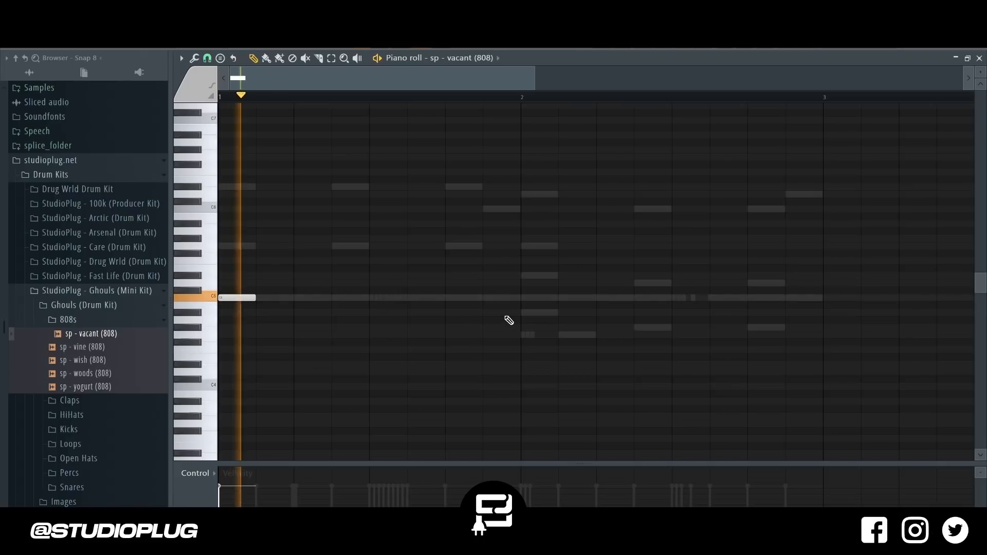
Add a C5 808 note halfway through beat 3 of bar 1, and try an A#4 note at the start of bar 2.
{"action": "key", "text": "space"}
{"action": "key", "text": "space"}
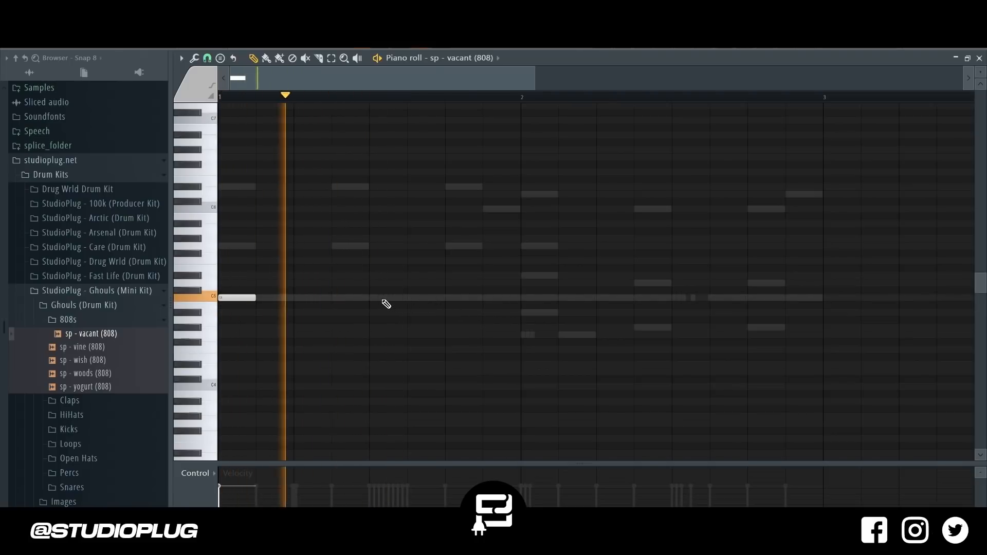
{"action": "left_click", "coordinate": [410, 297]}
{"action": "left_click", "coordinate": [521, 312]}
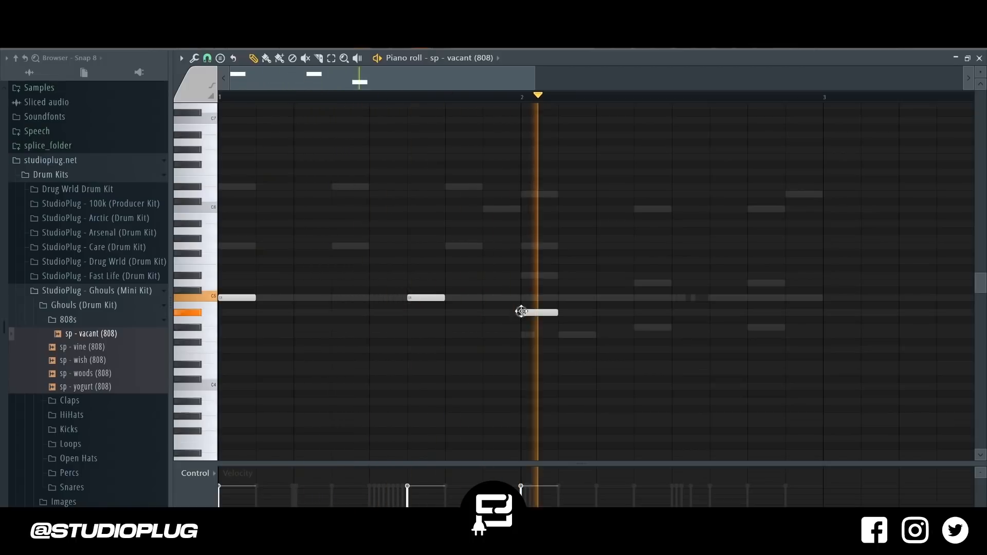
{"action": "right_click", "coordinate": [533, 313]}
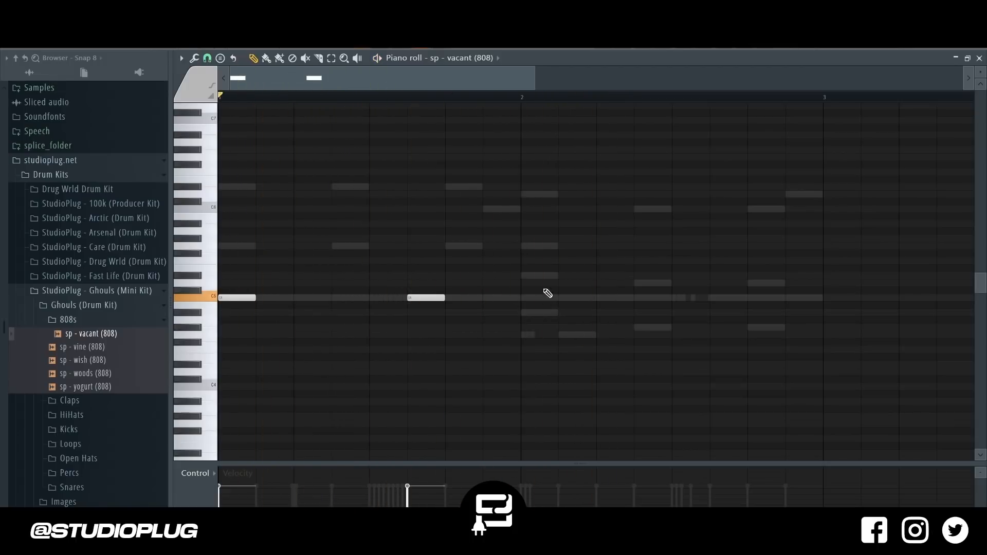
Open the miscellaneous channel settings of sp - vacant (808).
{"action": "key", "text": "F6"}
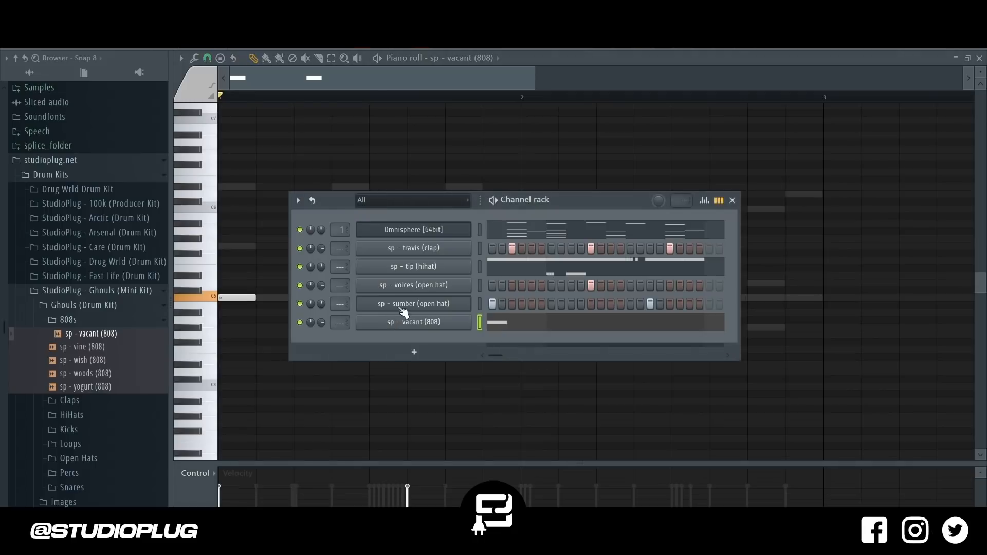
{"action": "left_click", "coordinate": [411, 323]}
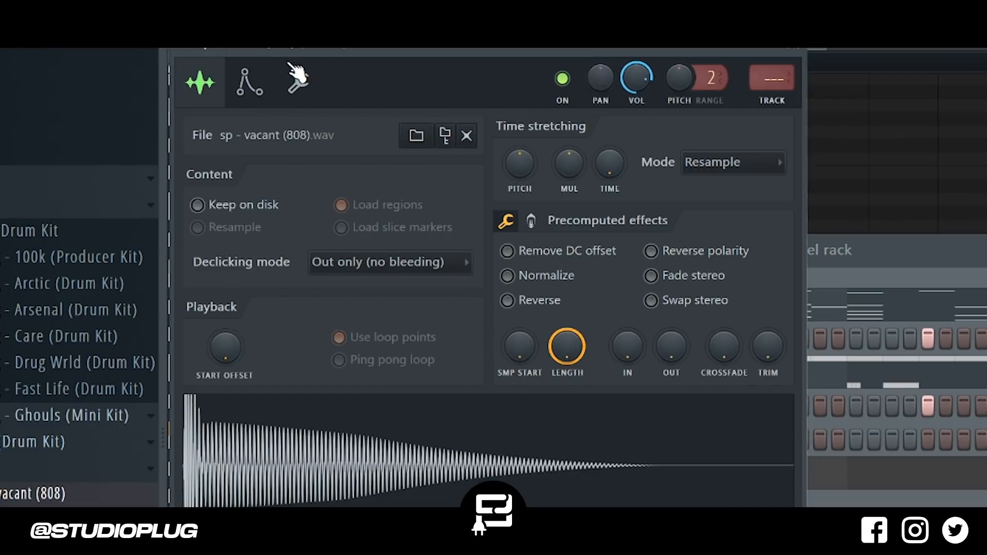
{"action": "left_click", "coordinate": [297, 78]}
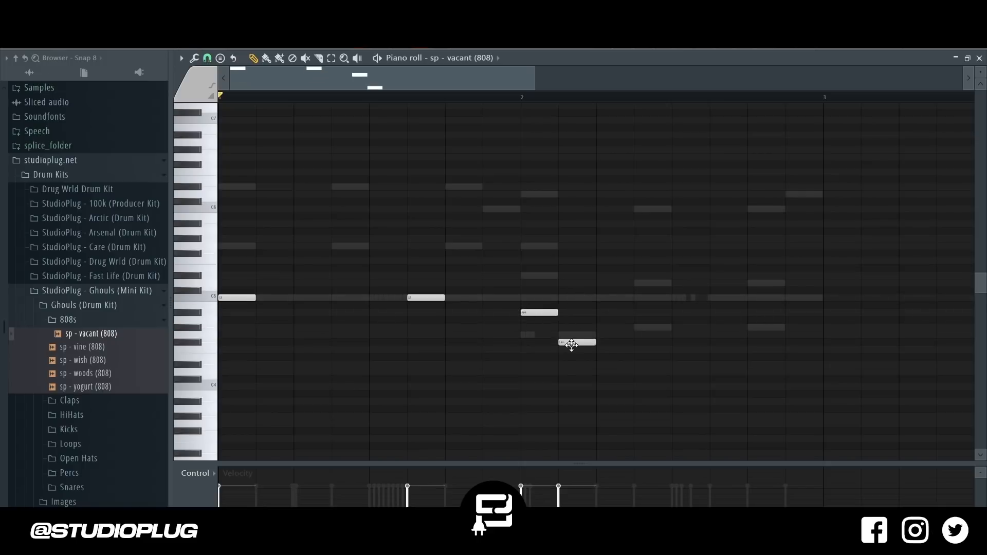
Examine the lowest notes of the Omnisphere melody in bar 2 as a guide for the 808 pitches.
{"action": "key", "text": "F6"}
{"action": "left_click", "coordinate": [497, 230]}
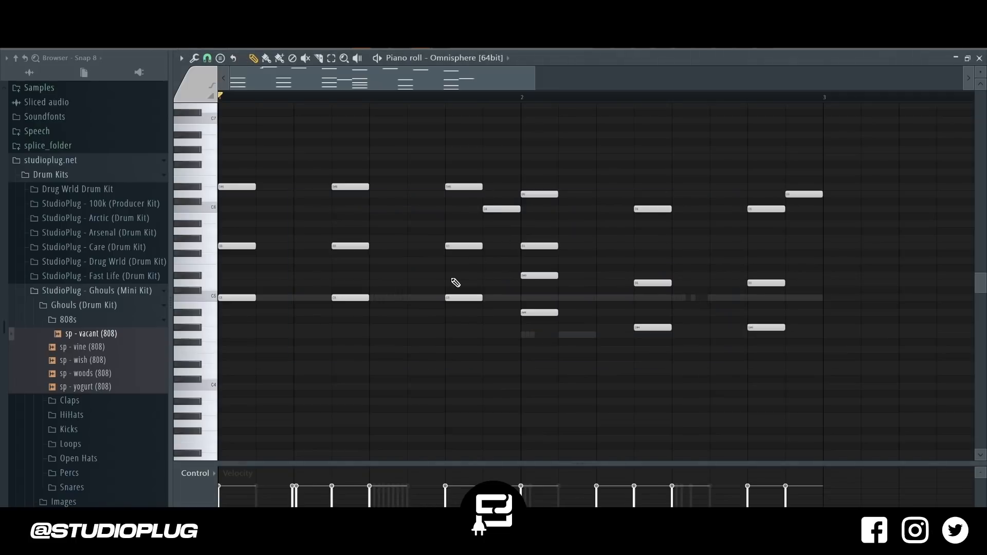
{"action": "scroll", "coordinate": [453, 287], "scroll_direction": "up", "scroll_amount": 3}
{"action": "scroll", "coordinate": [450, 389], "scroll_direction": "down", "scroll_amount": 1}
{"action": "scroll", "coordinate": [452, 391], "scroll_direction": "down", "scroll_amount": 1}
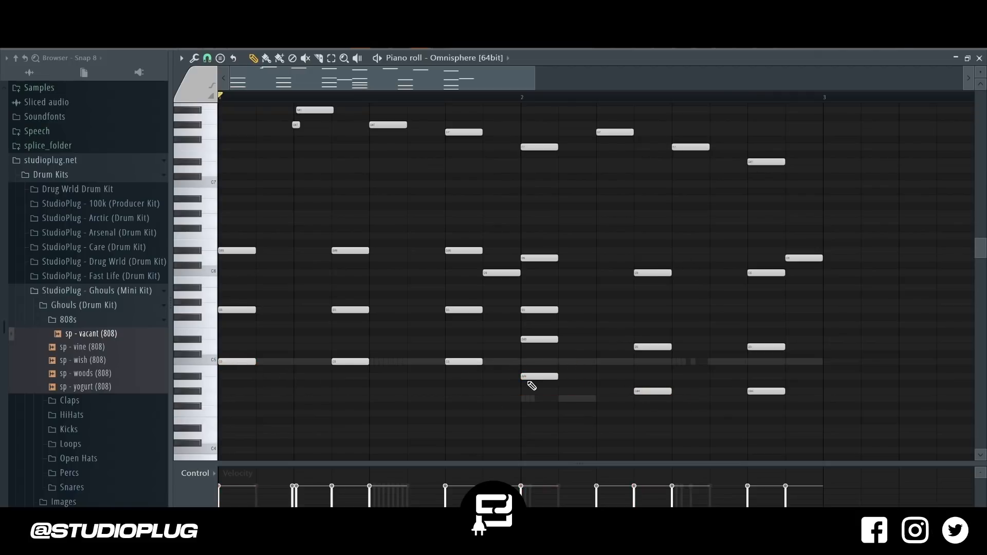
{"action": "scroll", "coordinate": [597, 397], "scroll_direction": "up", "scroll_amount": 5}
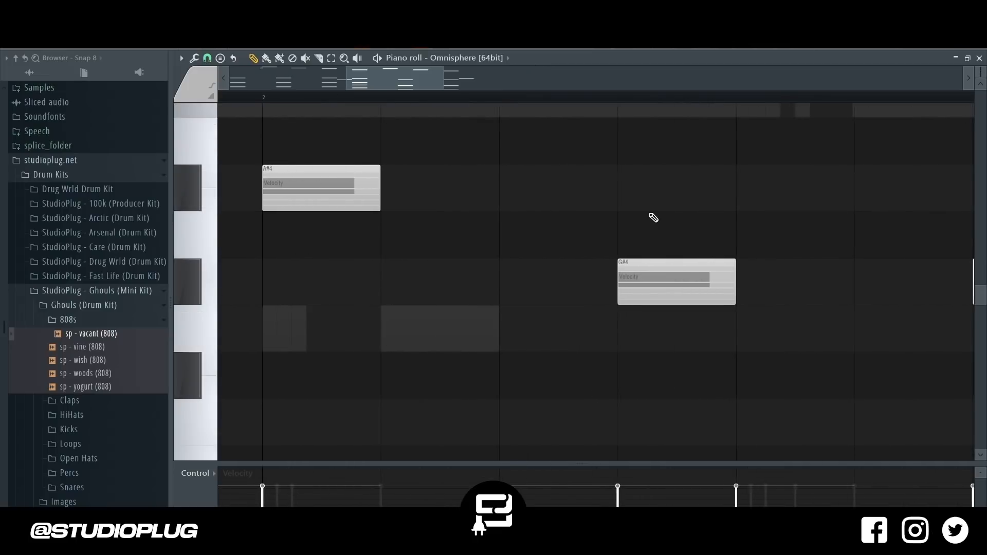
Place G4 808 notes halfway through beats 3 and 4 of bar 2 while the pattern plays.
{"action": "key", "text": "F6"}
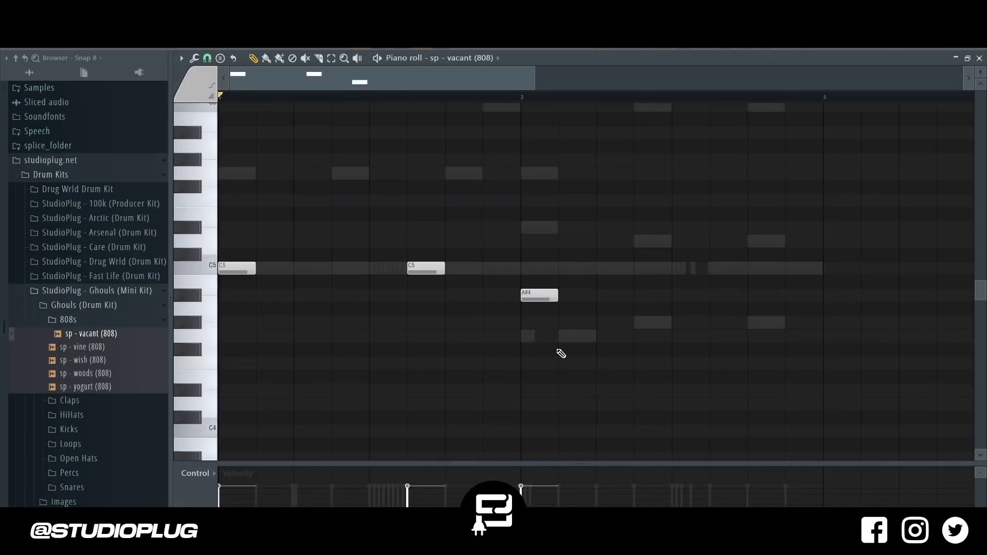
{"action": "key", "text": "space"}
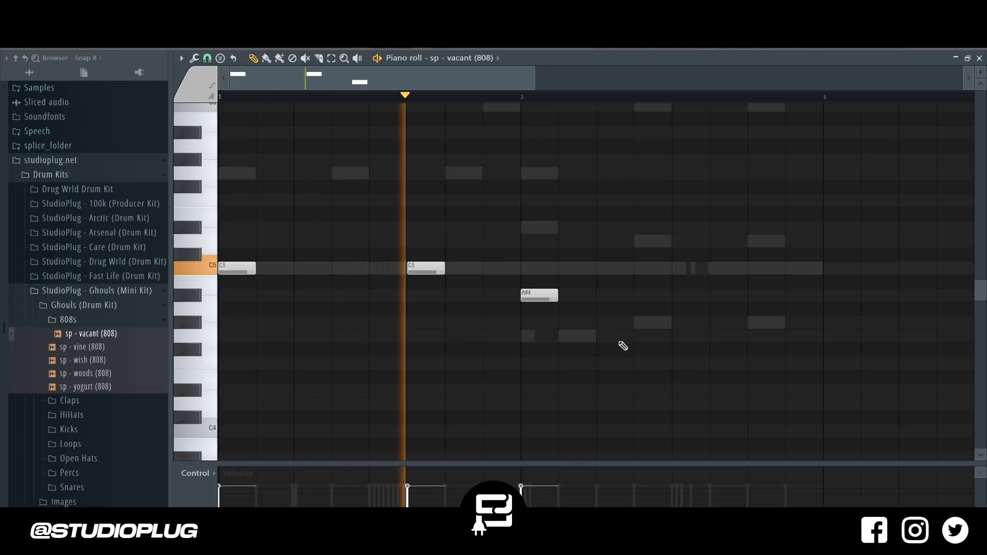
{"action": "left_click", "coordinate": [675, 337]}
{"action": "left_click_drag", "start_coordinate": [685, 337], "coordinate": [722, 337]}
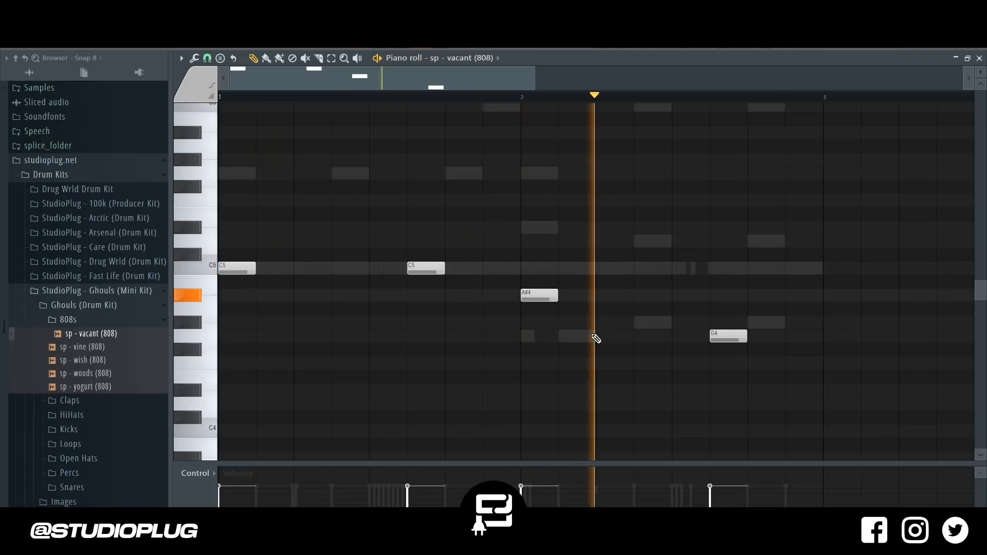
{"action": "left_click", "coordinate": [795, 337]}
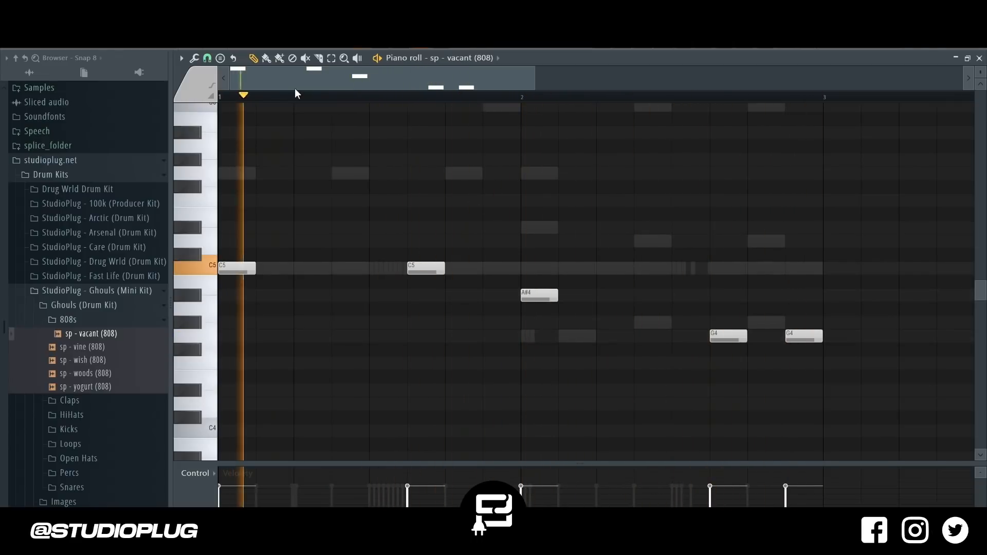
Change the piano roll snap to a finer setting and move the last G4 808 note a quarter beat earlier.
{"action": "key", "text": "space"}
{"action": "left_click", "coordinate": [208, 60]}
{"action": "left_click", "coordinate": [227, 182]}
{"action": "left_click_drag", "start_coordinate": [803, 336], "coordinate": [785, 336]}
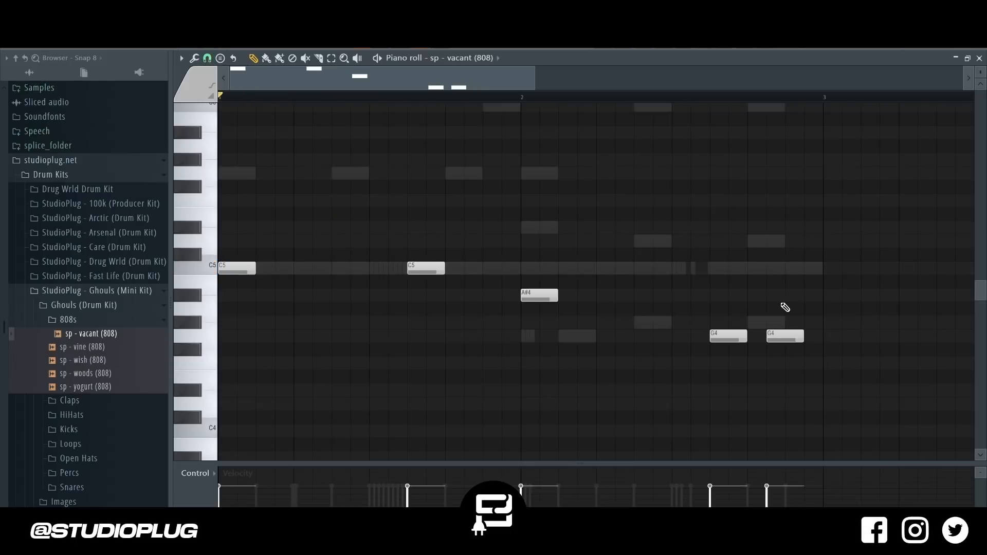
Apply legato so each 808 note extends to the next one, and listen to the pattern.
{"action": "key", "text": "alt+l"}
{"action": "key", "text": "Return"}
{"action": "key", "text": "space"}
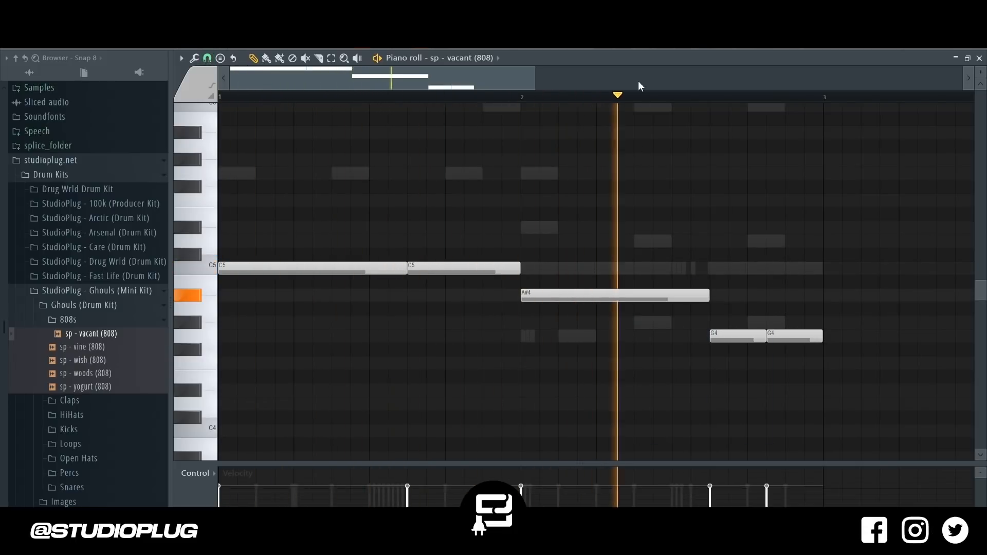
{"action": "key", "text": "F6"}
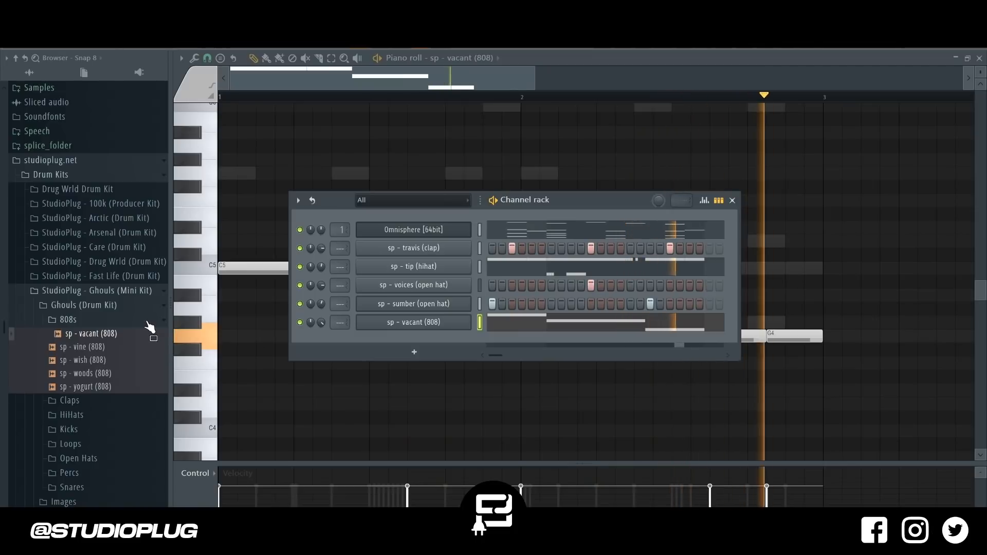
{"action": "key", "text": "space"}
Add sp - loud (clap) from the Claps folder of StudioPlug - Jets (Mini Kit) as a new channel.
{"action": "left_click", "coordinate": [126, 291]}
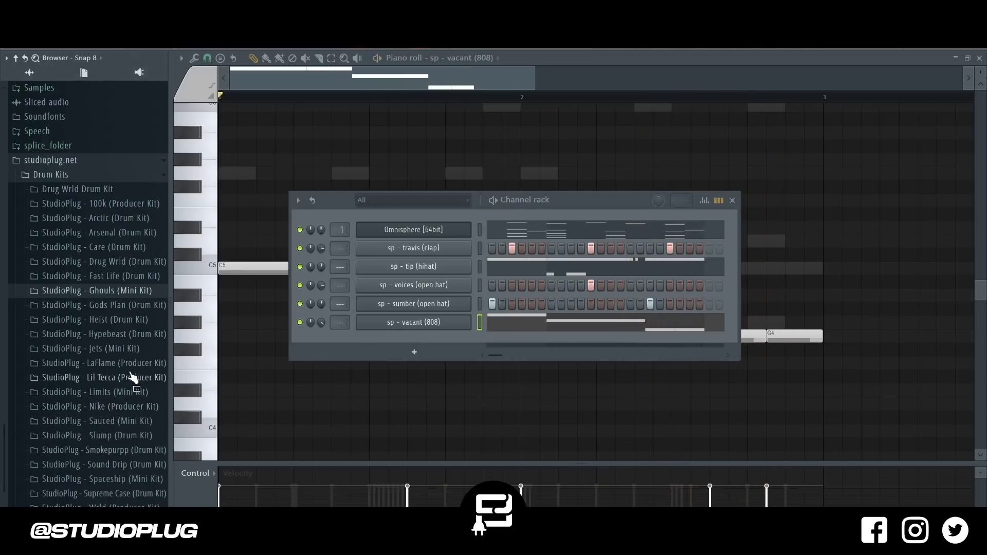
{"action": "left_click", "coordinate": [129, 366]}
{"action": "left_click", "coordinate": [131, 367]}
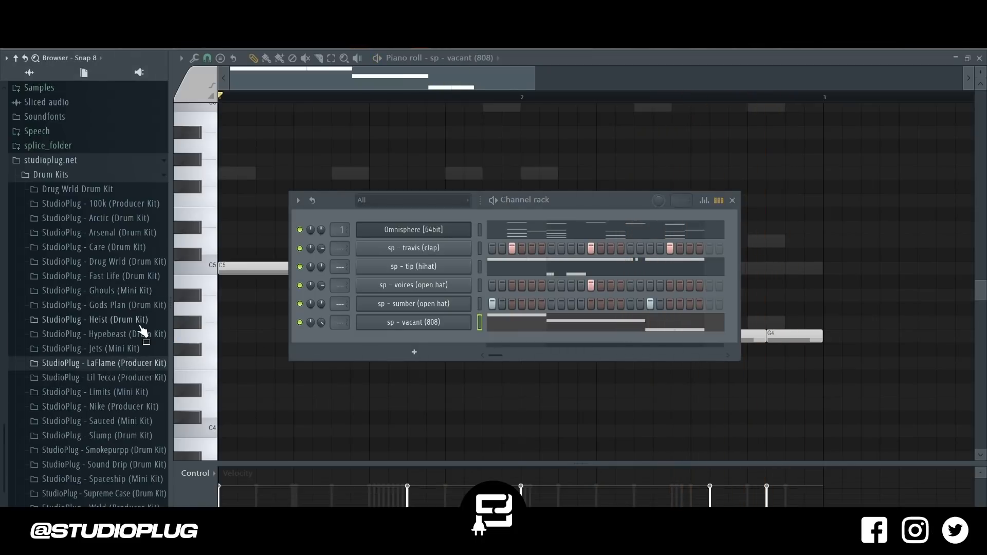
{"action": "left_click", "coordinate": [132, 350]}
{"action": "left_click", "coordinate": [100, 379]}
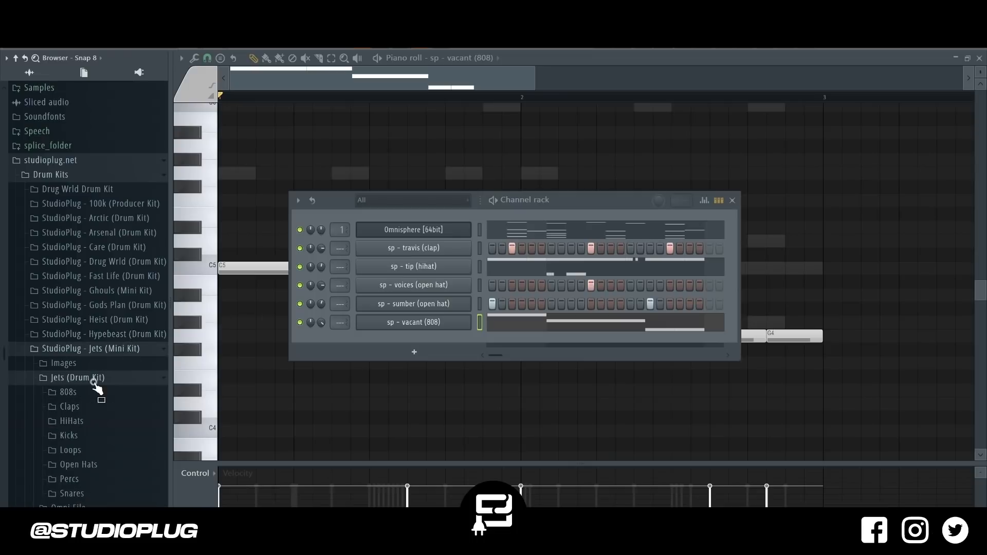
{"action": "left_click", "coordinate": [97, 406]}
{"action": "left_click_drag", "start_coordinate": [154, 441], "coordinate": [710, 308]}
Paint a C5 note on beat 3 of bar 2 for sp - loud (clap) and chop it into a roll of eight notes.
{"action": "right_click", "coordinate": [784, 299]}
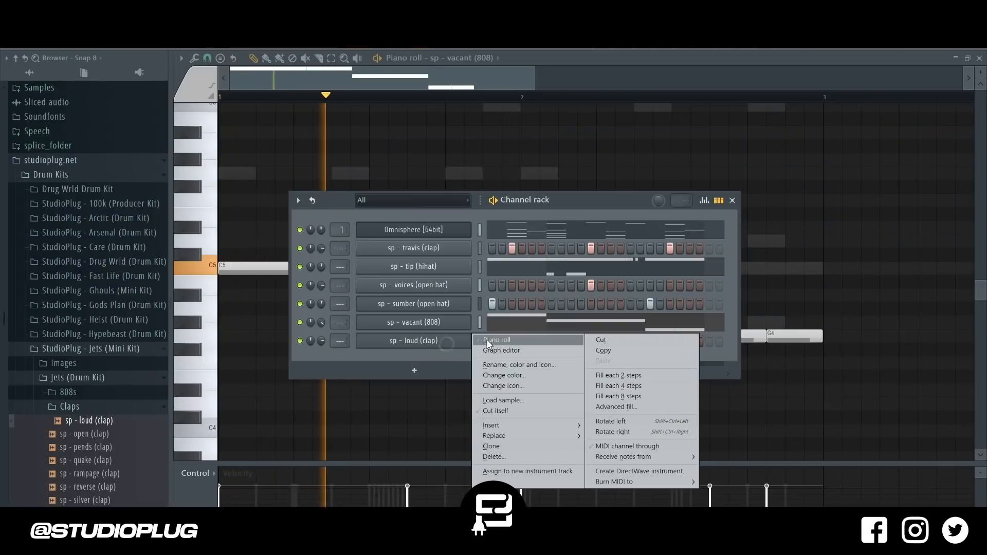
{"action": "left_click", "coordinate": [487, 339]}
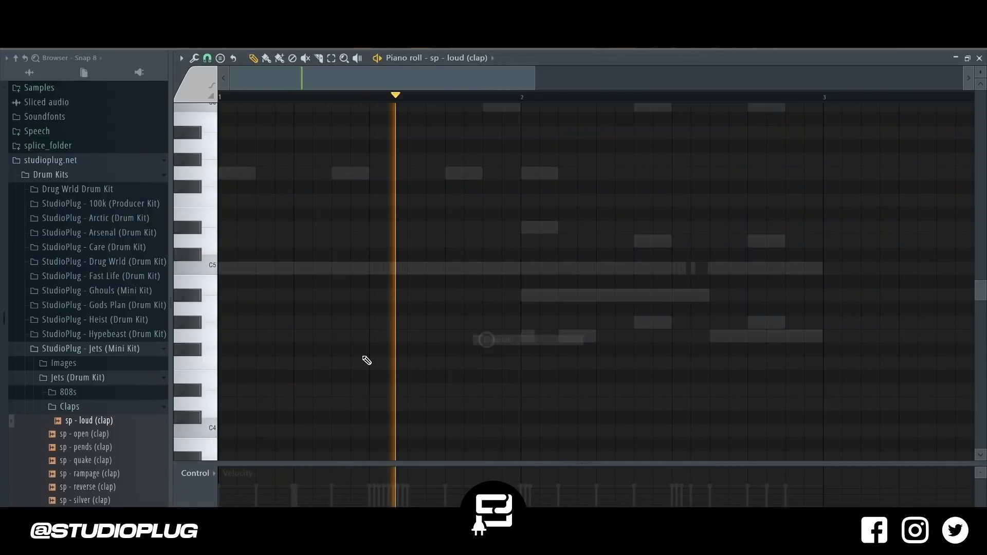
{"action": "left_click", "coordinate": [267, 58]}
{"action": "key", "text": "space"}
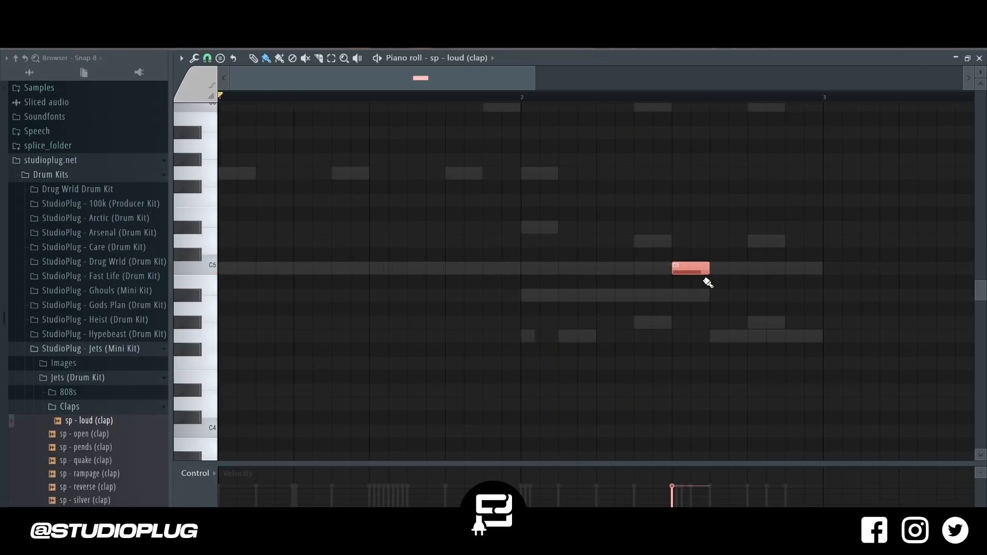
{"action": "key", "text": "alt+u"}
{"action": "key", "text": "Return"}
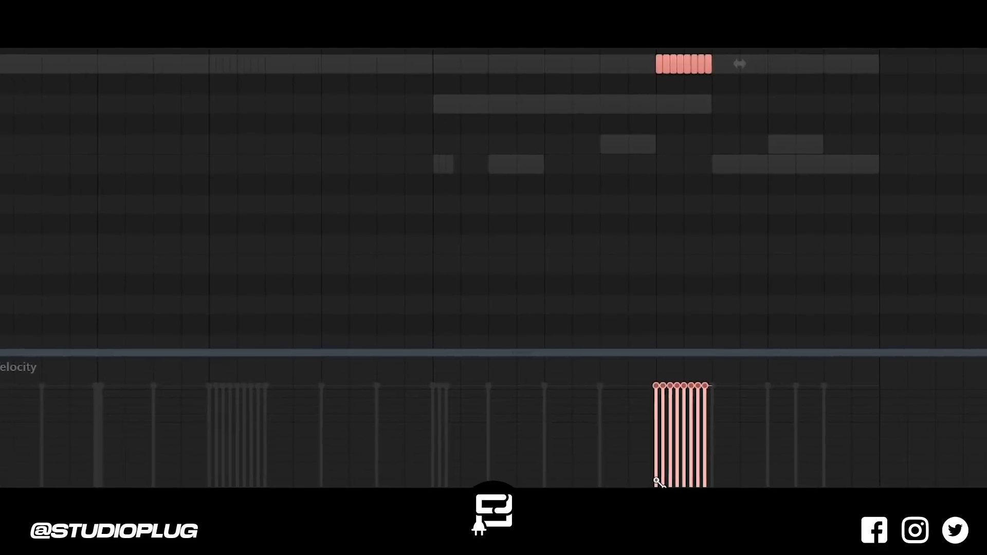
Ramp the velocities of the chopped clap notes upward from near zero on the first to the highest on the last.
{"action": "left_click_drag", "start_coordinate": [651, 445], "coordinate": [691, 384]}
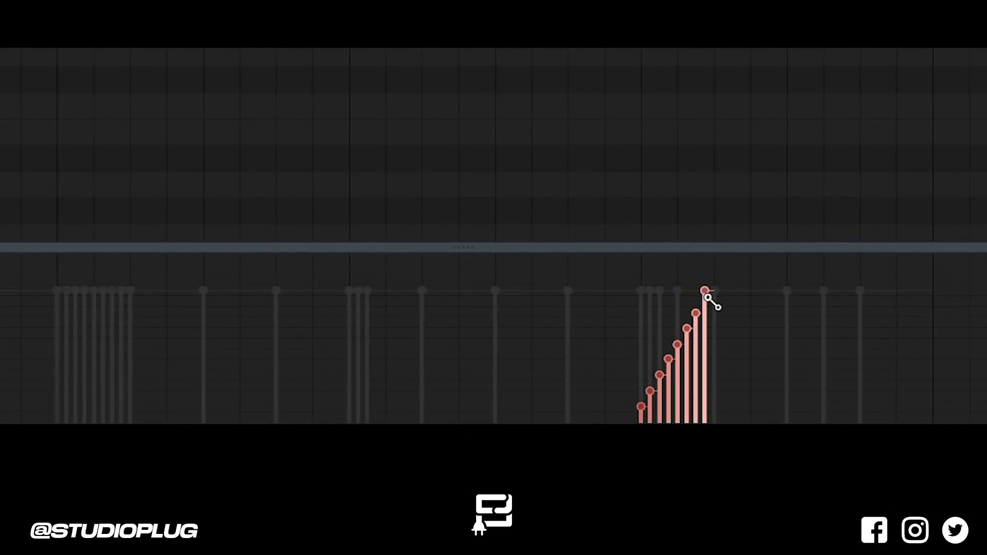
{"action": "left_click_drag", "start_coordinate": [725, 350], "coordinate": [725, 362]}
{"action": "left_click_drag", "start_coordinate": [721, 291], "coordinate": [724, 305]}
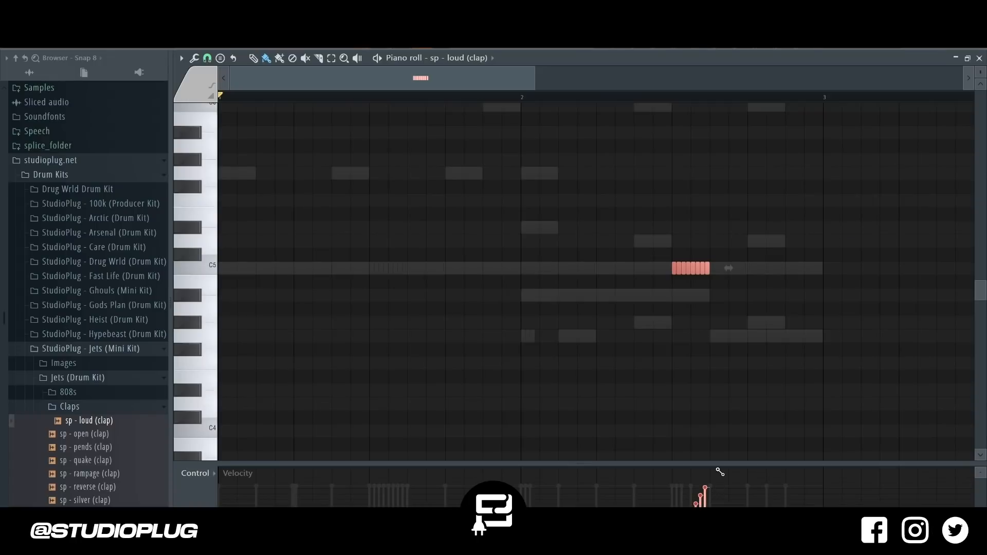
Play the pattern and move the clap roll half a beat later in bar 2, onto the first G4 808 note.
{"action": "left_click", "coordinate": [651, 45]}
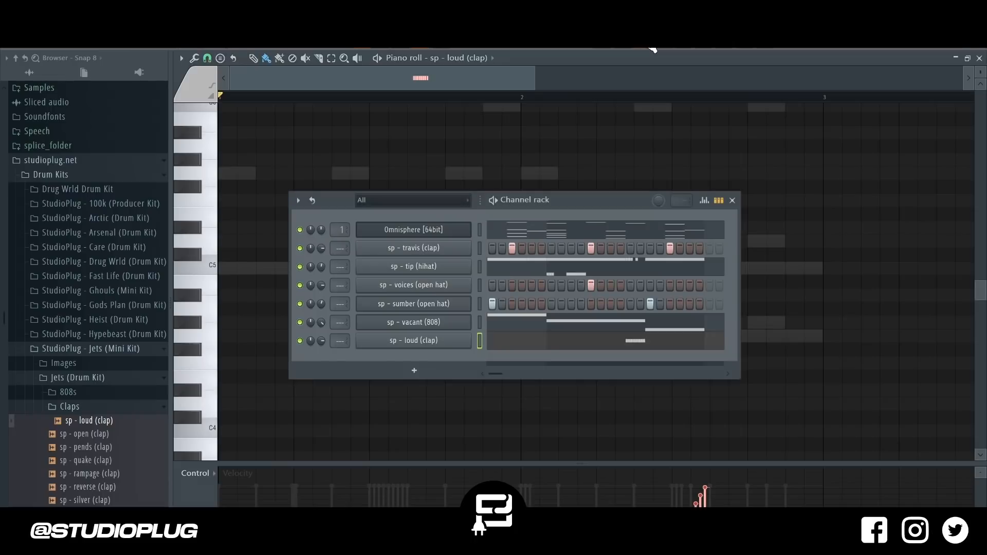
{"action": "key", "text": "space"}
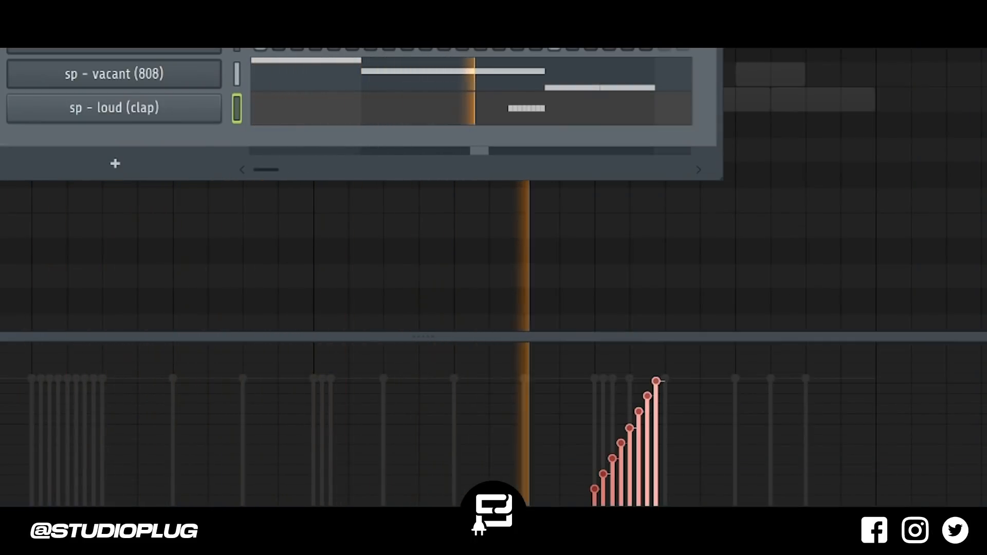
{"action": "key", "text": "space"}
{"action": "left_click_drag", "start_coordinate": [612, 302], "coordinate": [745, 247]}
{"action": "left_click_drag", "start_coordinate": [693, 267], "coordinate": [725, 268]}
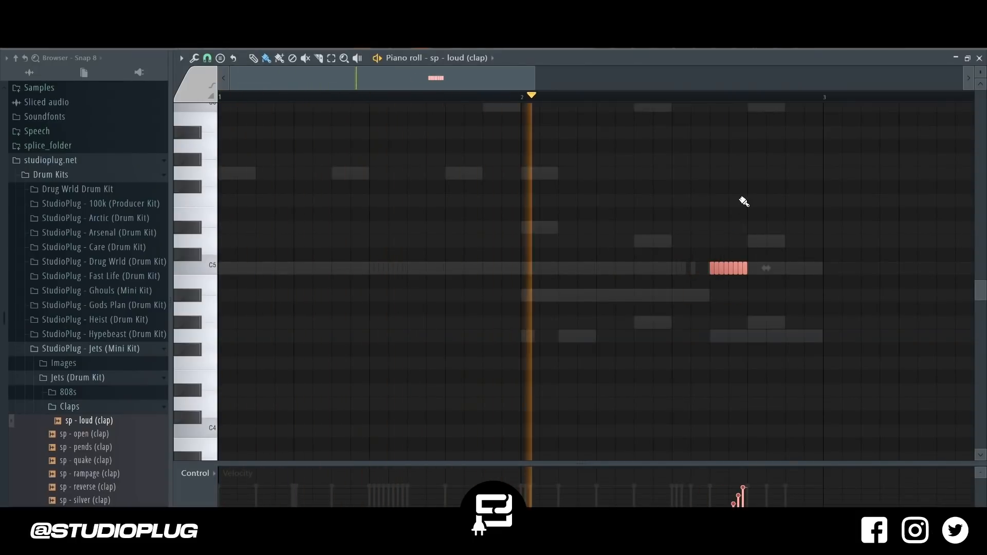
Stop playback and add a single C5 note for sp - loud (clap) halfway through beat 4 of bar 2.
{"action": "key", "text": "space"}
{"action": "left_click", "coordinate": [774, 312]}
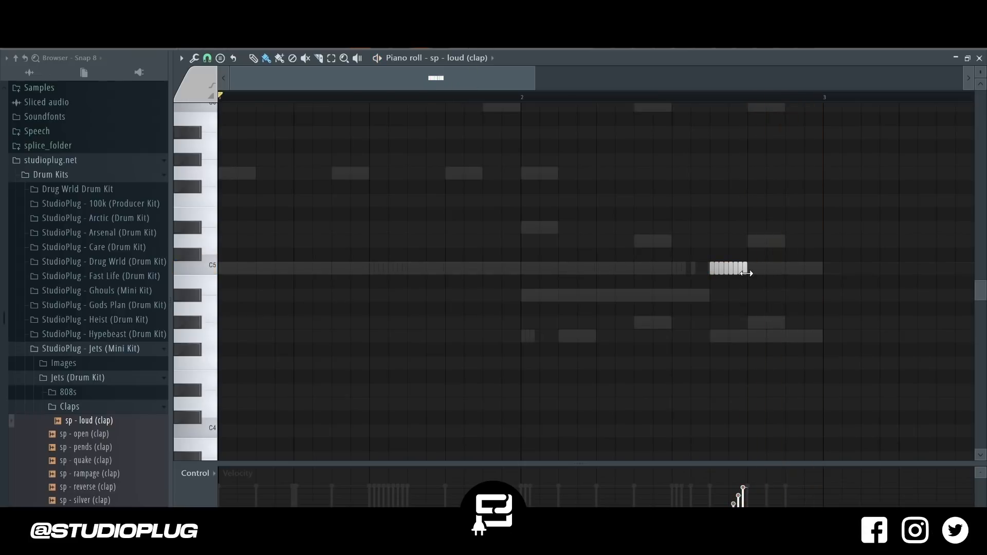
{"action": "left_click", "coordinate": [784, 268]}
Clone the Omnisphere channel together with its melody notes and mute the original channel.
{"action": "key", "text": "F6"}
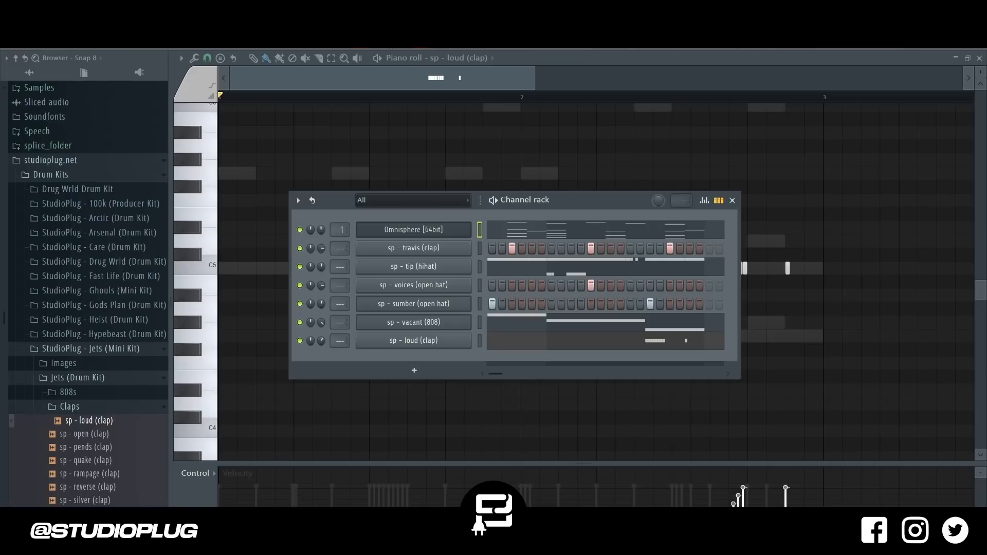
{"action": "left_click", "coordinate": [414, 230]}
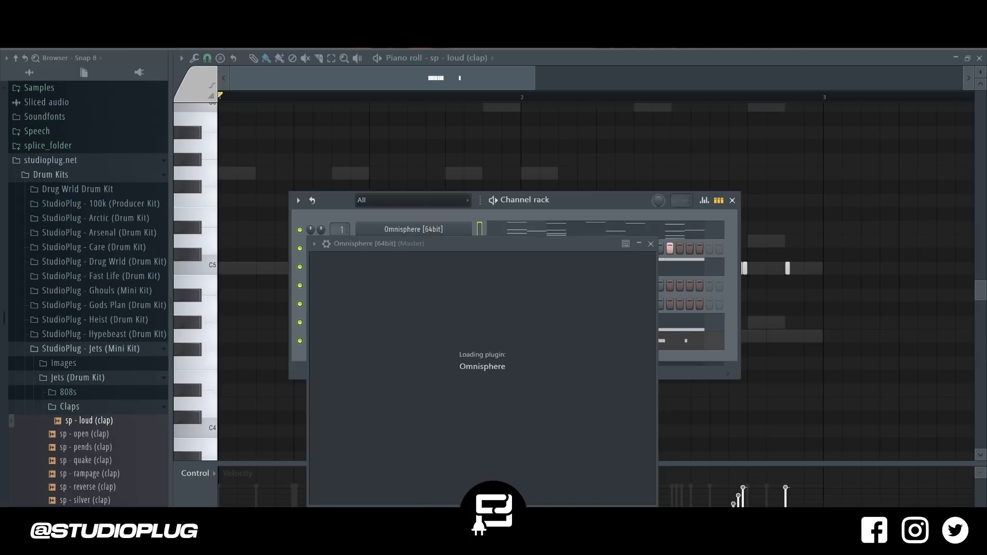
{"action": "left_click", "coordinate": [480, 230]}
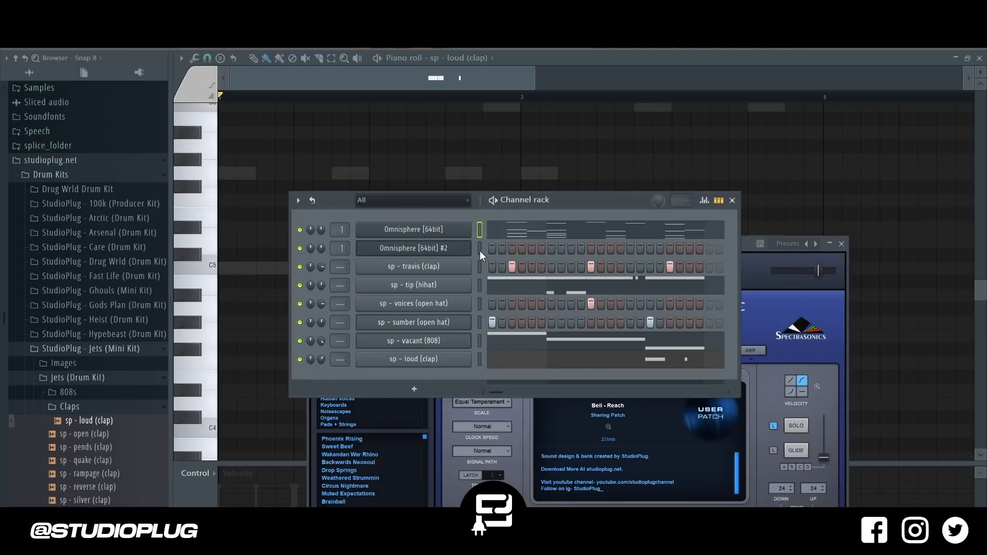
{"action": "left_click", "coordinate": [480, 251]}
{"action": "right_click", "coordinate": [301, 249]}
{"action": "left_click", "coordinate": [380, 249]}
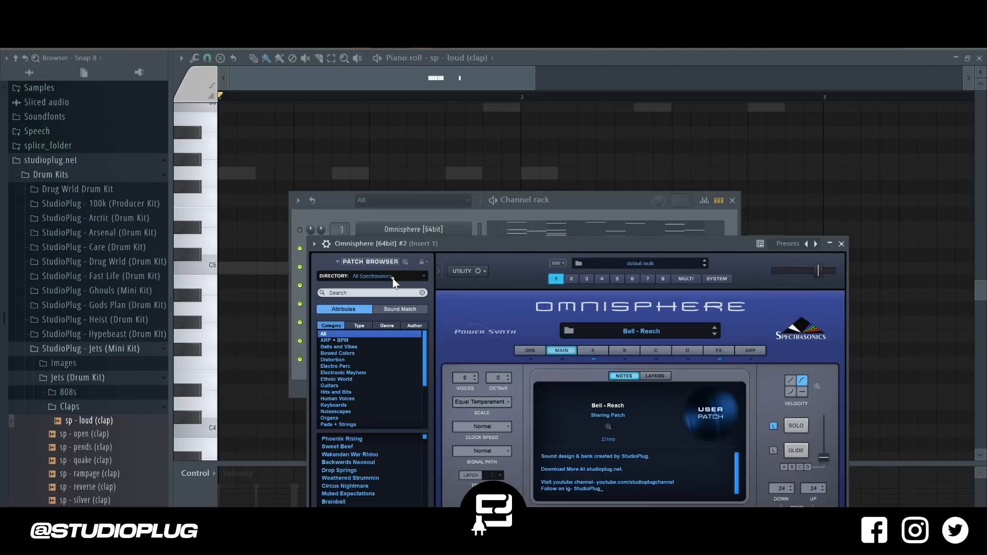
Load the Bell - Timeless Money patch from StudioPlug - Onyx (Omnisphere Bank) in the cloned Omnisphere.
{"action": "left_click", "coordinate": [393, 277]}
{"action": "left_click", "coordinate": [403, 372]}
{"action": "scroll", "coordinate": [425, 403], "scroll_direction": "down", "scroll_amount": 3}
{"action": "left_click_drag", "start_coordinate": [424, 406], "coordinate": [424, 407]}
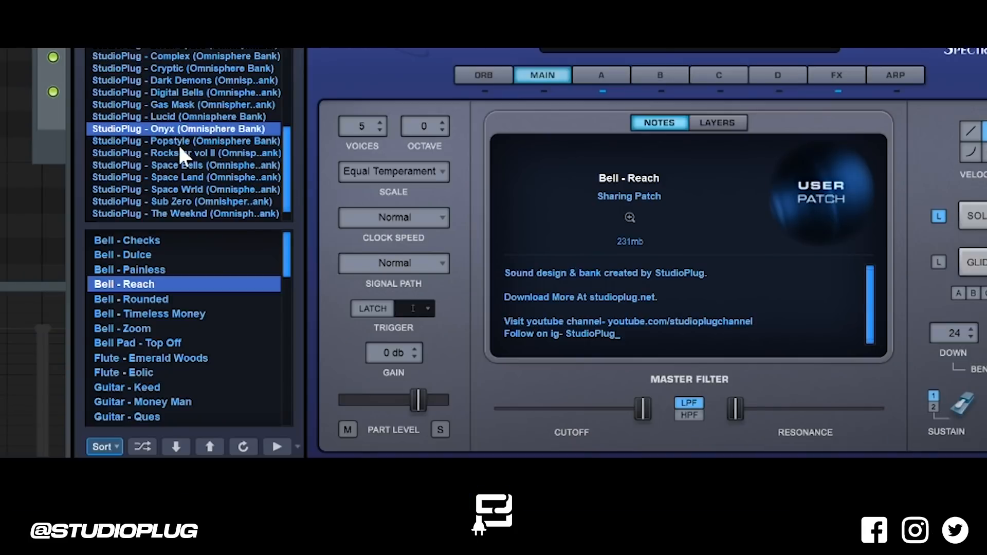
{"action": "left_click", "coordinate": [159, 314]}
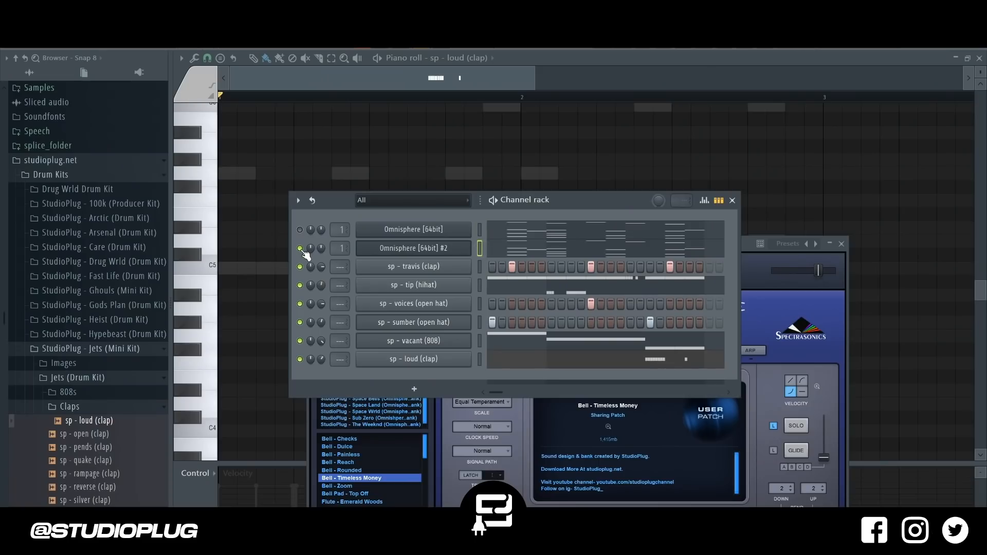
Solo Omnisphere #2, play it and review its notes in the piano roll.
{"action": "key", "text": "space"}
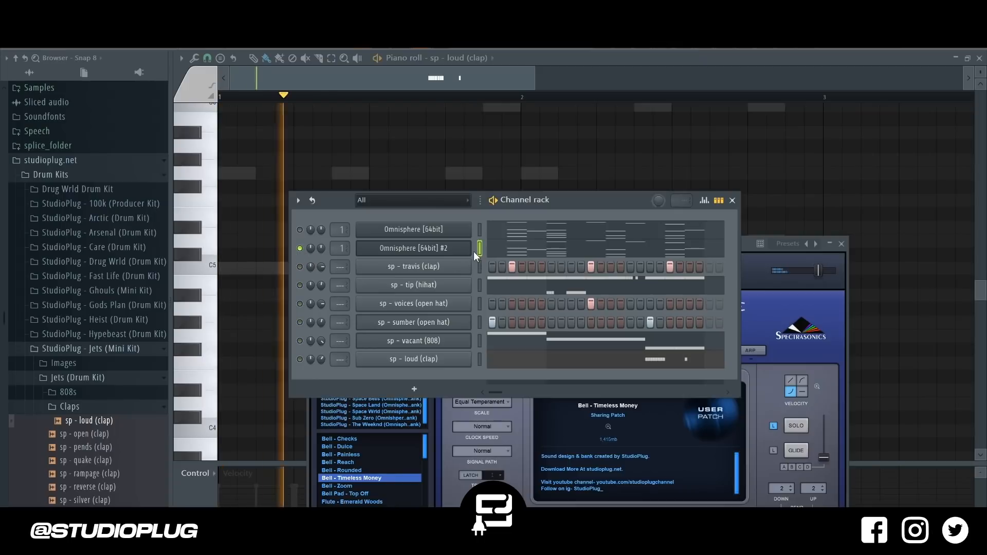
{"action": "left_click", "coordinate": [525, 251]}
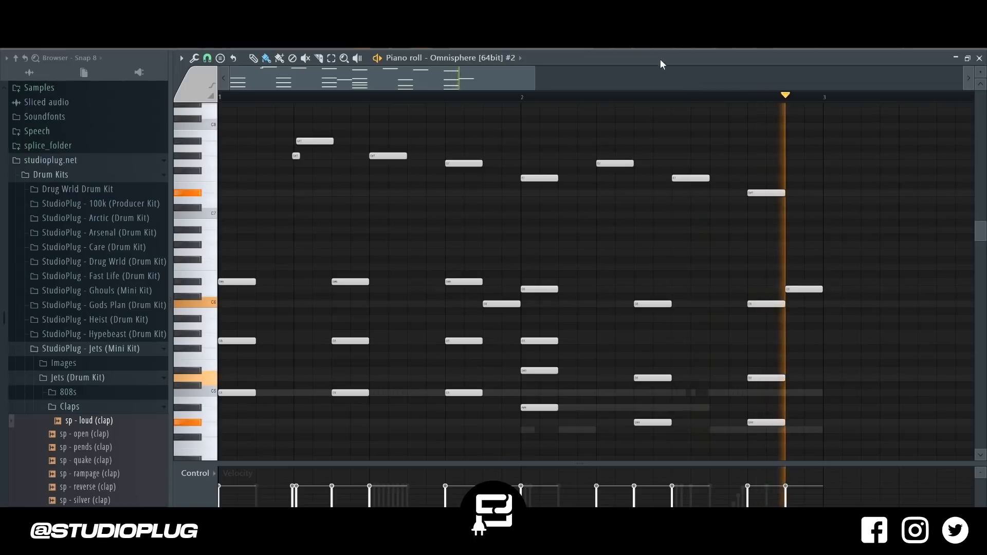
{"action": "key", "text": "F6"}
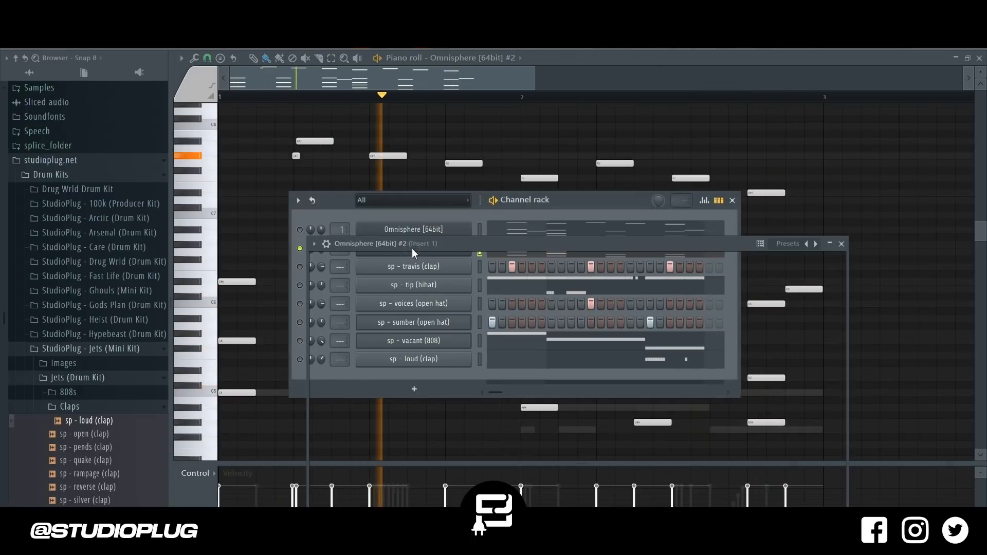
{"action": "left_click", "coordinate": [413, 248]}
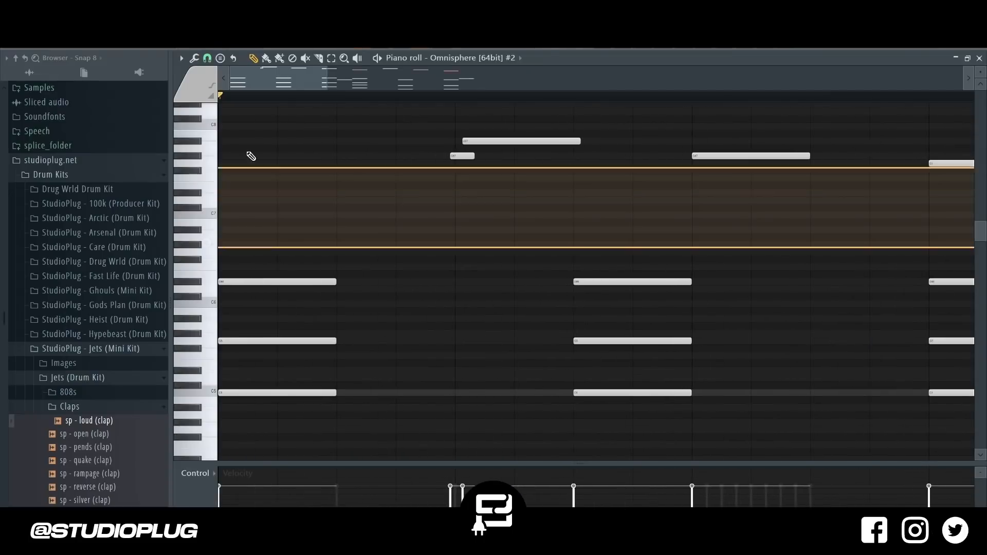
Delete the high melody notes above the chords in Omnisphere #2 and play the remaining notes.
{"action": "left_click_drag", "start_coordinate": [247, 153], "coordinate": [248, 154]}
{"action": "key", "text": "Delete"}
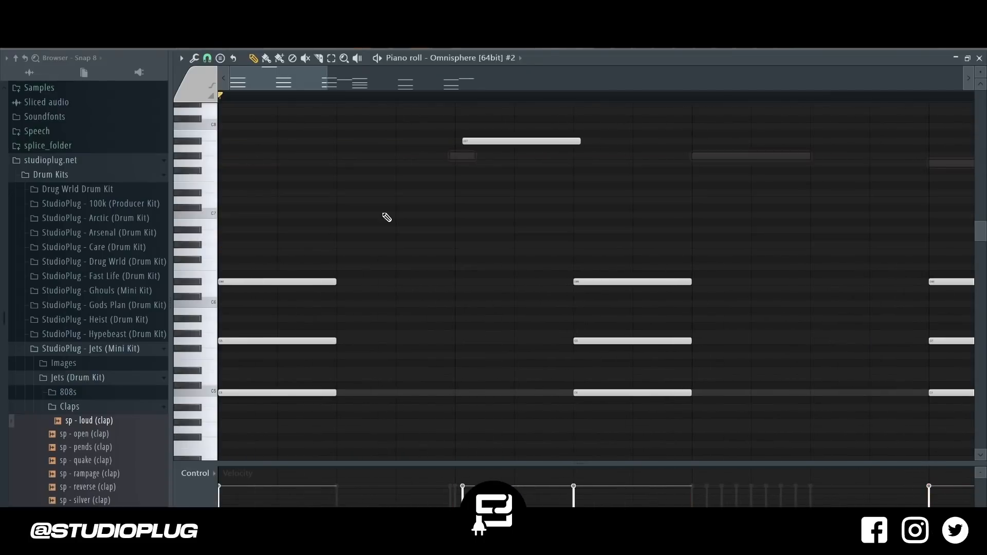
{"action": "scroll", "coordinate": [384, 213], "scroll_direction": "down", "scroll_amount": 5}
{"action": "key", "text": "space"}
{"action": "right_click", "coordinate": [319, 144]}
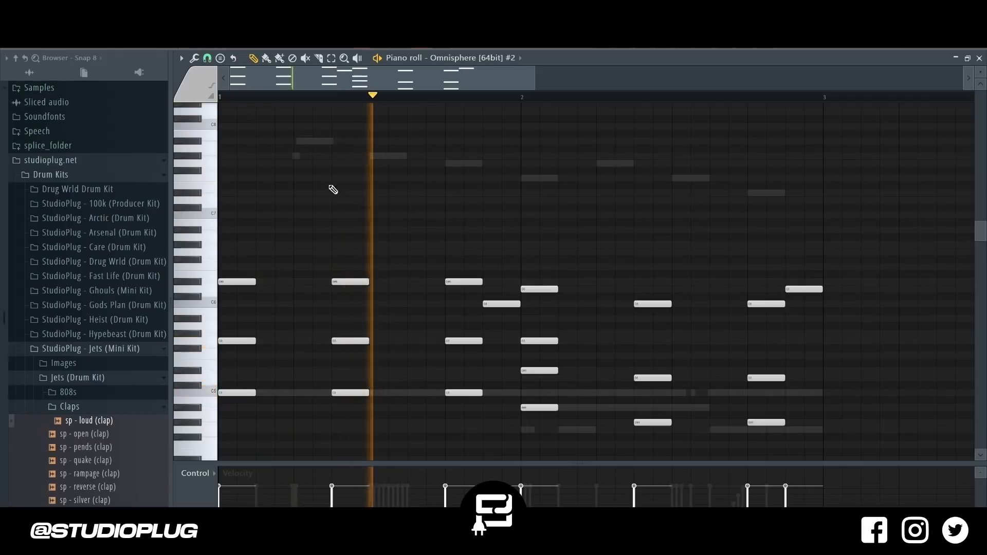
Select all remaining notes of Omnisphere #2 and lower their velocities.
{"action": "left_click", "coordinate": [648, 49]}
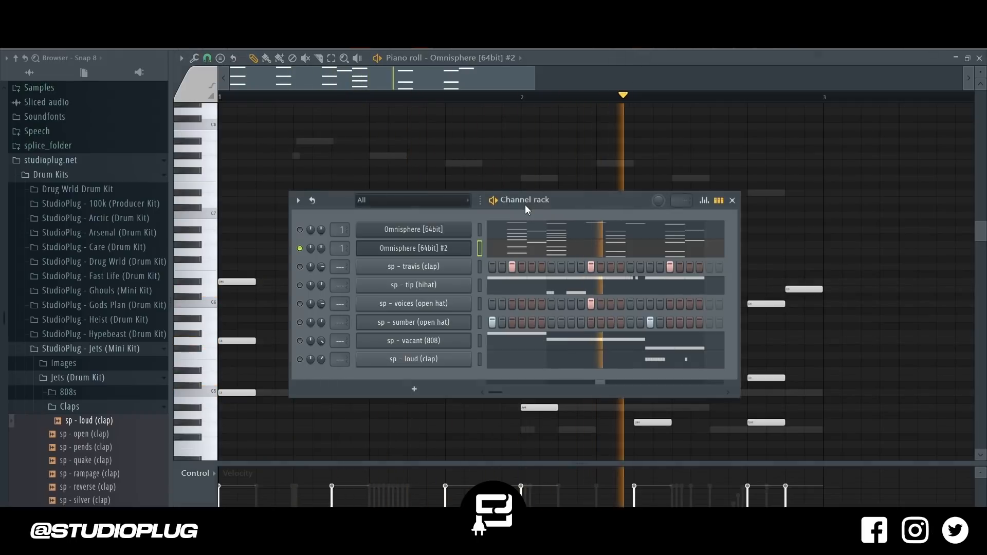
{"action": "left_click", "coordinate": [518, 178]}
{"action": "key", "text": "ctrl+a"}
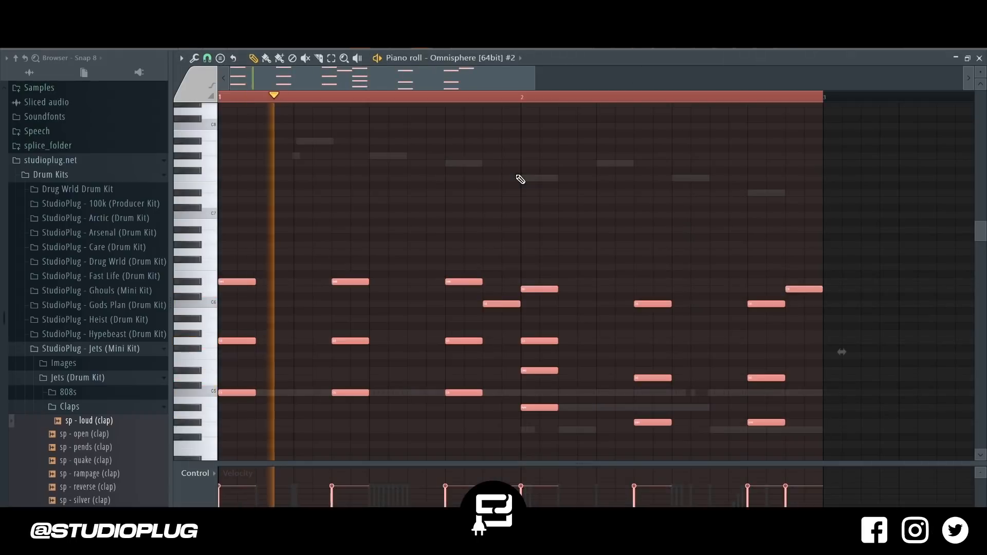
Unmute the drum and 808 channels and play them with Omnisphere #2, keeping the original Omnisphere muted.
{"action": "left_click", "coordinate": [644, 50]}
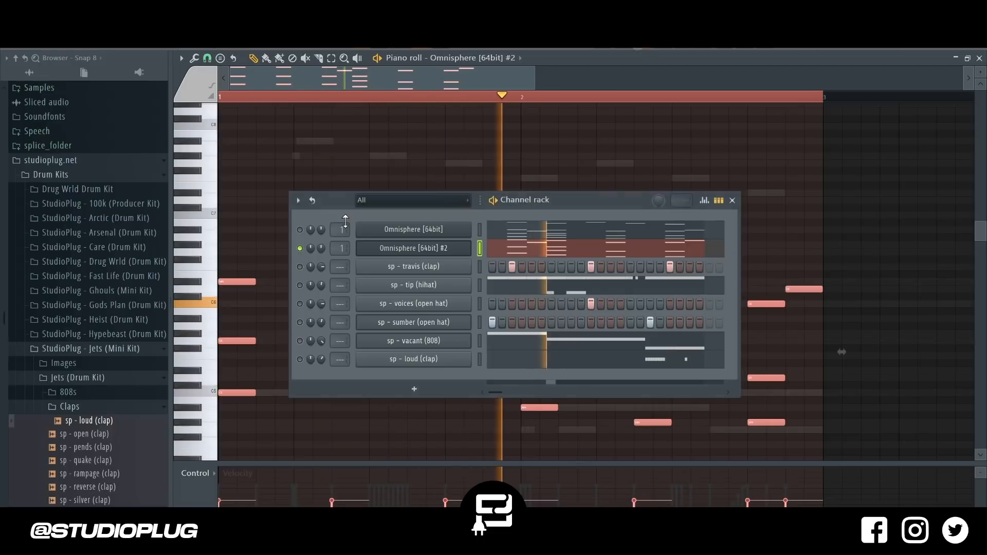
{"action": "left_click", "coordinate": [301, 230]}
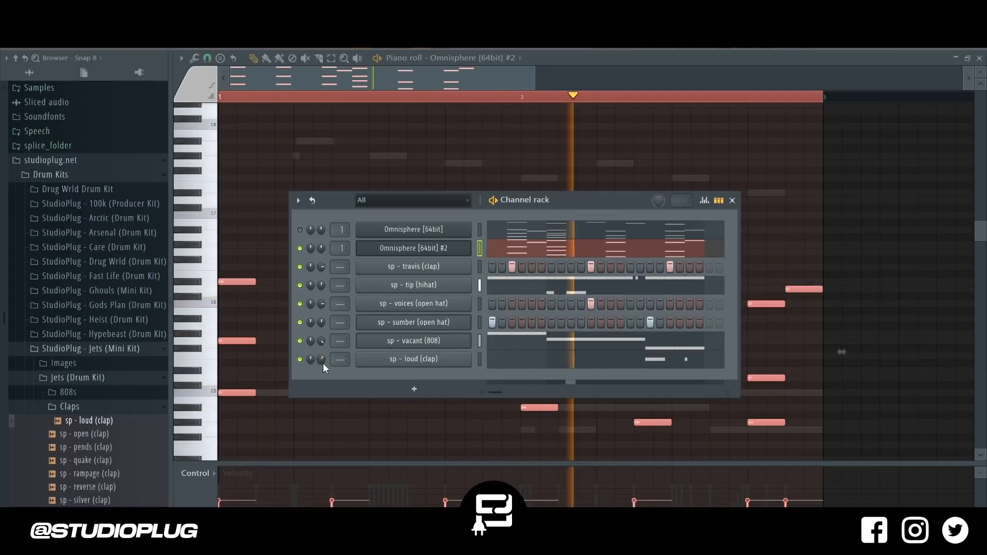
{"action": "key", "text": "space"}
Add a new Omnisphere channel and load LA Custom C7 - Cinematic from the Keyscape Library.
{"action": "left_click", "coordinate": [402, 386]}
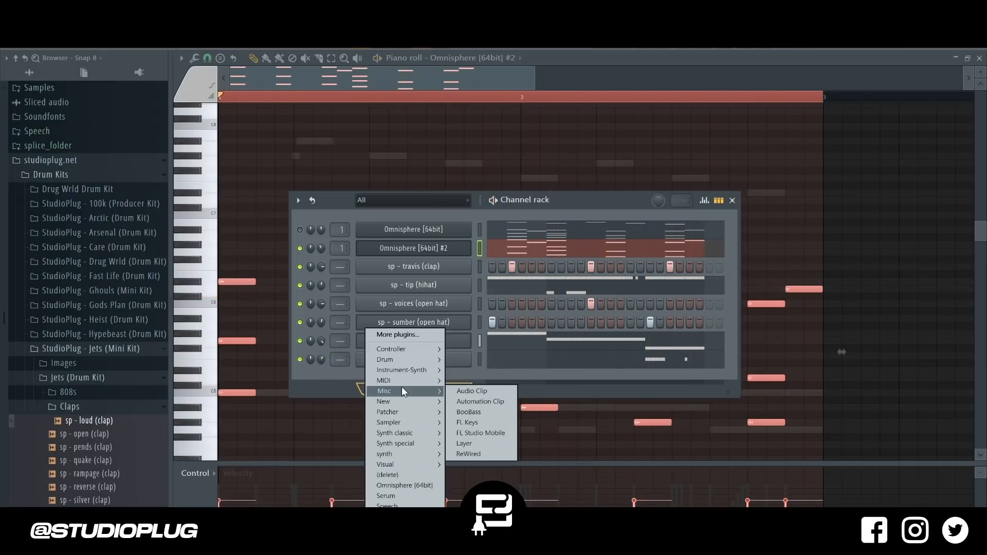
{"action": "left_click", "coordinate": [401, 485]}
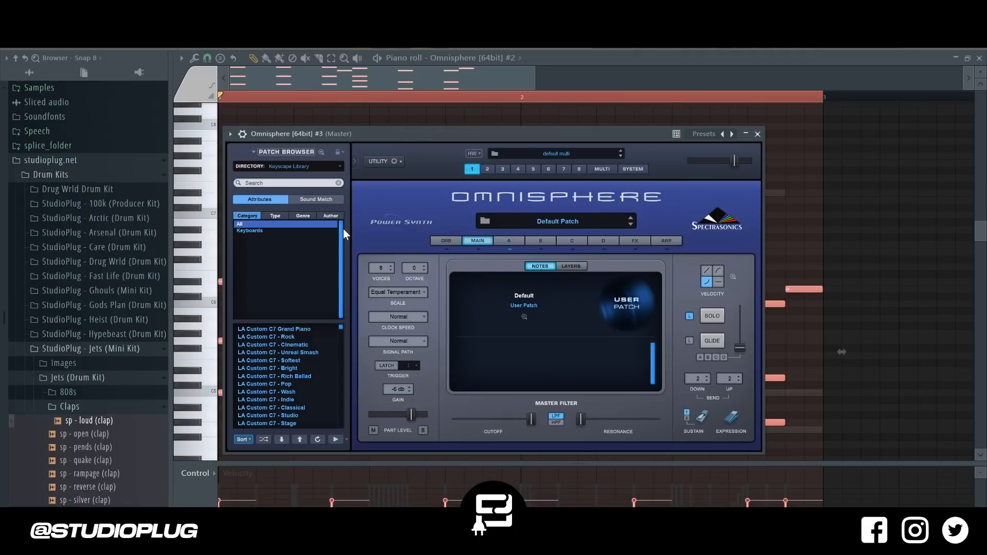
{"action": "left_click", "coordinate": [308, 345]}
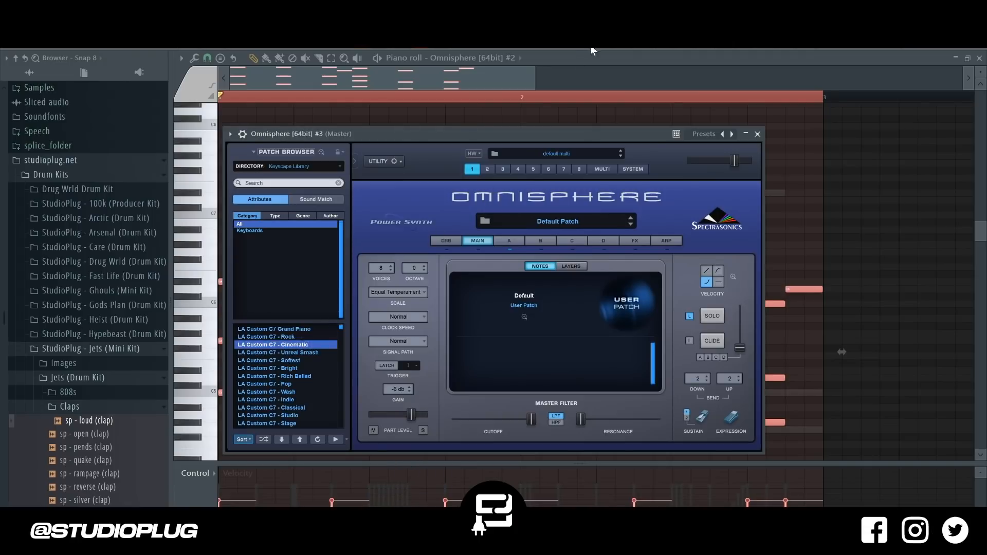
Copy the notes of Omnisphere #2 into Omnisphere #3 and open them in the piano roll.
{"action": "key", "text": "F6"}
{"action": "key", "text": "space"}
{"action": "left_click", "coordinate": [517, 388]}
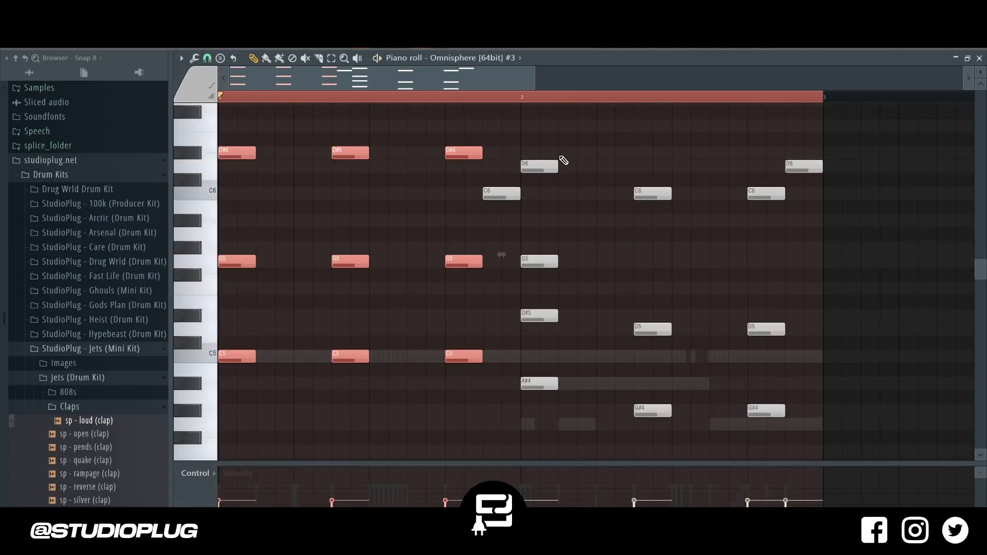
Stretch the chords of Omnisphere #3 to close the gaps between them, and slightly shorten the third and last chords.
{"action": "left_click_drag", "start_coordinate": [535, 148], "coordinate": [691, 317]}
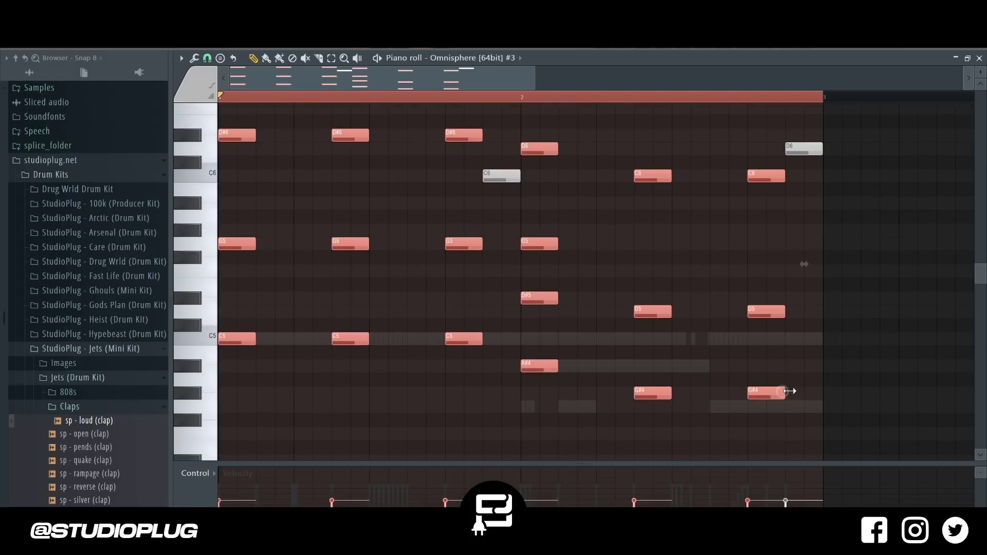
{"action": "left_click_drag", "start_coordinate": [790, 391], "coordinate": [859, 392]}
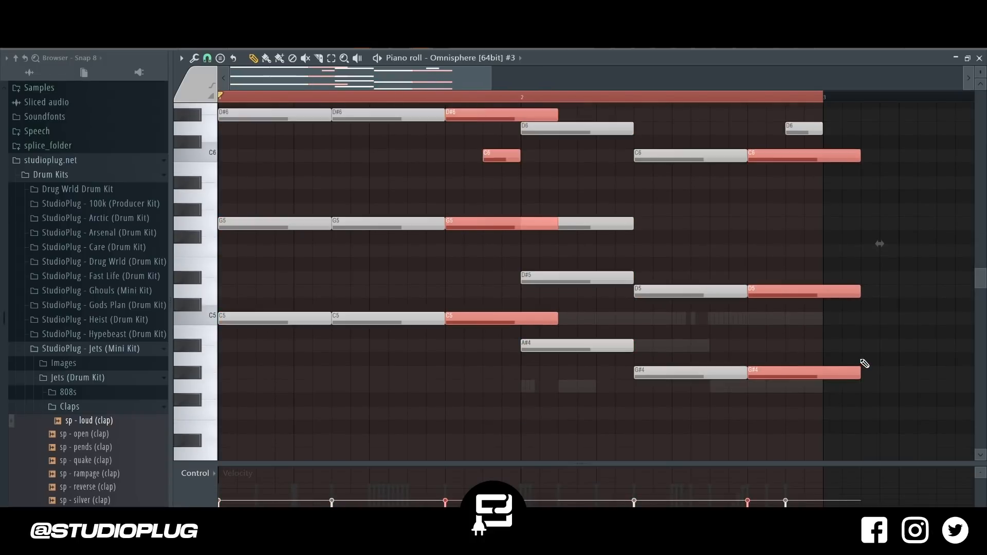
{"action": "left_click_drag", "start_coordinate": [865, 364], "coordinate": [846, 366]}
{"action": "key", "text": "space"}
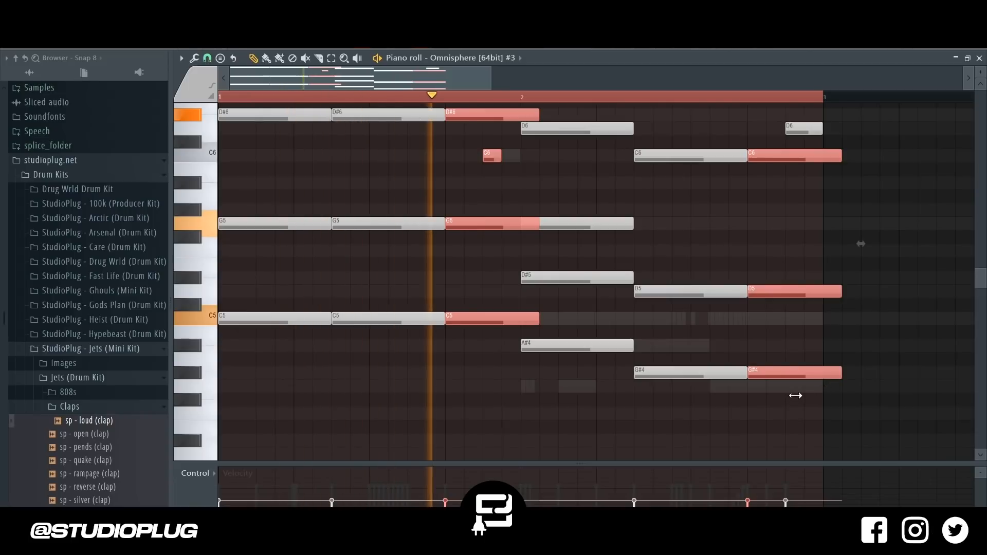
Lengthen the short C6 note of Omnisphere #3 to the end of bar 1.
{"action": "scroll", "coordinate": [643, 329], "scroll_direction": "up", "scroll_amount": 4}
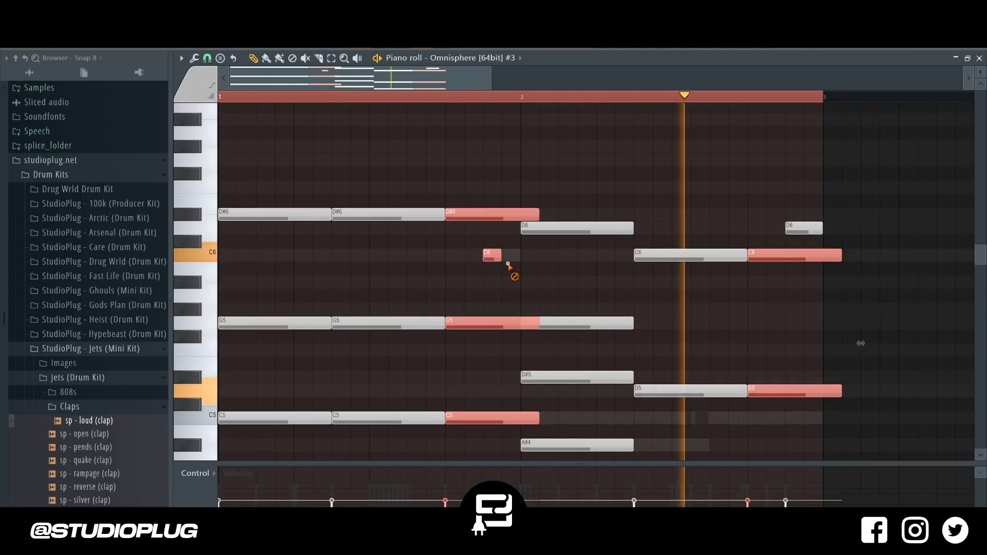
{"action": "right_click", "coordinate": [508, 264]}
{"action": "key", "text": "space"}
{"action": "left_click", "coordinate": [499, 253]}
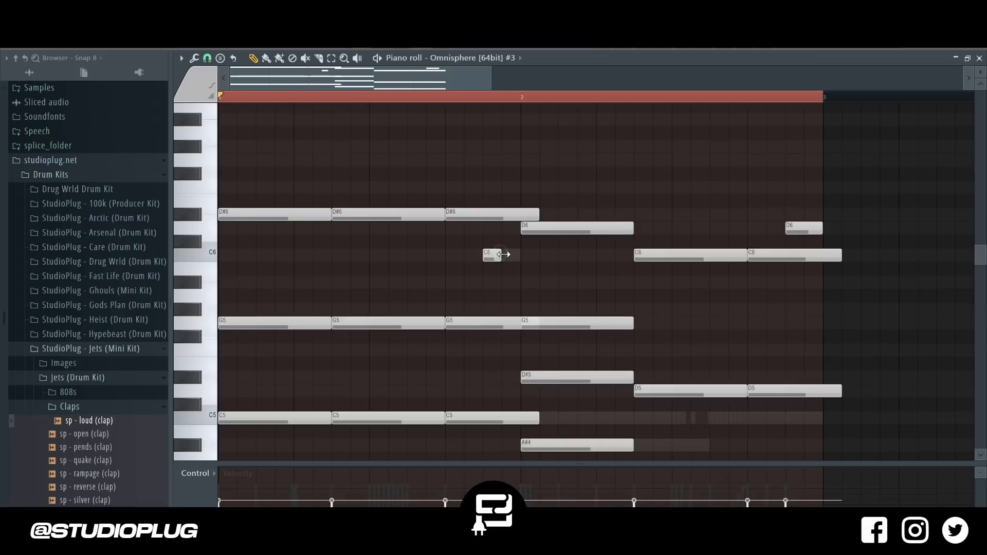
{"action": "left_click", "coordinate": [517, 255]}
{"action": "right_click", "coordinate": [528, 256]}
Trim the third and last chords of Omnisphere #3 to end at the bar lines, playing them to check.
{"action": "left_click_drag", "start_coordinate": [470, 215], "coordinate": [471, 434]}
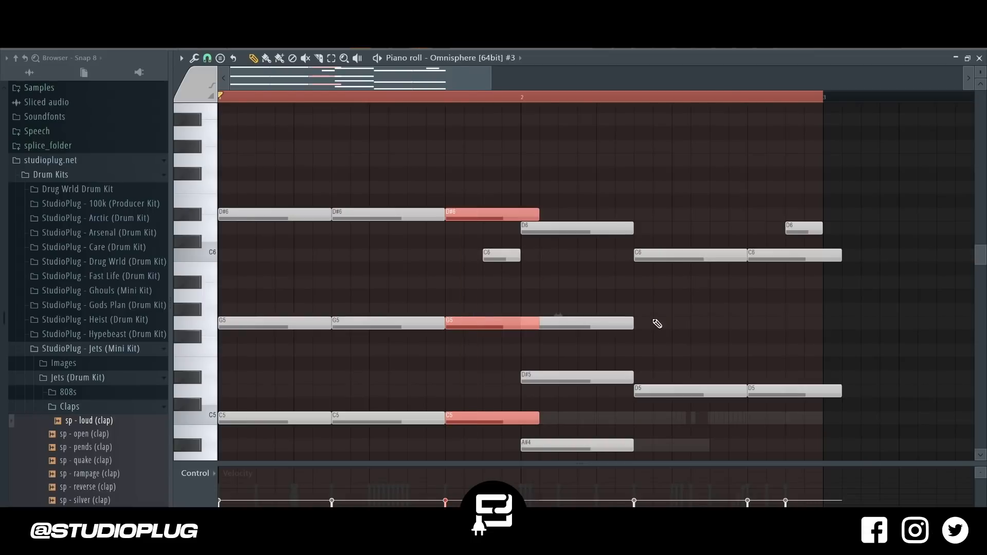
{"action": "scroll", "coordinate": [712, 232], "scroll_direction": "down", "scroll_amount": 3}
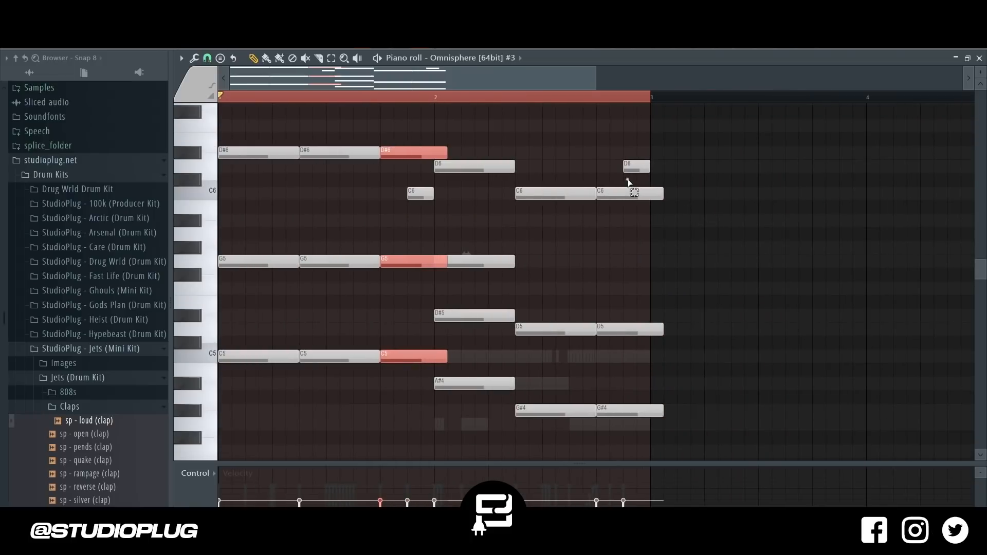
{"action": "left_click_drag", "start_coordinate": [628, 181], "coordinate": [640, 452]}
{"action": "key", "text": "space"}
{"action": "left_click_drag", "start_coordinate": [662, 403], "coordinate": [646, 407]}
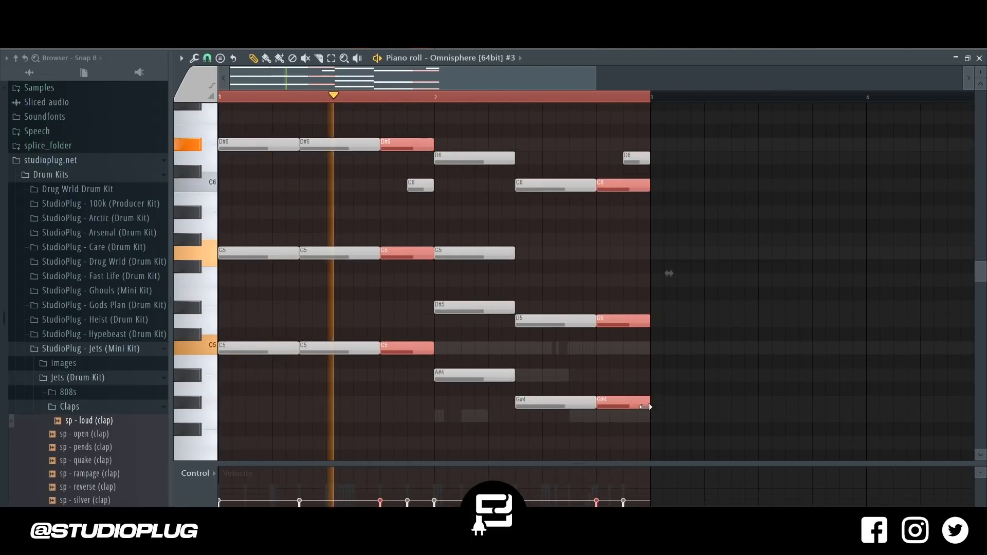
{"action": "left_click", "coordinate": [701, 375]}
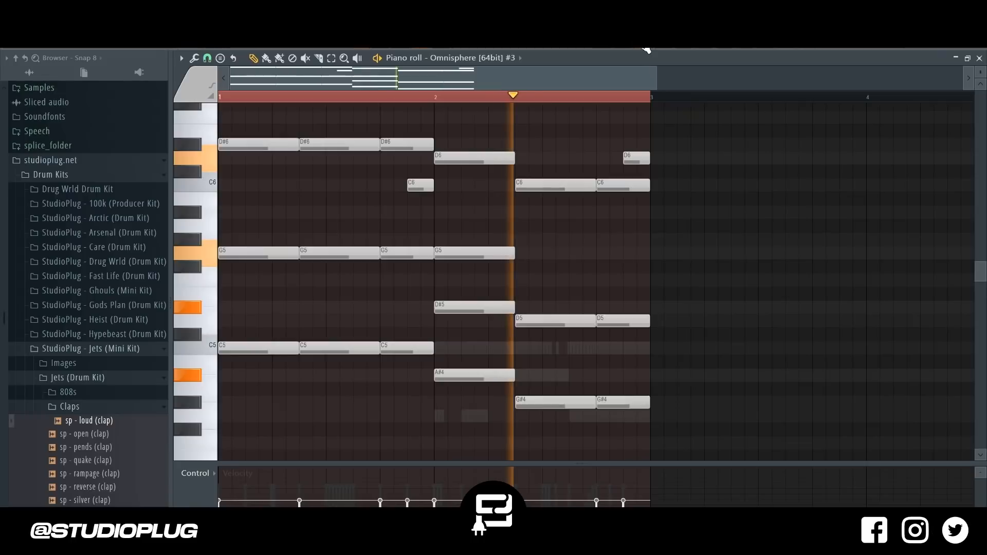
Play the pattern from the channel rack with Omnisphere #3 muted.
{"action": "key", "text": "F6"}
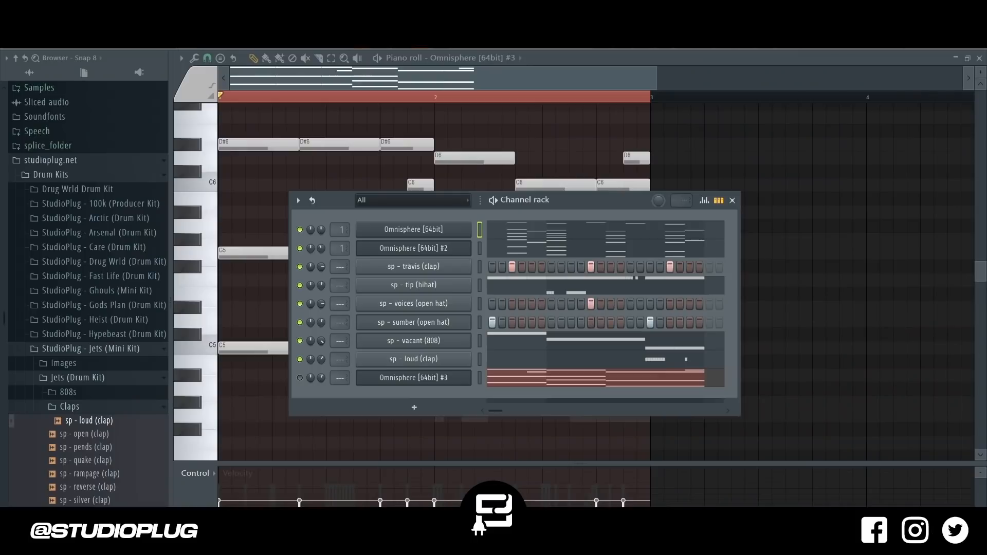
{"action": "key", "text": "space"}
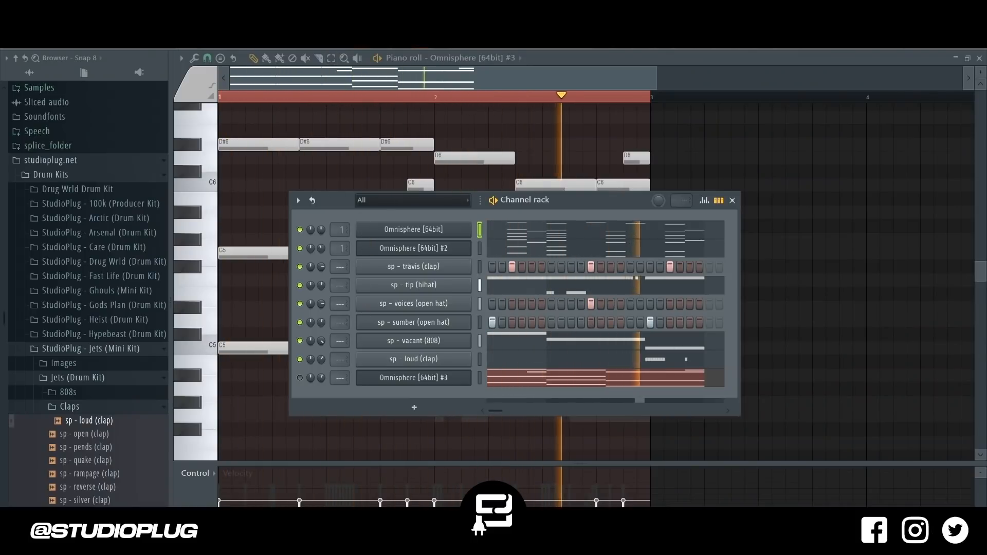
{"action": "key", "text": "space"}
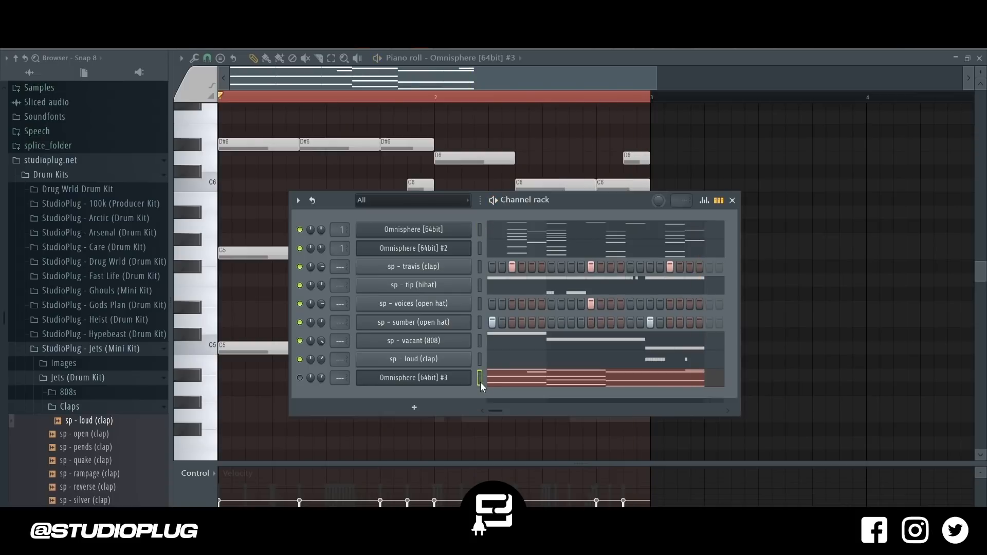
Move the Omnisphere #3 channel up to directly below Omnisphere #2.
{"action": "key", "text": "alt+Up"}
{"action": "key", "text": "alt+Up"}
{"action": "key", "text": "alt+Up"}
{"action": "key", "text": "alt+Up"}
{"action": "key", "text": "alt+Up"}
{"action": "key", "text": "alt+Up"}
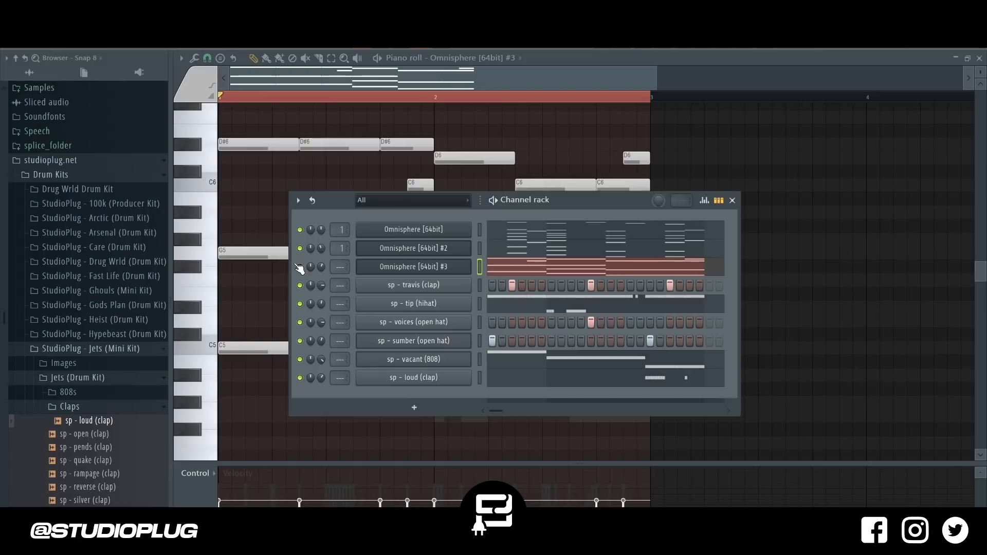
Solo and play the Omnisphere channels, and rename the three from first to last as Bell, Pluck and Piano.
{"action": "right_click", "coordinate": [299, 231]}
{"action": "key", "text": "space"}
{"action": "key", "text": "space"}
{"action": "right_click", "coordinate": [399, 235]}
{"action": "type", "text": "rBell"}
{"action": "key", "text": "Return"}
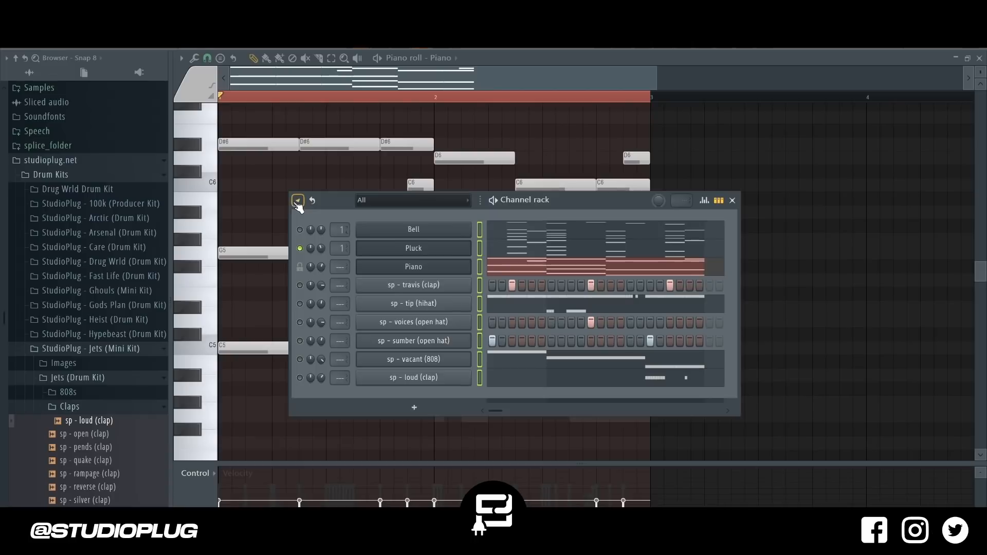
Link the nine channels, coloured in a blue-to-purple gradient, to mixer inserts 1 to 9 and pull all nine faders down.
{"action": "left_click", "coordinate": [298, 201]}
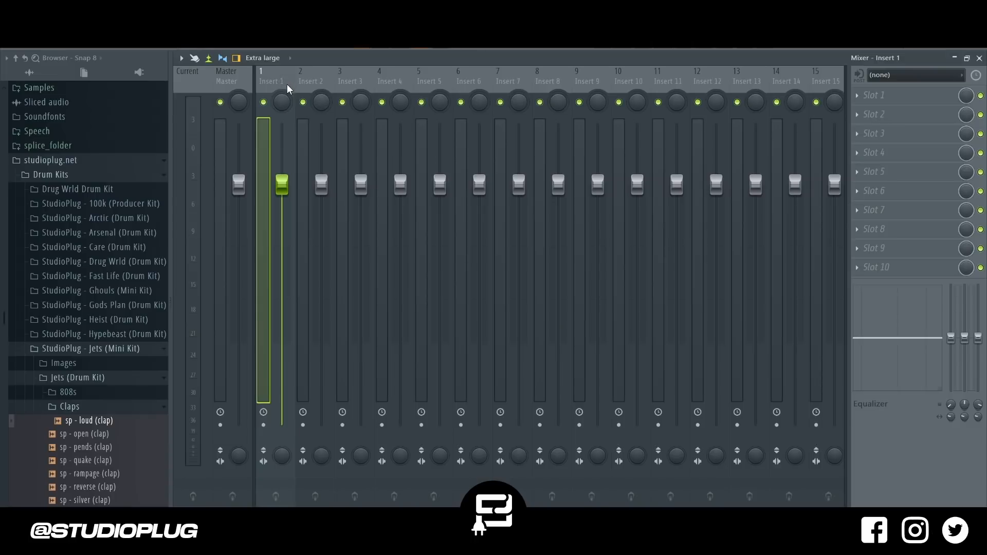
{"action": "key", "text": "ctrl+l"}
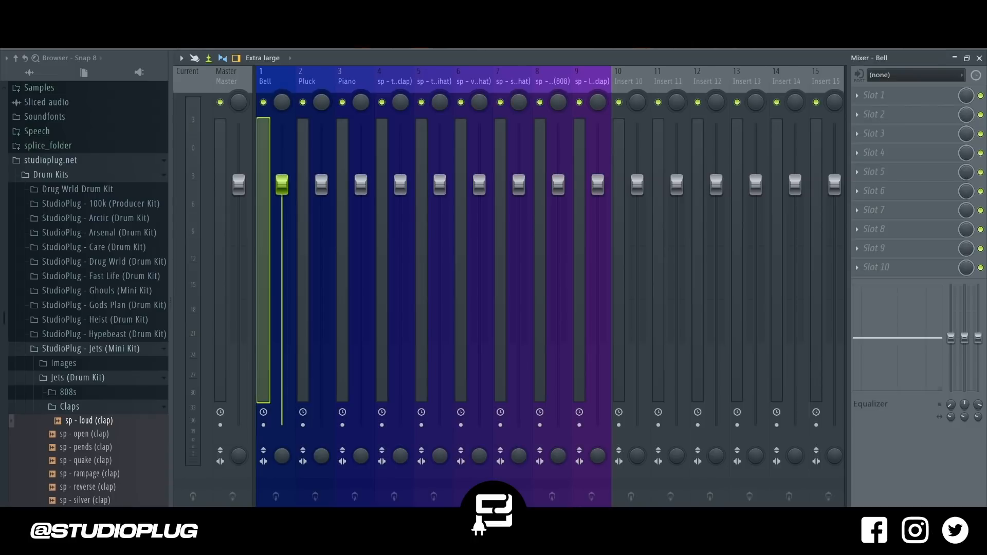
{"action": "left_click", "coordinate": [587, 77], "text": "shift"}
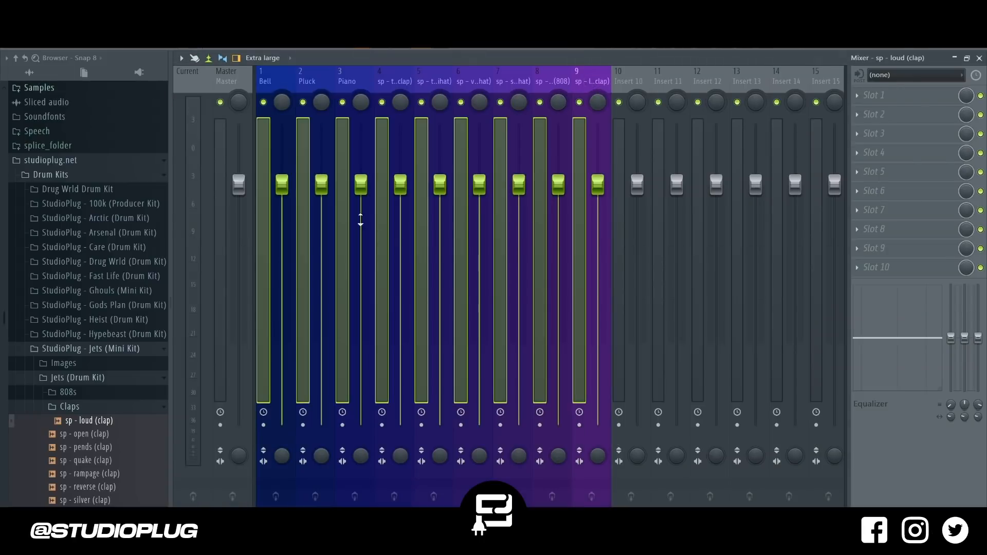
{"action": "left_click_drag", "start_coordinate": [366, 191], "coordinate": [366, 419]}
Set the Bell fader to -14.6 dB and equalize the insert with -18.0 dB at 218 Hz and +1.8 dB at 1.5 kHz.
{"action": "left_click", "coordinate": [282, 414]}
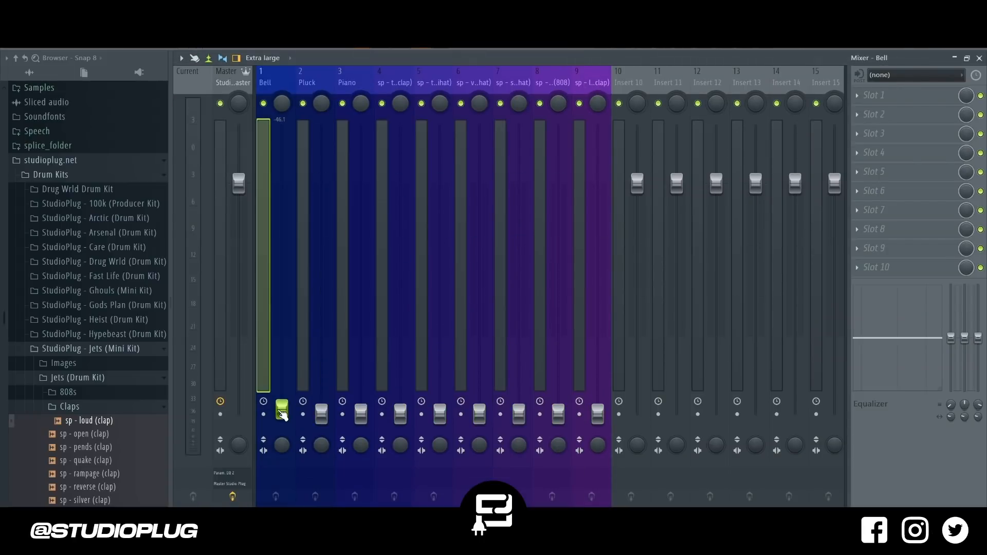
{"action": "left_click_drag", "start_coordinate": [281, 410], "coordinate": [282, 394]}
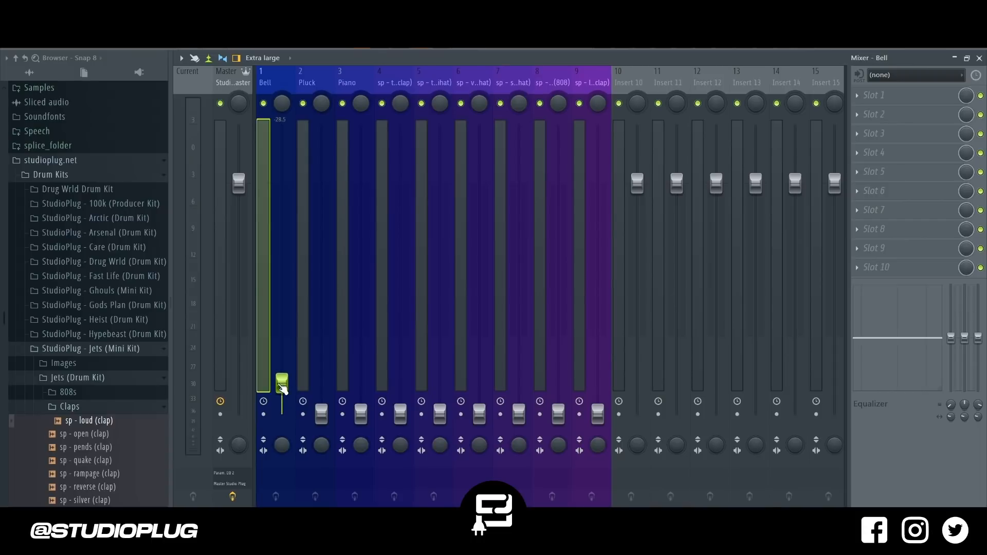
{"action": "key", "text": "F6"}
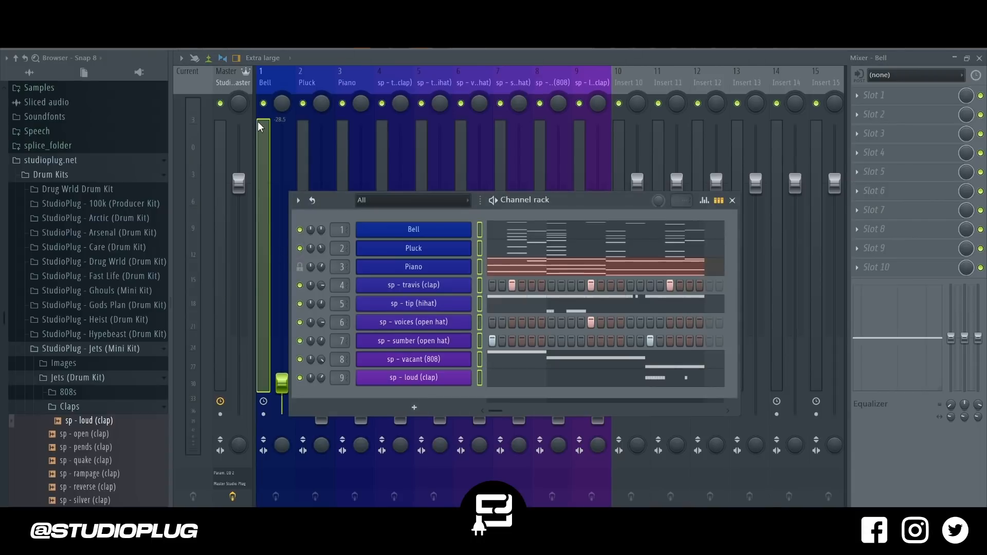
{"action": "key", "text": "F6"}
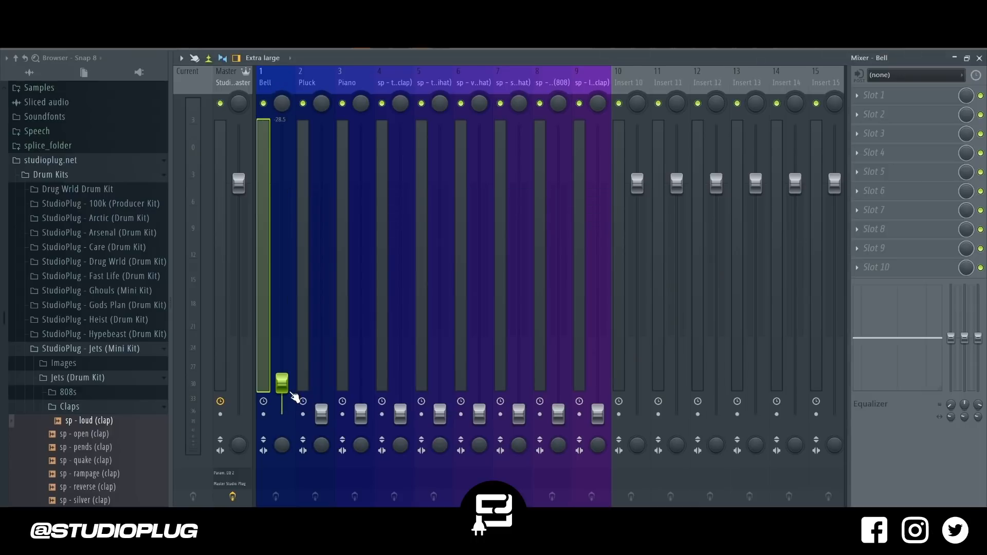
{"action": "left_click_drag", "start_coordinate": [281, 383], "coordinate": [281, 324]}
{"action": "left_click_drag", "start_coordinate": [951, 337], "coordinate": [950, 399]}
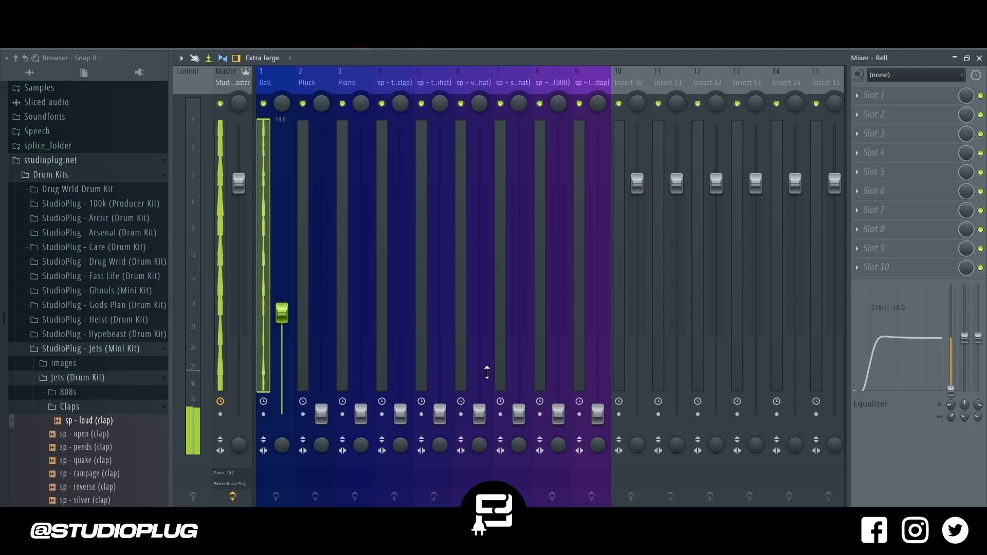
{"action": "left_click_drag", "start_coordinate": [965, 337], "coordinate": [965, 332]}
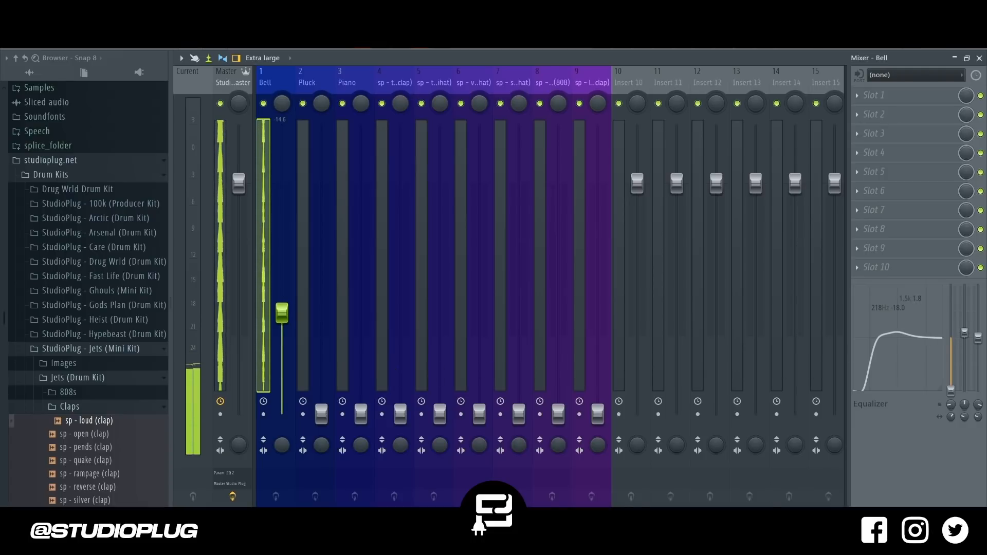
Set the Pluck fader to -15.5 dB and the sp - travis (clap) fader to -15.2 dB, keeping the Piano fader down.
{"action": "left_click_drag", "start_coordinate": [321, 413], "coordinate": [321, 335]}
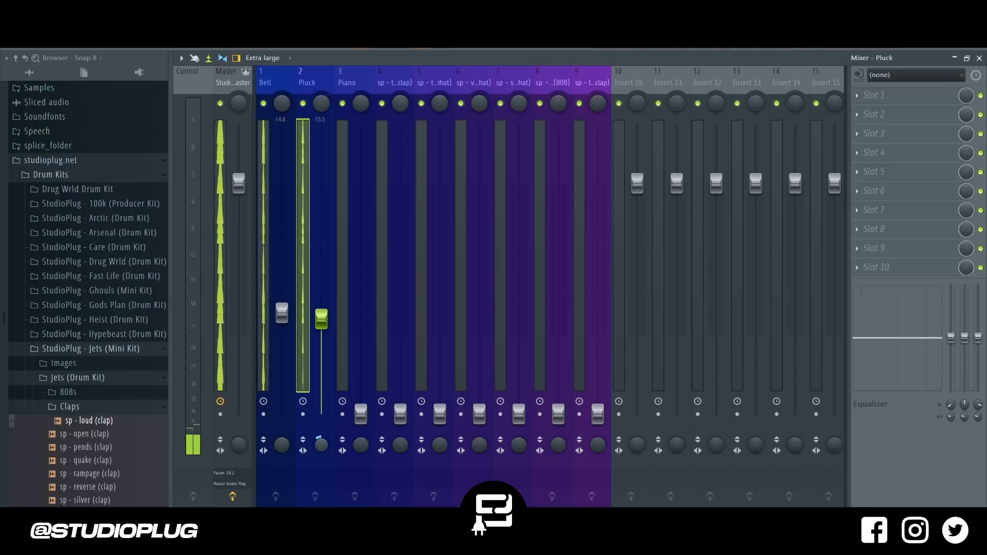
{"action": "left_click_drag", "start_coordinate": [361, 413], "coordinate": [361, 348]}
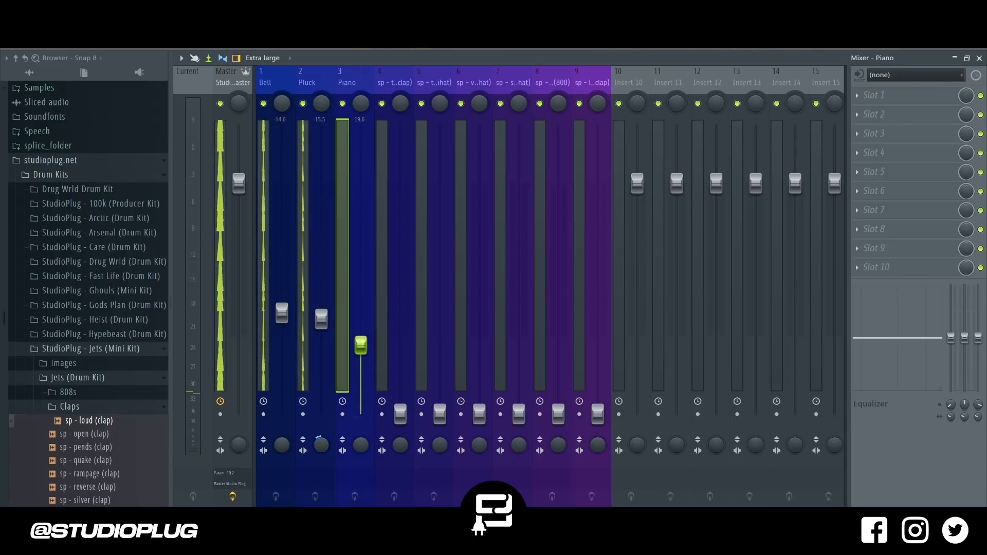
{"action": "left_click_drag", "start_coordinate": [368, 353], "coordinate": [410, 319]}
Set the faders of sp - tip (hihat) to -14.8 dB, sp - voices (open hat) to -15.9 dB and sp - sumber (open hat) to -15.8 dB.
{"action": "left_click_drag", "start_coordinate": [440, 414], "coordinate": [449, 316]}
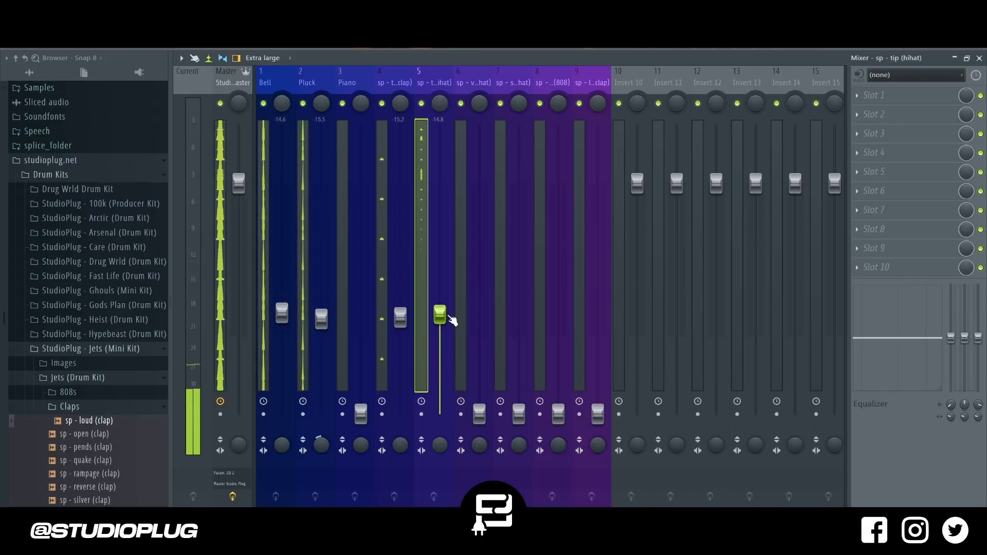
{"action": "left_click_drag", "start_coordinate": [475, 391], "coordinate": [480, 324]}
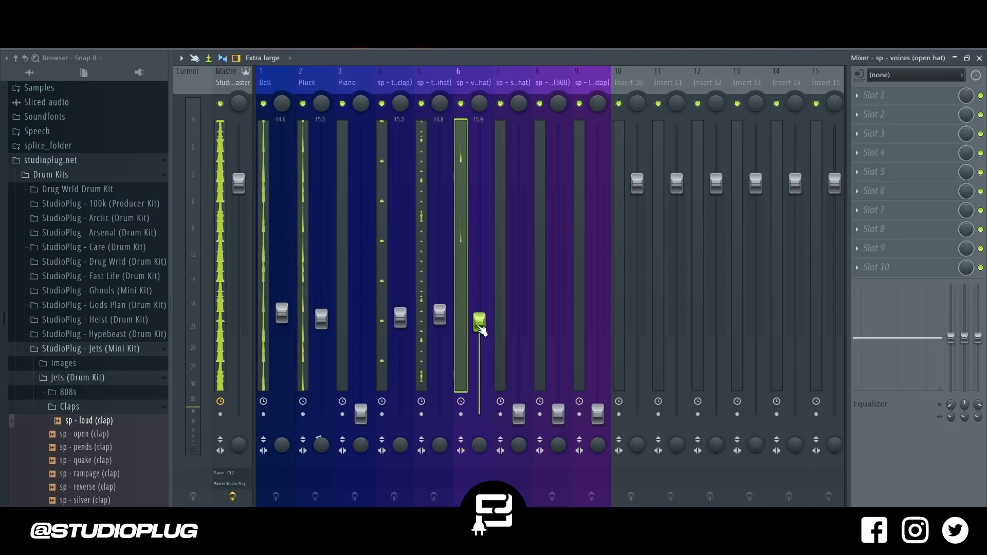
{"action": "left_click_drag", "start_coordinate": [523, 415], "coordinate": [532, 319]}
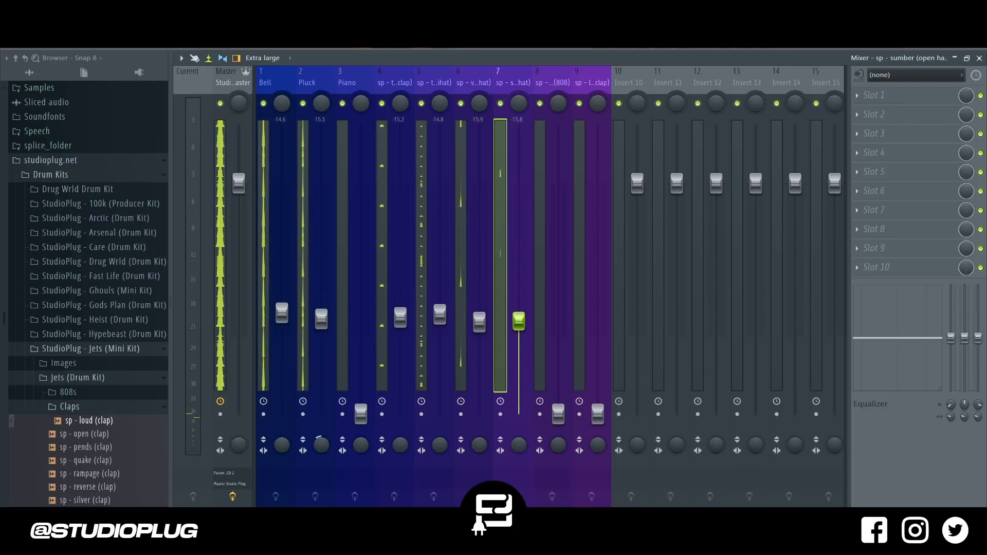
Set the sp - vacant (808) fader to -18.2 dB and the sp - loud (clap) fader to -14.5 dB.
{"action": "left_click", "coordinate": [558, 415]}
{"action": "left_click_drag", "start_coordinate": [558, 415], "coordinate": [568, 342]}
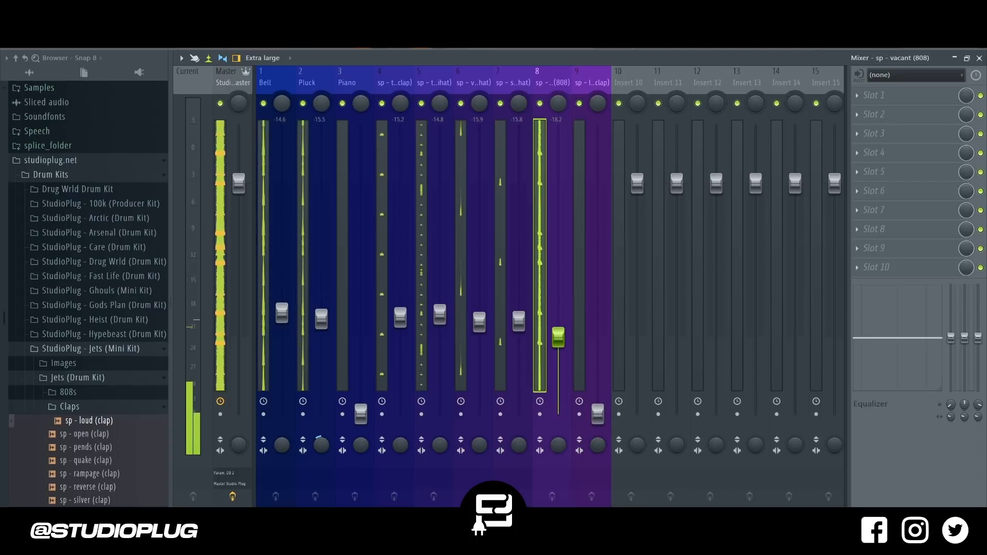
{"action": "left_click_drag", "start_coordinate": [598, 414], "coordinate": [598, 406]}
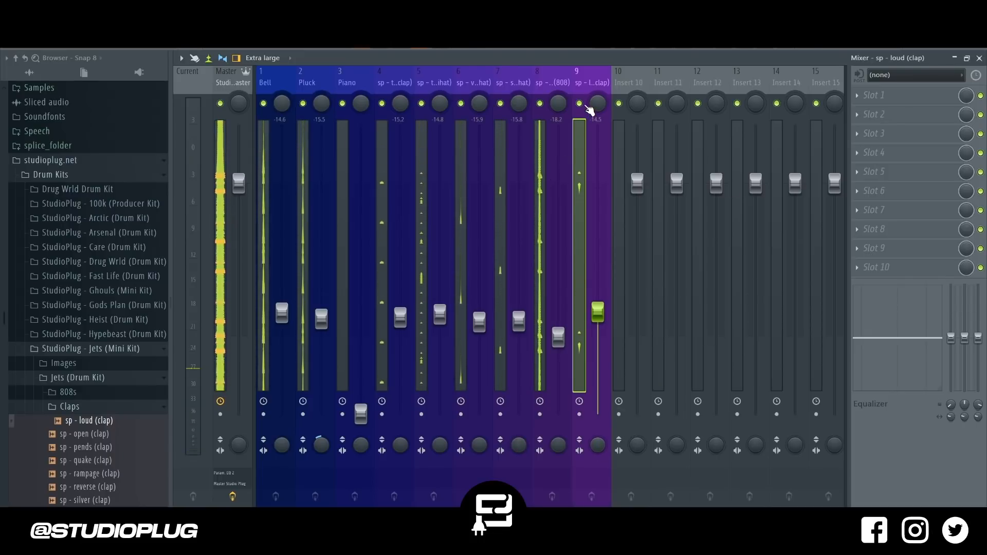
Load Fruity Stereo Shaper on the soloed sp - loud (clap) insert and adjust its delay while the clap plays.
{"action": "left_click", "coordinate": [875, 98]}
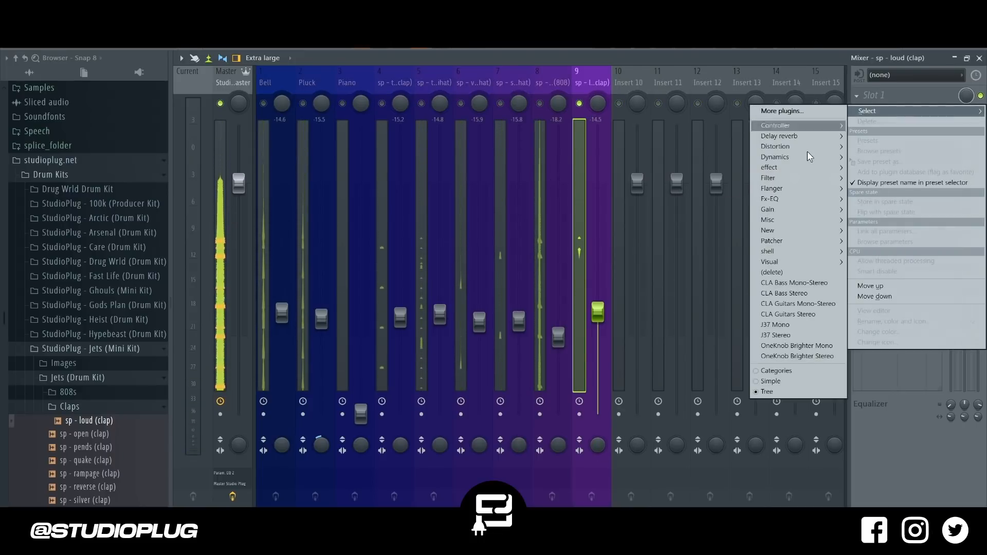
{"action": "mouse_move", "coordinate": [809, 149]}
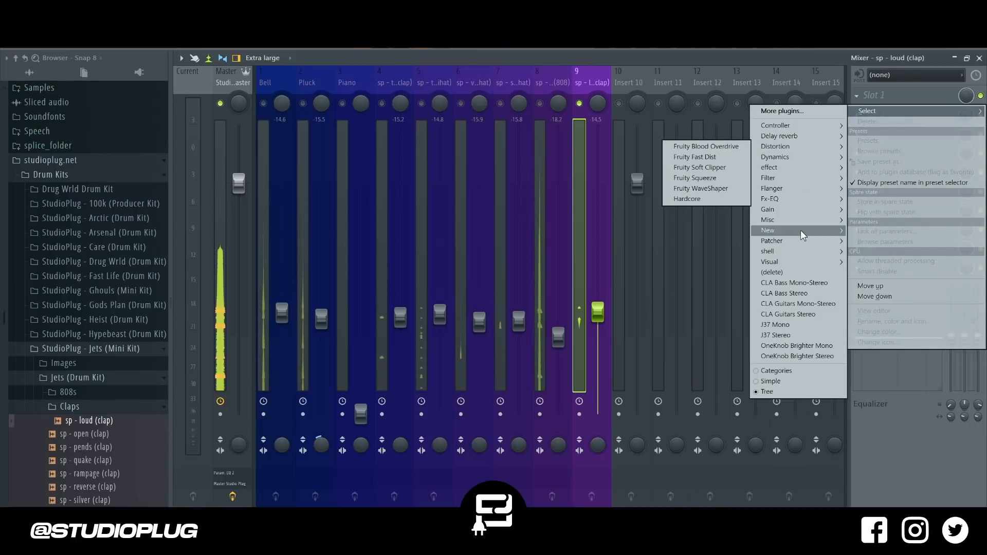
{"action": "mouse_move", "coordinate": [803, 220]}
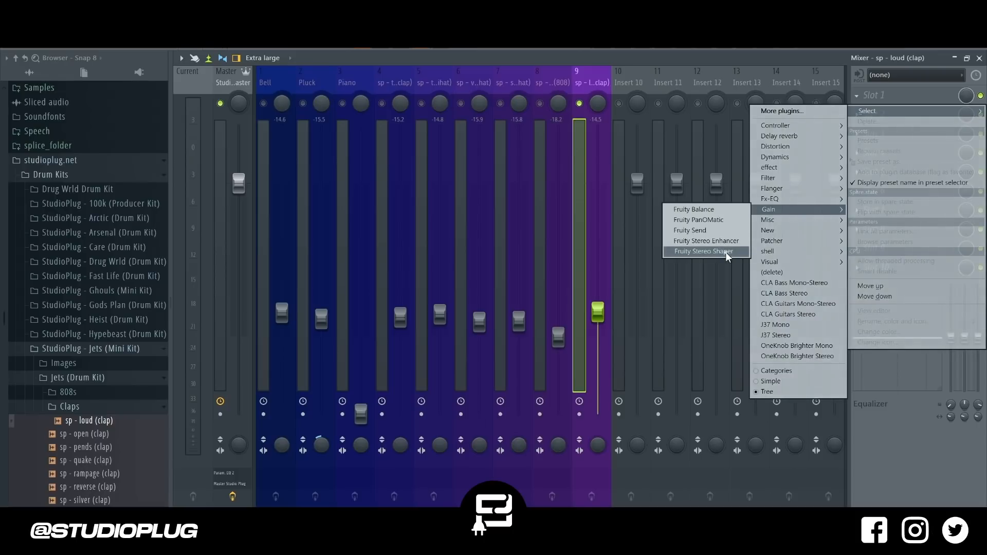
{"action": "left_click", "coordinate": [726, 252]}
{"action": "key", "text": "F6"}
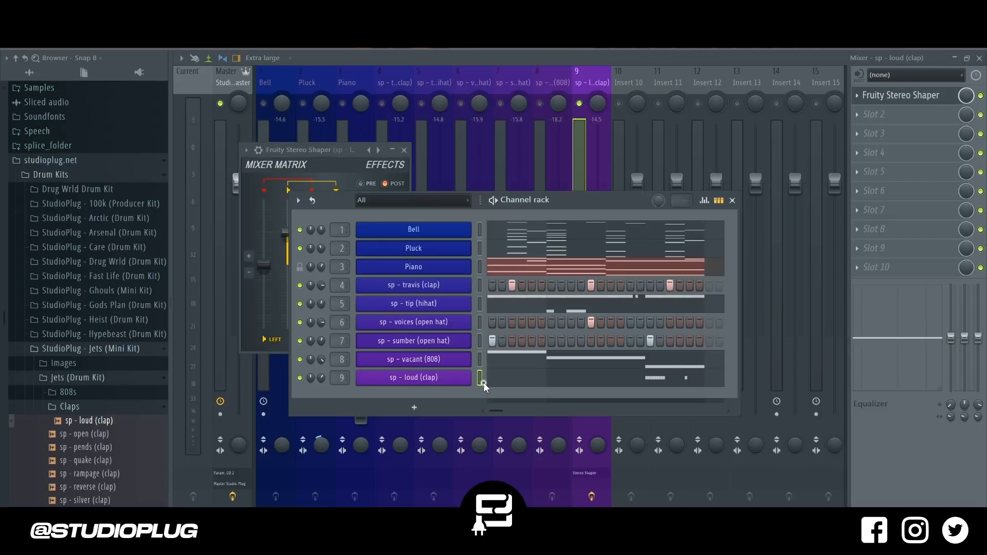
{"action": "left_click", "coordinate": [301, 150]}
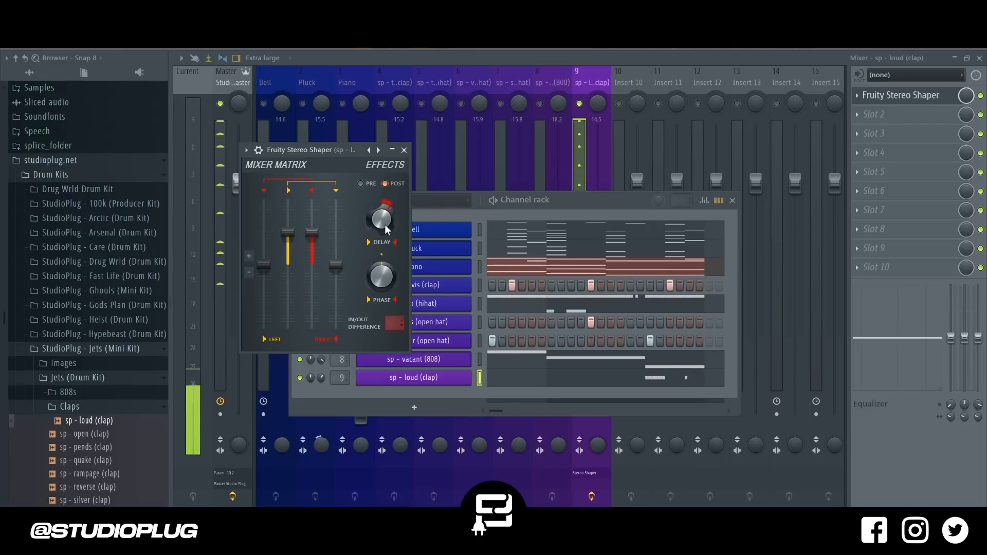
{"action": "left_click", "coordinate": [651, 43]}
{"action": "left_click", "coordinate": [651, 43]}
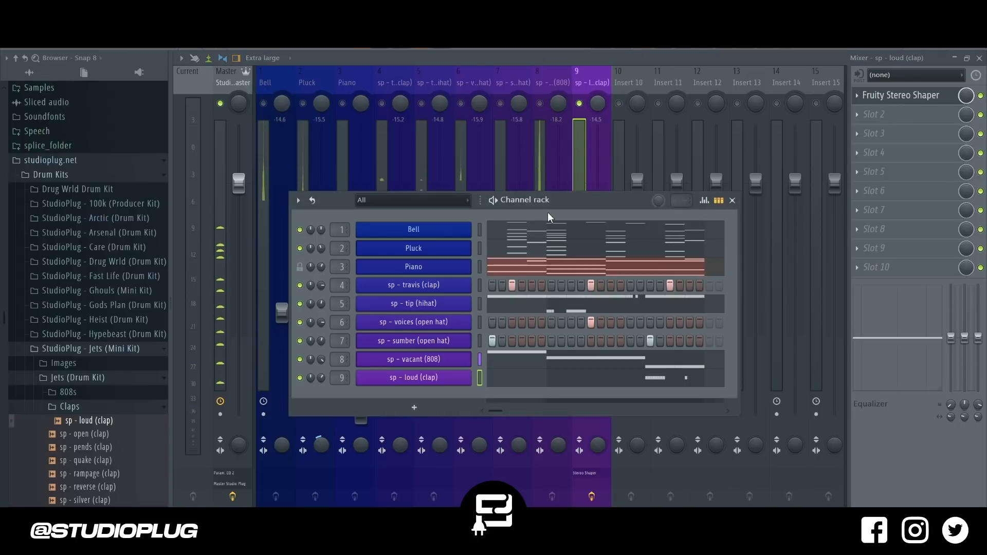
Unsolo the sp - loud (clap) insert and lower its fader to -16.6 dB.
{"action": "right_click", "coordinate": [580, 104]}
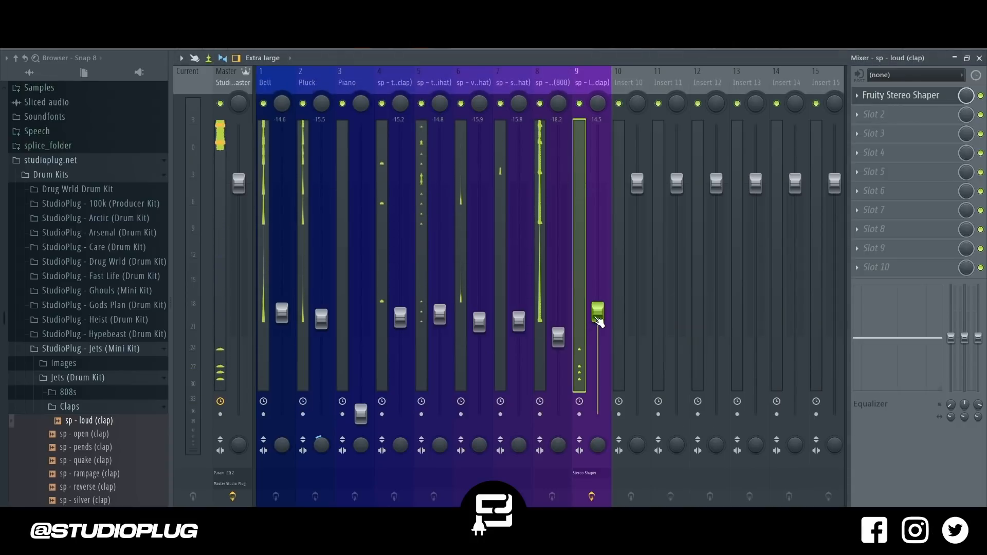
{"action": "left_click_drag", "start_coordinate": [594, 314], "coordinate": [596, 317]}
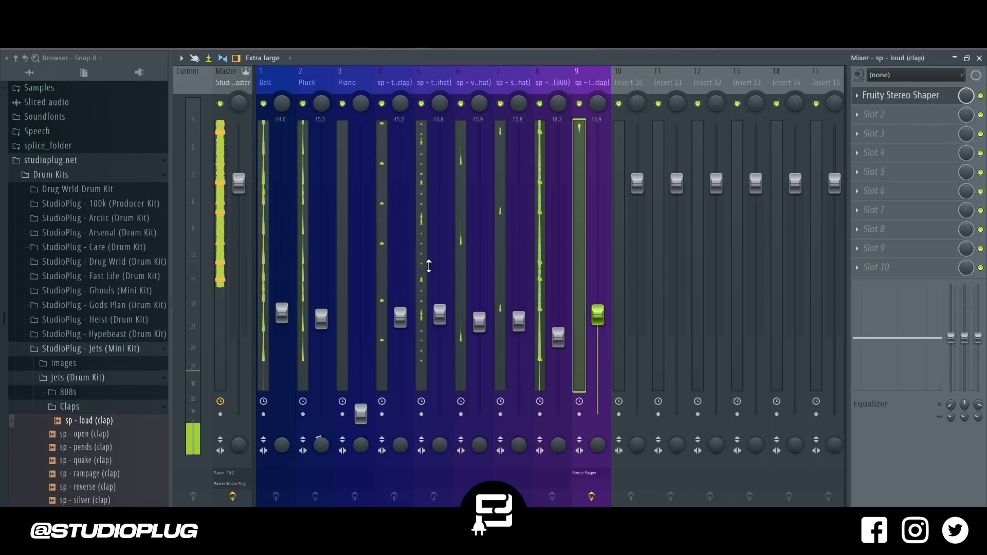
{"action": "left_click_drag", "start_coordinate": [598, 315], "coordinate": [599, 332]}
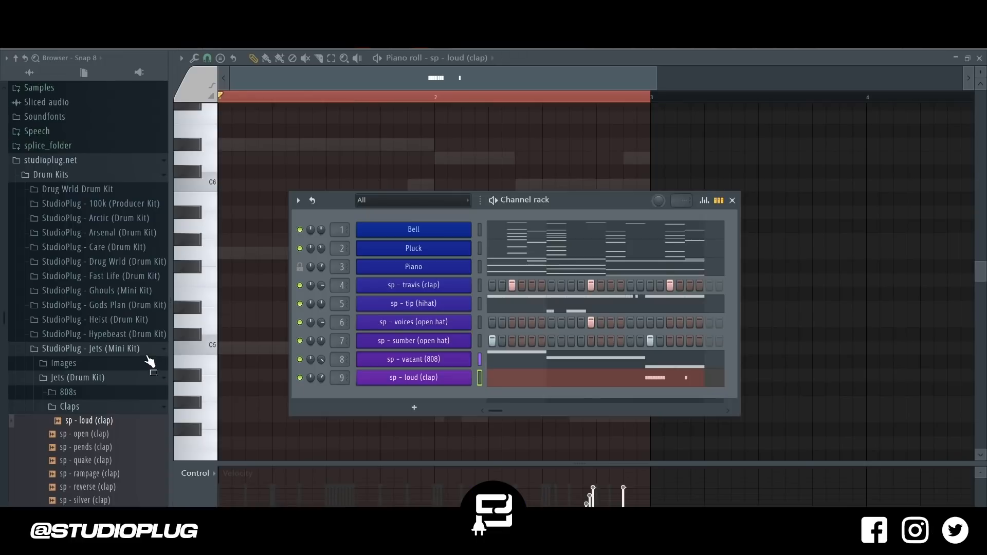
Preview Kick (3) from the StudioPlug - Gods Plan drum kit and add it to the channel rack below sp - vacant (808).
{"action": "left_click", "coordinate": [147, 349]}
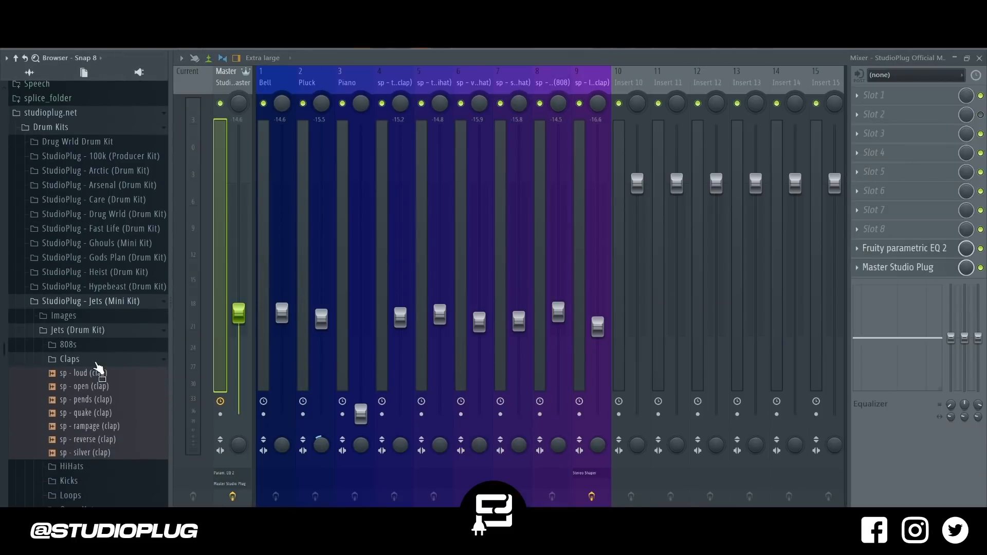
{"action": "left_click", "coordinate": [96, 363]}
{"action": "left_click", "coordinate": [103, 370]}
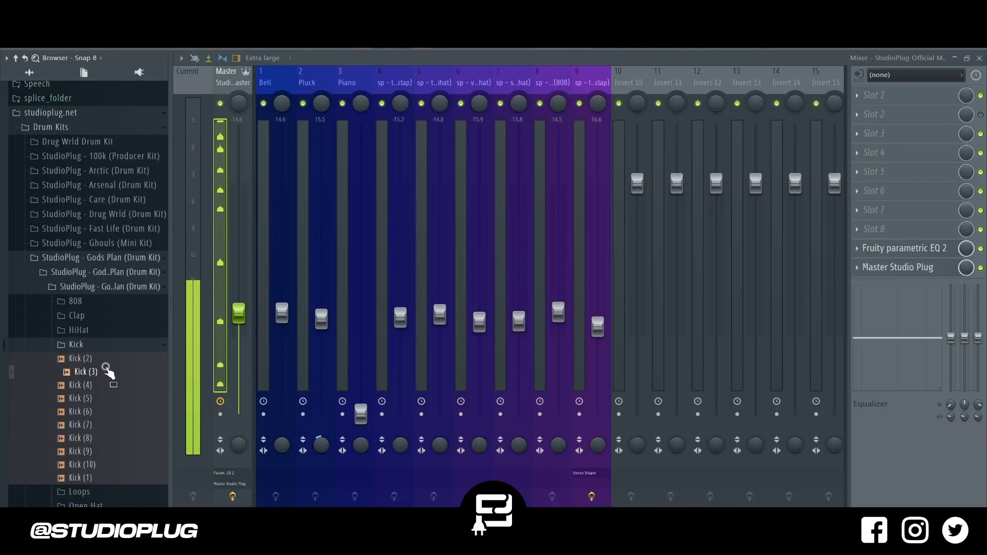
{"action": "key", "text": "F6"}
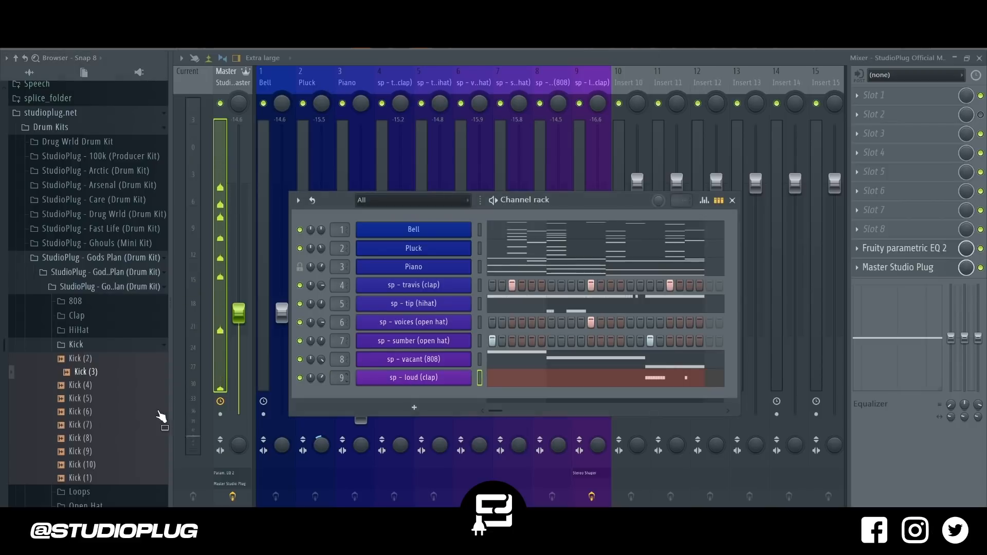
{"action": "left_click_drag", "start_coordinate": [120, 384], "coordinate": [397, 412]}
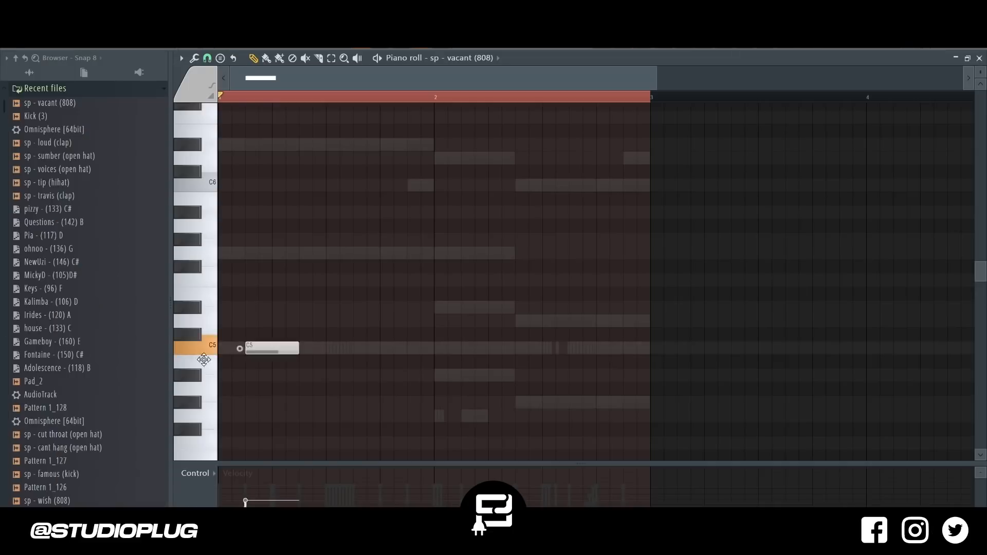
Redraw the sp - vacant (808) bassline with two C5 notes in bar 1, then A#4 and two G#4 notes in bar 2, ending at the bar line.
{"action": "left_click_drag", "start_coordinate": [228, 351], "coordinate": [228, 343]}
{"action": "key", "text": "space"}
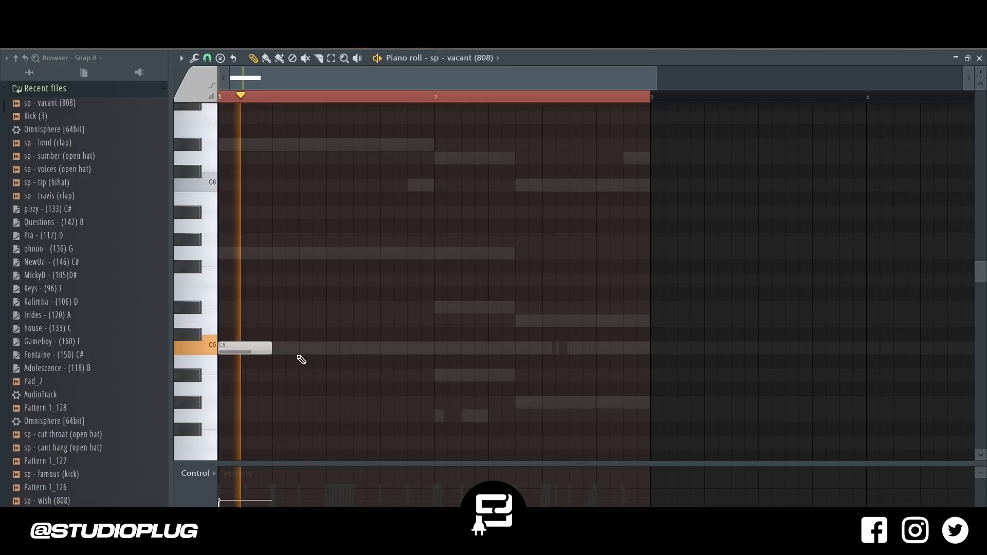
{"action": "left_click", "coordinate": [300, 348]}
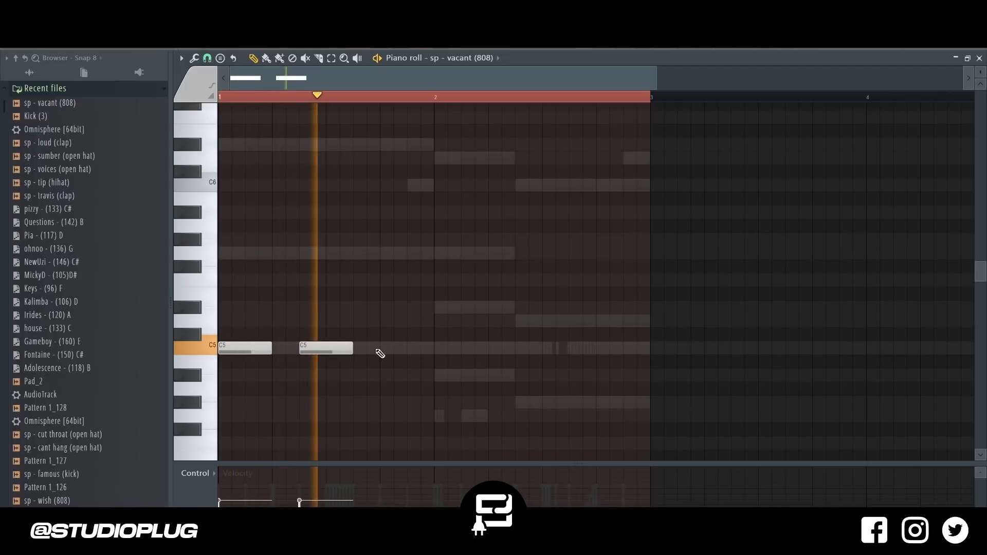
{"action": "left_click", "coordinate": [446, 376]}
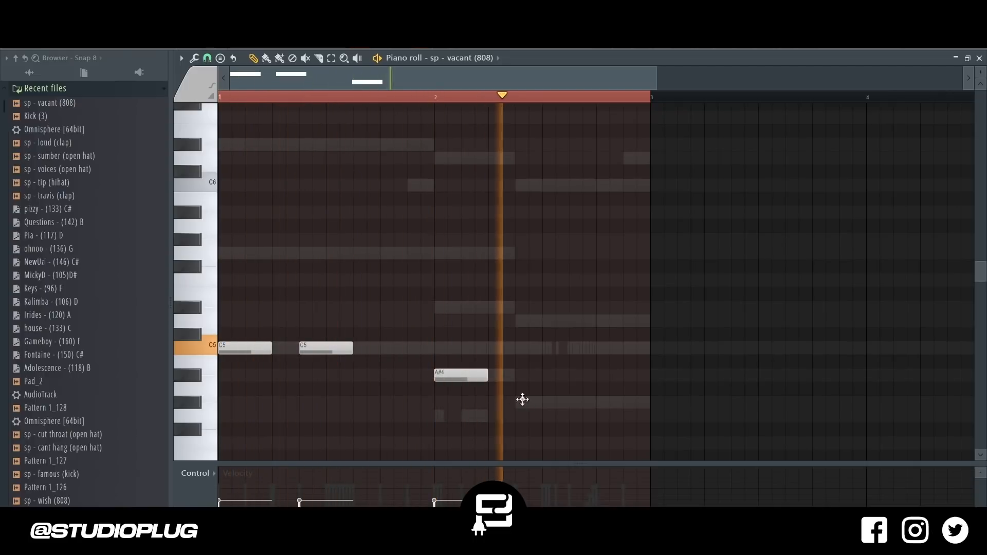
{"action": "left_click", "coordinate": [539, 403]}
{"action": "left_click_drag", "start_coordinate": [546, 407], "coordinate": [532, 408]}
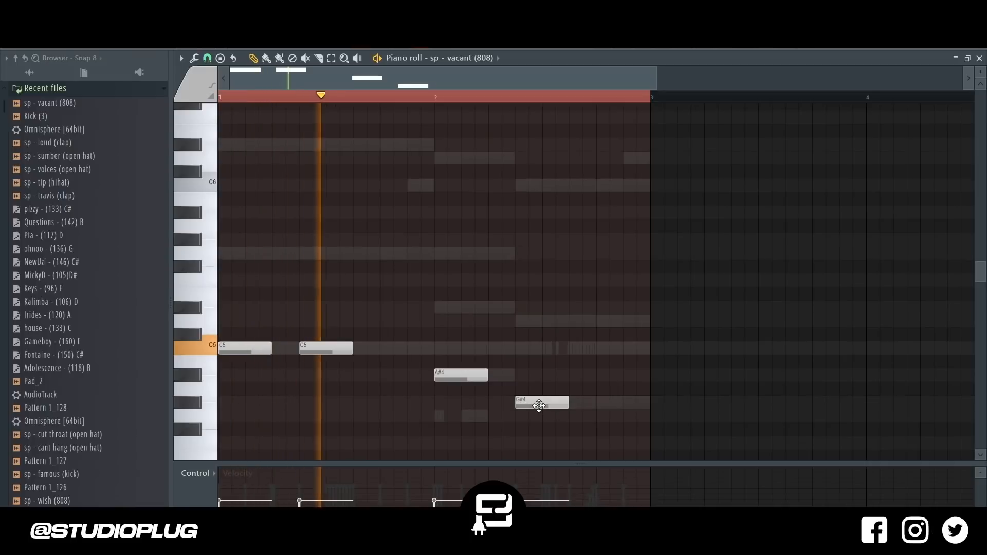
{"action": "left_click", "coordinate": [615, 405]}
{"action": "key", "text": "space"}
{"action": "left_click_drag", "start_coordinate": [660, 404], "coordinate": [647, 404]}
Paste the sp - vacant (808) notes into the Kick (3) channel and open its piano roll.
{"action": "key", "text": "F6"}
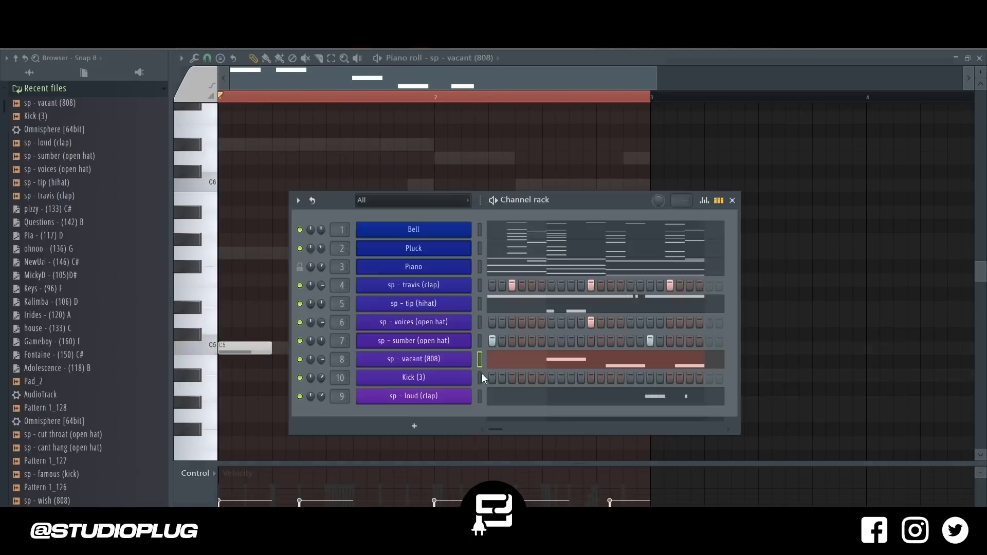
{"action": "key", "text": "ctrl+v"}
{"action": "left_click", "coordinate": [506, 378]}
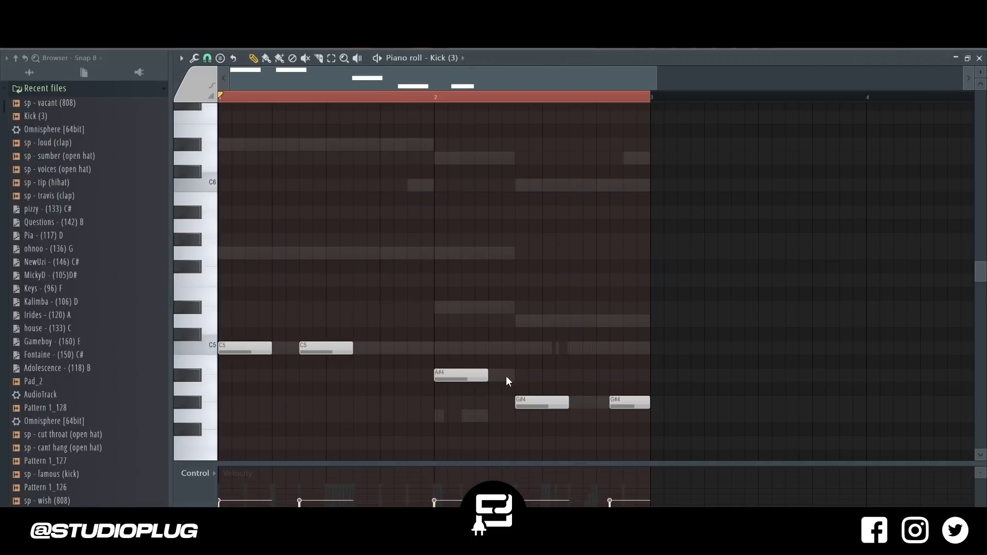
Set all Kick (3) notes to C5 and raise the kick's mixer insert 10 fader to 2.0 dB.
{"action": "key", "text": "alt+l"}
{"action": "left_click", "coordinate": [620, 370]}
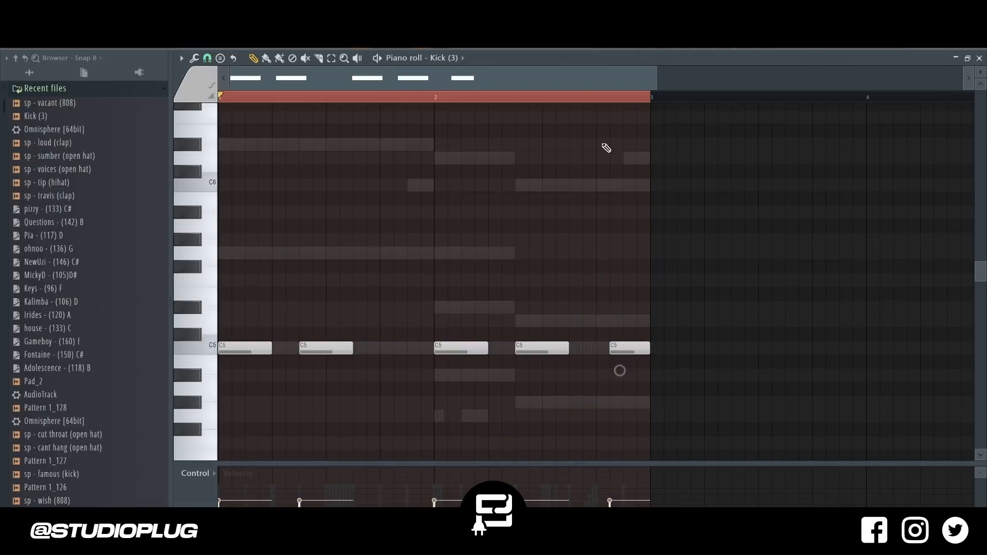
{"action": "key", "text": "F6"}
{"action": "key", "text": "F9"}
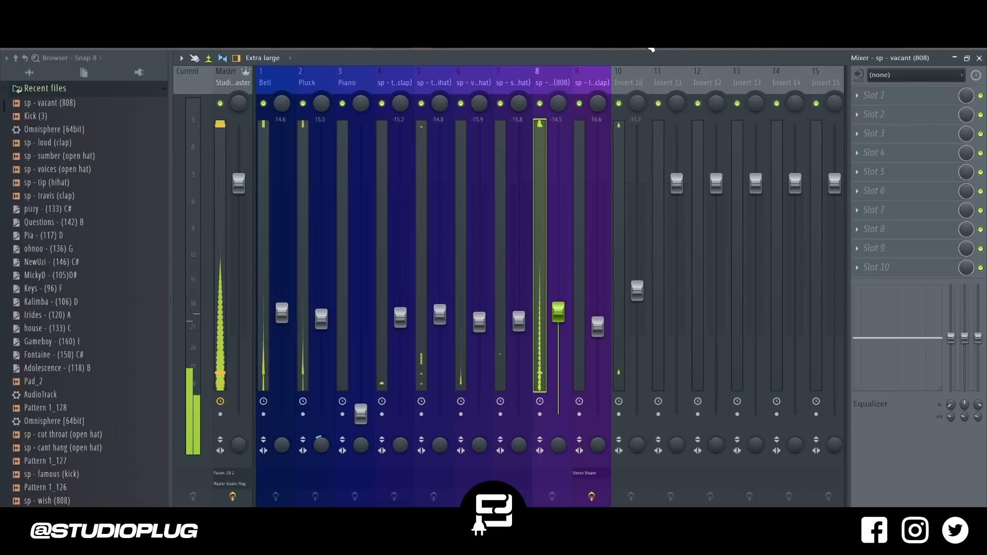
{"action": "left_click_drag", "start_coordinate": [637, 291], "coordinate": [637, 162]}
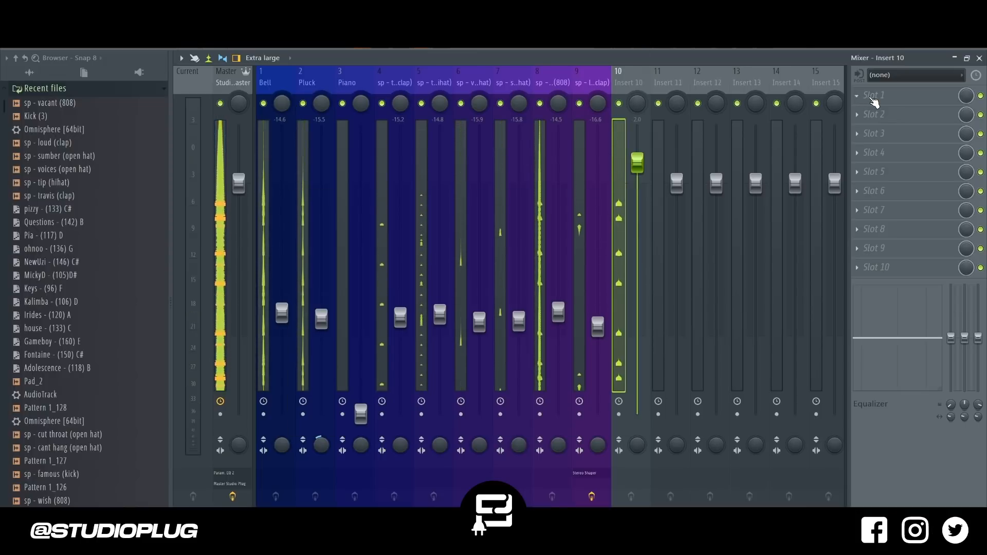
Load Fruity peak controller into the first effect slot of mixer insert 10.
{"action": "left_click", "coordinate": [869, 97]}
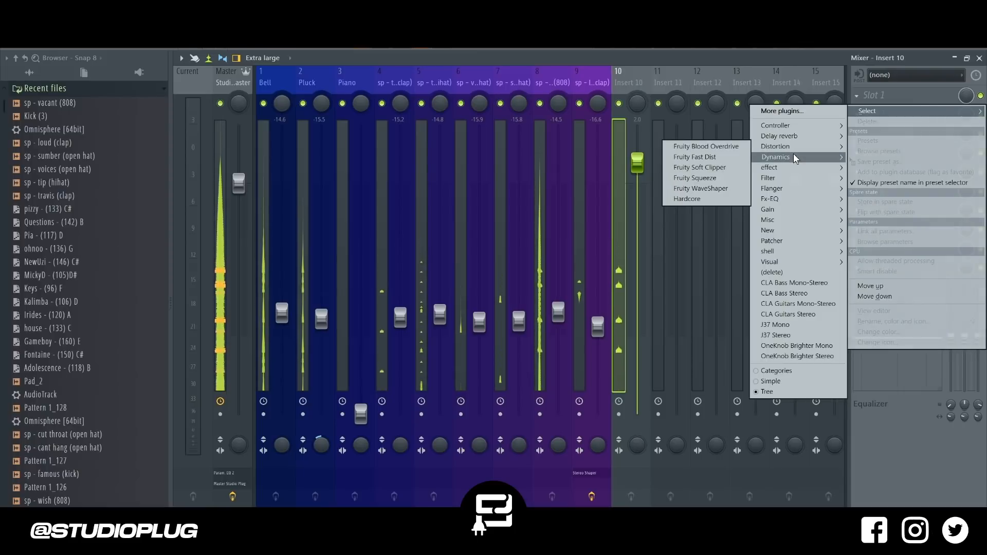
{"action": "mouse_move", "coordinate": [794, 153]}
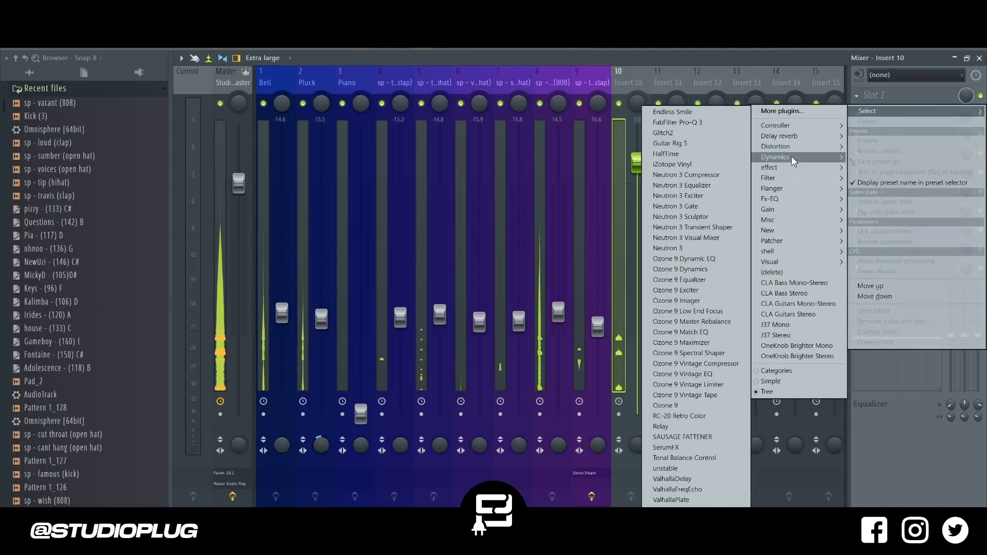
{"action": "mouse_move", "coordinate": [776, 125]}
{"action": "left_click", "coordinate": [702, 146]}
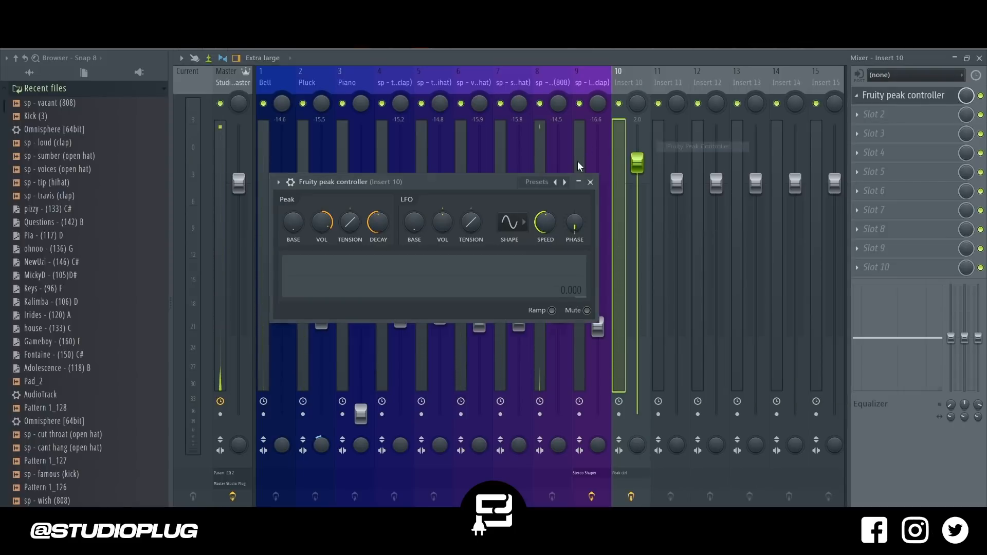
{"action": "left_click", "coordinate": [549, 98]}
{"action": "right_click", "coordinate": [572, 321]}
{"action": "left_click", "coordinate": [586, 276]}
{"action": "left_click", "coordinate": [622, 85]}
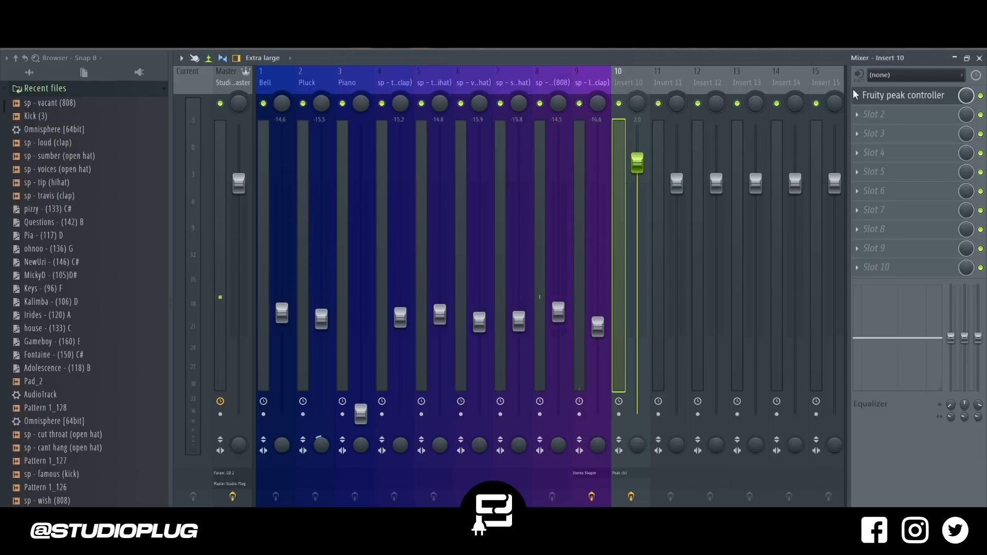
In insert 10's peak controller, raise the Peak Base and Decay, and turn Peak Vol and Tension to negative values.
{"action": "left_click", "coordinate": [877, 97]}
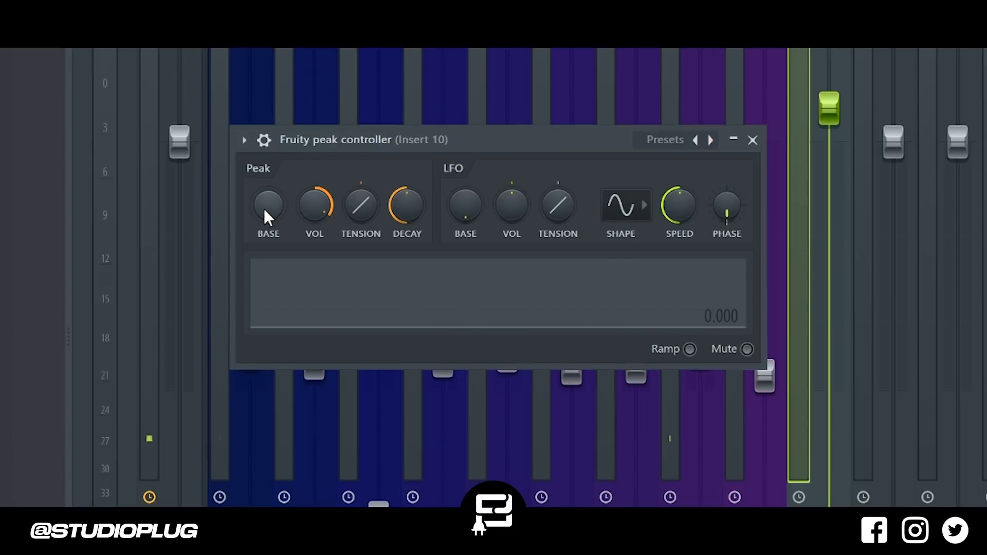
{"action": "right_click", "coordinate": [290, 225]}
{"action": "key", "text": "p"}
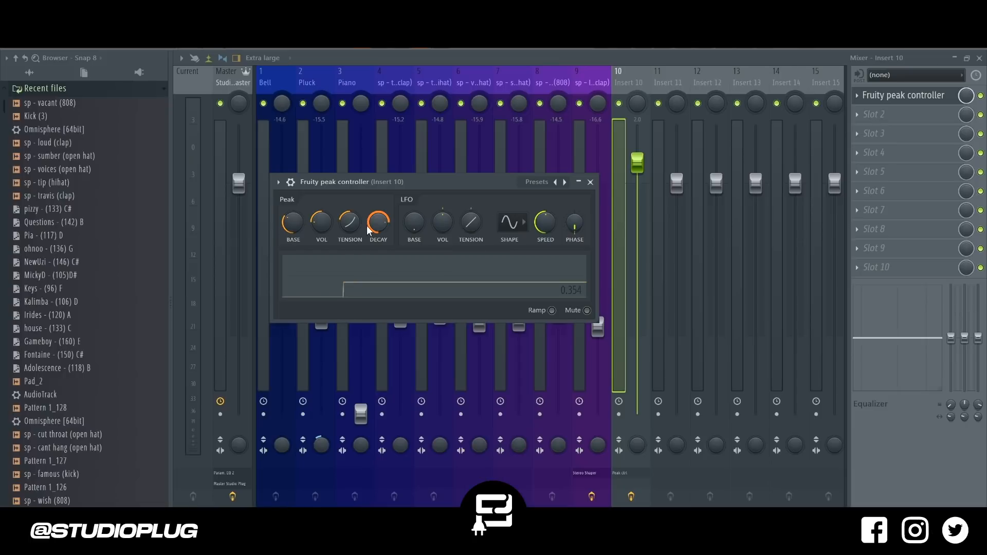
{"action": "key", "text": "space"}
Link the sp - vacant (808) insert's volume fader to the internal controller Peak ctrl - Peak, keeping the peak controller open for monitoring.
{"action": "left_click_drag", "start_coordinate": [480, 184], "coordinate": [814, 330]}
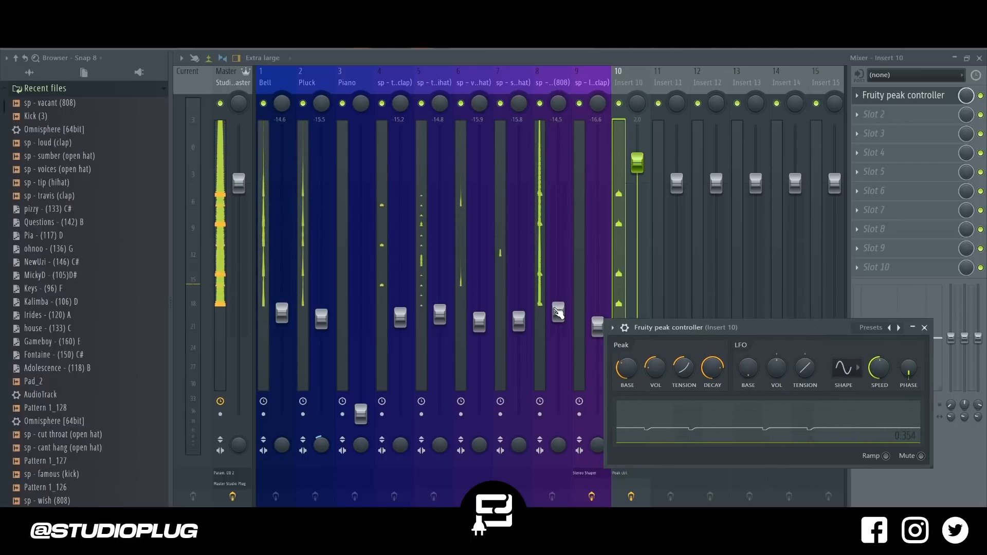
{"action": "left_click", "coordinate": [559, 312]}
{"action": "right_click", "coordinate": [558, 309]}
{"action": "left_click", "coordinate": [581, 400]}
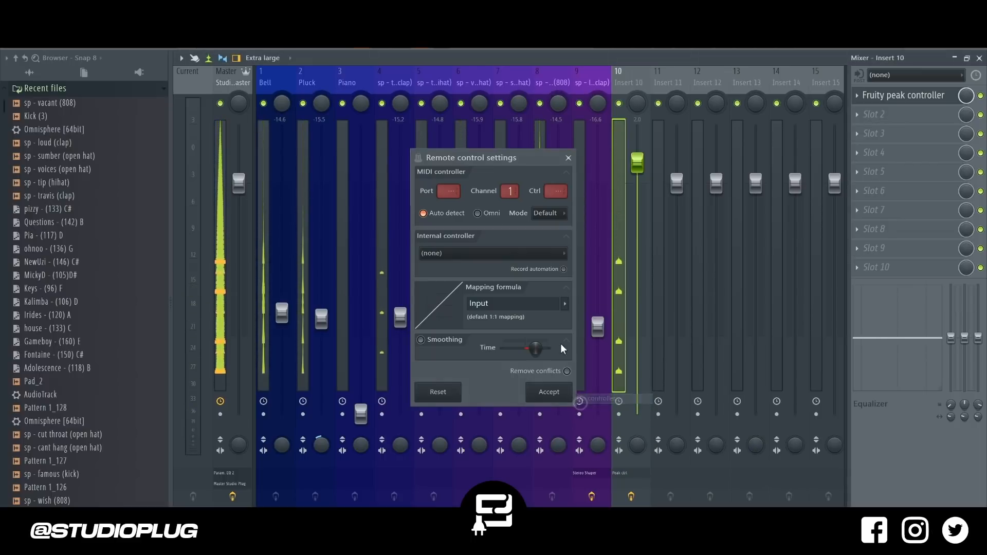
{"action": "left_click", "coordinate": [500, 253]}
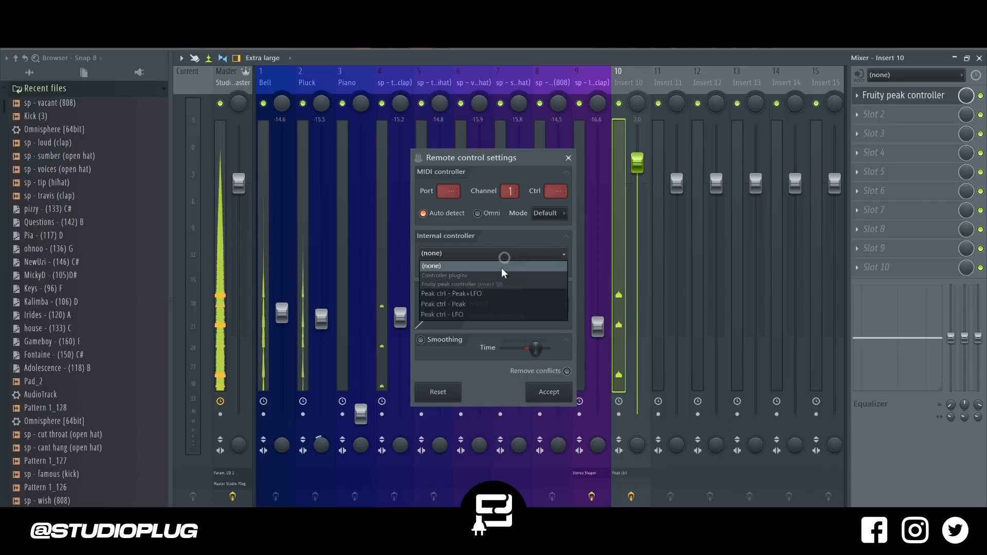
{"action": "left_click", "coordinate": [482, 304]}
{"action": "left_click", "coordinate": [544, 392]}
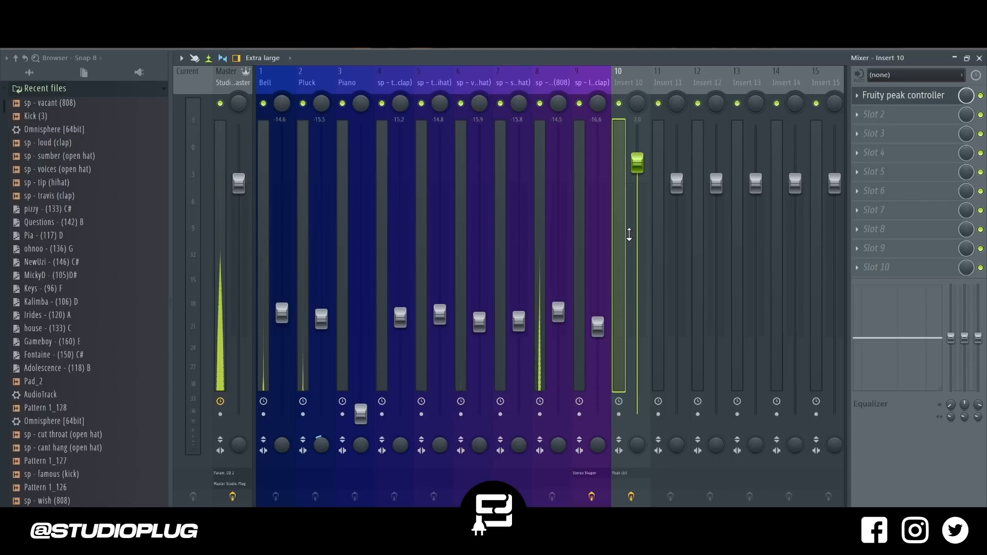
{"action": "left_click", "coordinate": [914, 96]}
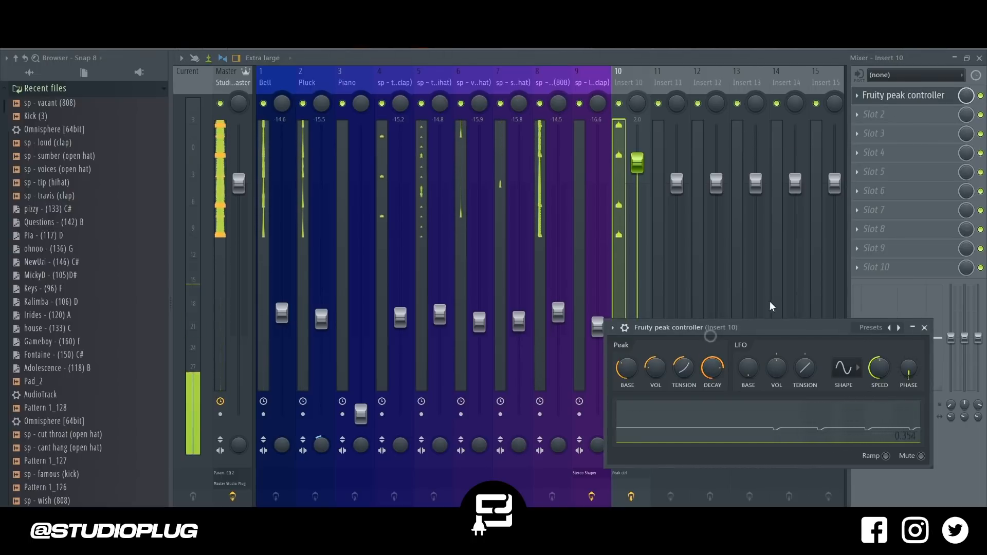
{"action": "left_click_drag", "start_coordinate": [740, 331], "coordinate": [795, 284]}
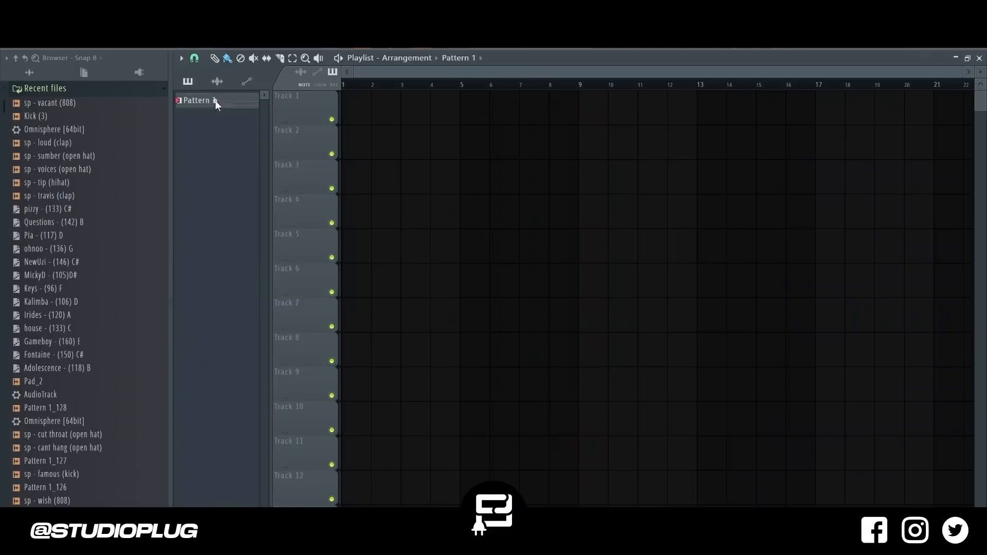
Split Pattern 1 by channel and place the resulting patterns at bar 1 on their own playlist tracks.
{"action": "right_click", "coordinate": [215, 101]}
{"action": "left_click", "coordinate": [262, 281]}
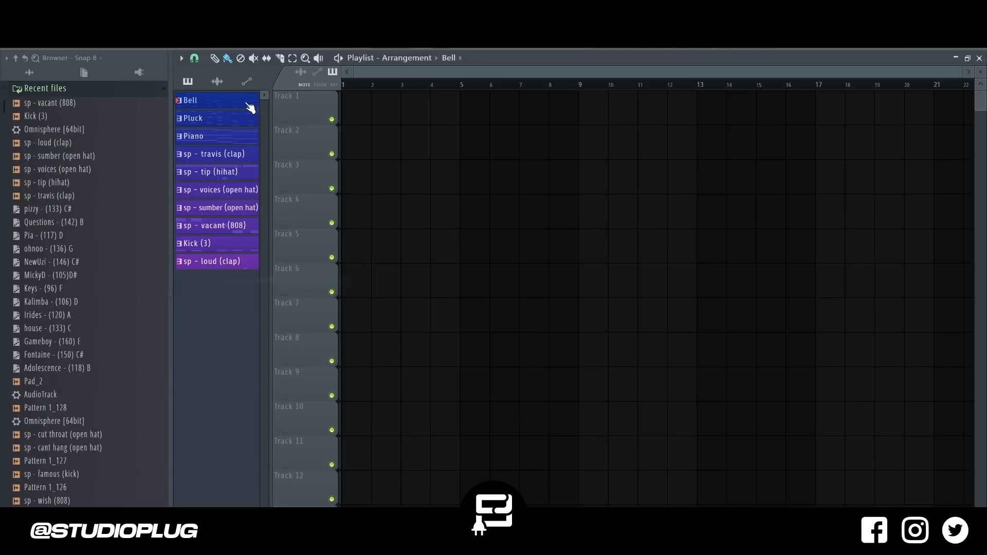
{"action": "left_click", "coordinate": [228, 266]}
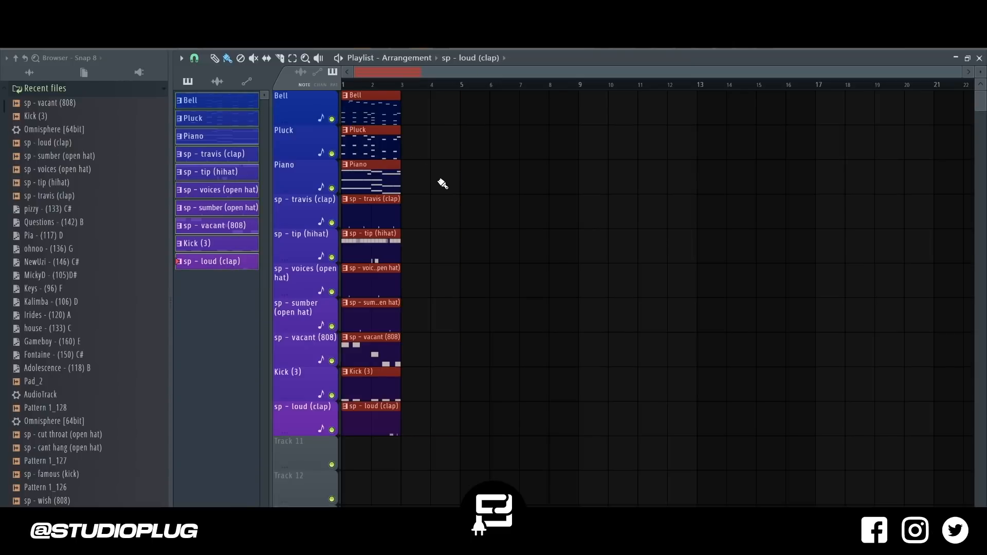
Duplicate the two-bar block of all ten pattern clips repeatedly until the arrangement reaches bar 61.
{"action": "key", "text": "ctrl+b"}
{"action": "key", "text": "ctrl+b"}
{"action": "key", "text": "ctrl+b"}
{"action": "key", "text": "ctrl+b"}
{"action": "key", "text": "ctrl+b"}
{"action": "key", "text": "ctrl+b"}
{"action": "key", "text": "ctrl+b"}
{"action": "key", "text": "ctrl+b"}
{"action": "key", "text": "ctrl+b"}
{"action": "key", "text": "ctrl+b"}
{"action": "key", "text": "ctrl+b"}
{"action": "key", "text": "ctrl+b"}
{"action": "key", "text": "ctrl+b"}
{"action": "key", "text": "ctrl+b"}
{"action": "key", "text": "ctrl+b"}
{"action": "key", "text": "ctrl+b"}
{"action": "key", "text": "ctrl+b"}
{"action": "key", "text": "ctrl+b"}
{"action": "key", "text": "ctrl+b"}
{"action": "key", "text": "ctrl+b"}
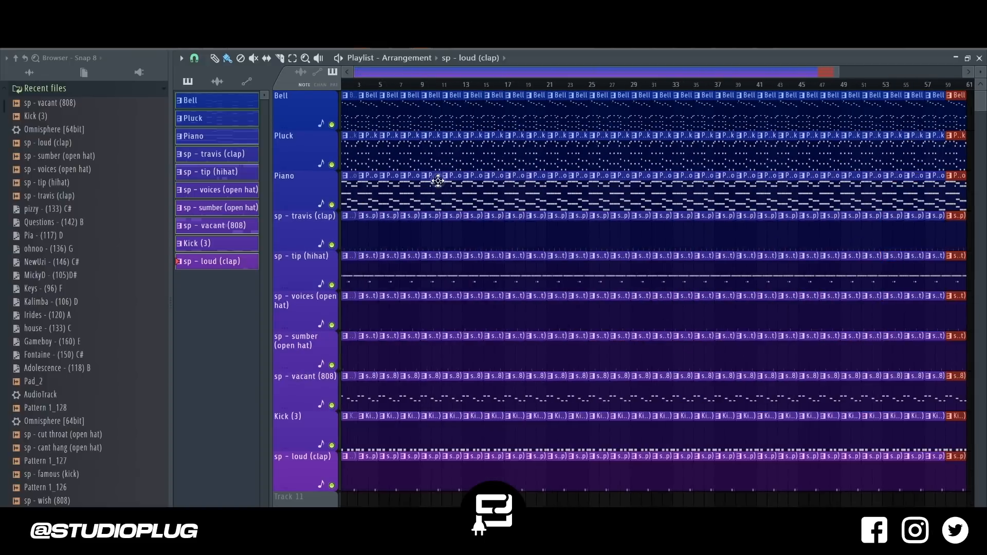
Clear all tracks except Bell from bars 5 to 8 and bars 1 to 4 for a Bell-only intro, and delete the Bell clip at bar 9.
{"action": "left_click_drag", "start_coordinate": [347, 484], "coordinate": [359, 149]}
{"action": "key", "text": "Delete"}
{"action": "left_click", "coordinate": [360, 96]}
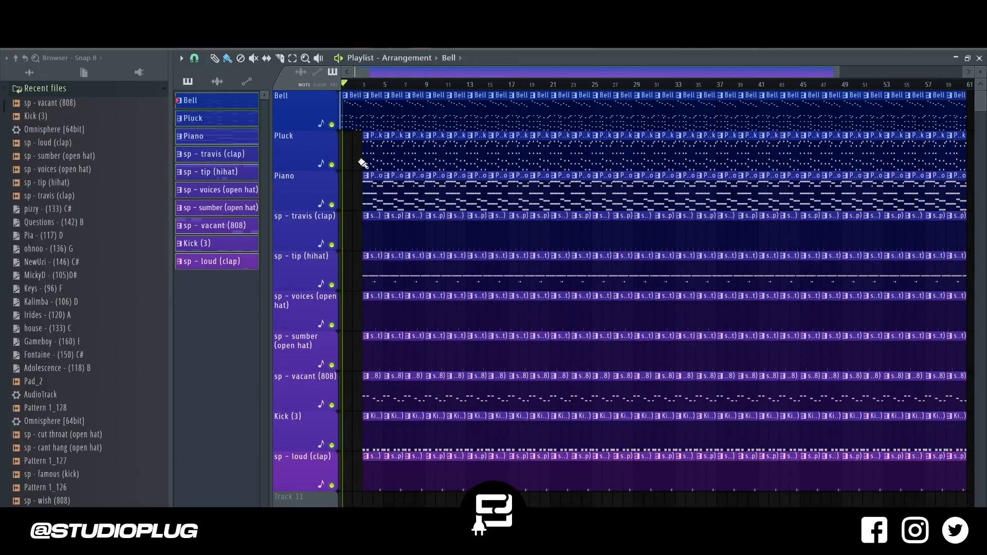
{"action": "left_click_drag", "start_coordinate": [377, 187], "coordinate": [364, 486]}
{"action": "key", "text": "Delete"}
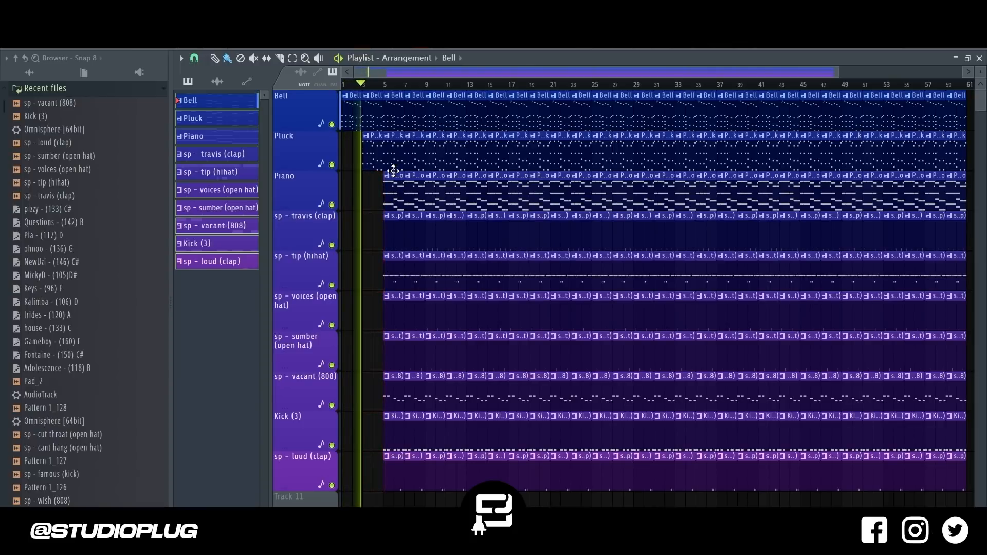
{"action": "right_click", "coordinate": [379, 159]}
{"action": "left_click_drag", "start_coordinate": [392, 173], "coordinate": [363, 495]}
{"action": "key", "text": "Delete"}
{"action": "right_click", "coordinate": [390, 155]}
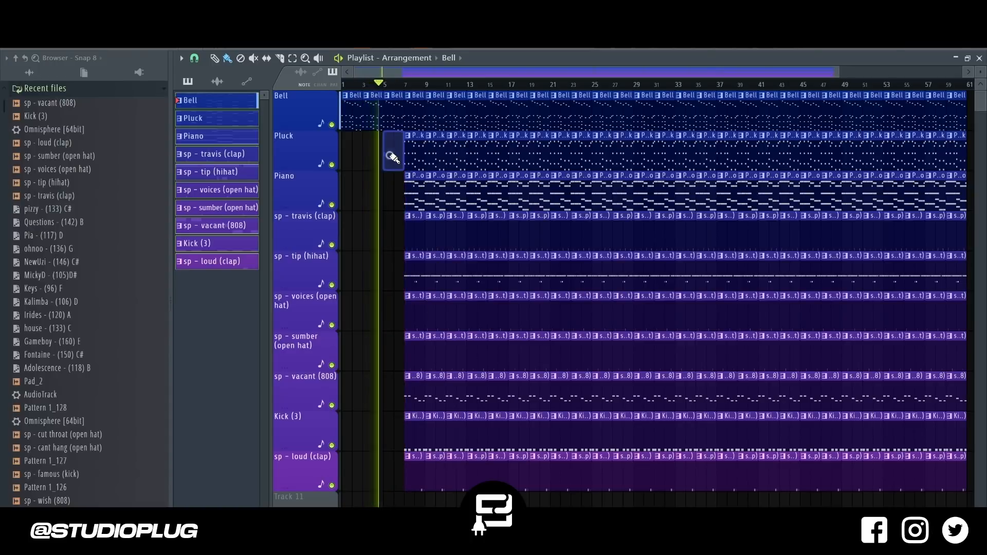
{"action": "left_click_drag", "start_coordinate": [414, 159], "coordinate": [404, 494]}
{"action": "key", "text": "Delete"}
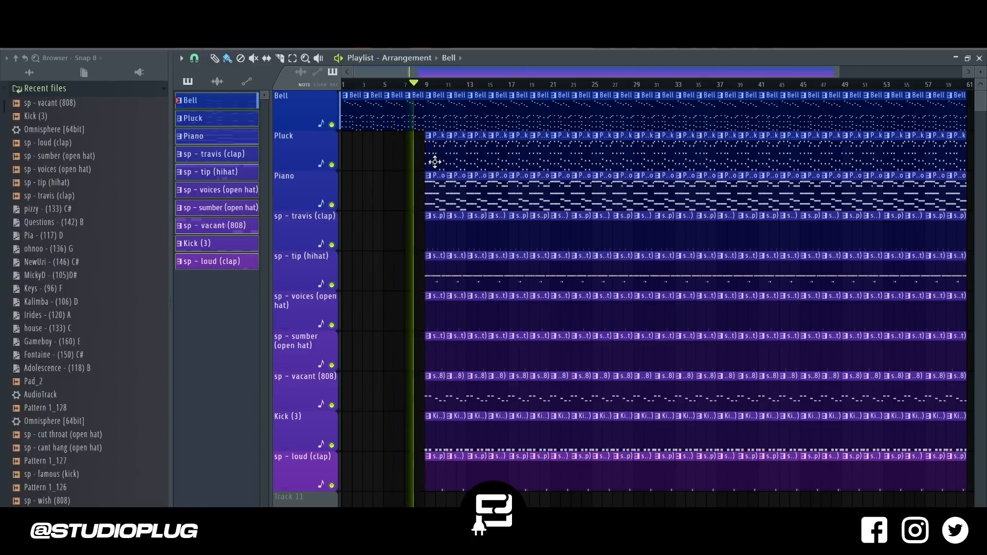
{"action": "right_click", "coordinate": [436, 123]}
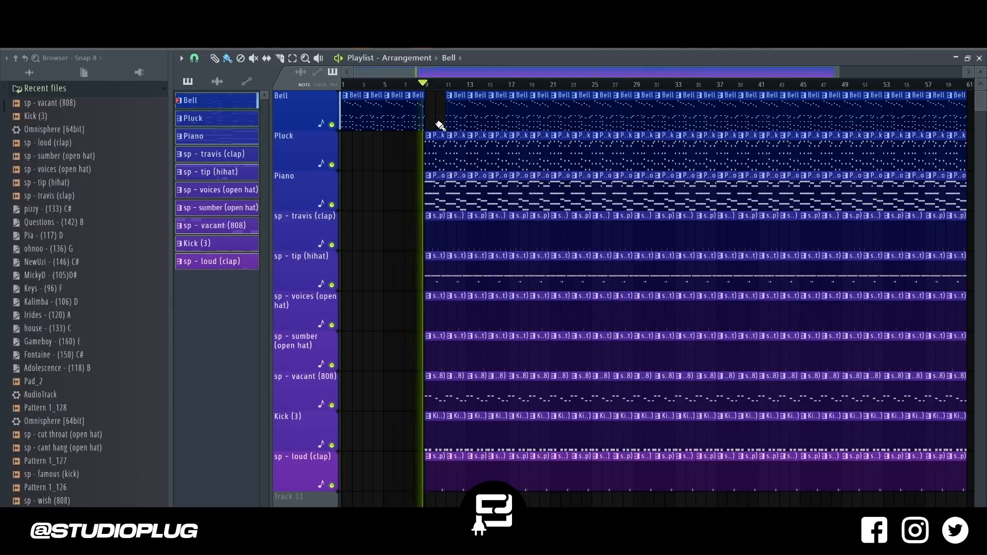
Replace the Piano channel's Keyscape sound with a patch from the StudioPlug - Popstyle bank in the Sharing directory.
{"action": "key", "text": "space"}
{"action": "key", "text": "F6"}
{"action": "left_click", "coordinate": [443, 266]}
{"action": "left_click", "coordinate": [304, 166]}
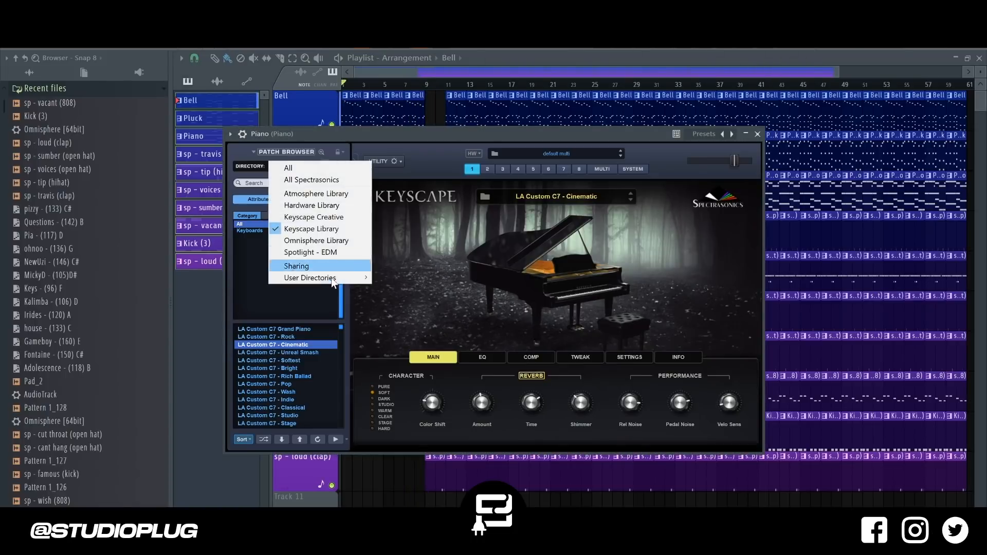
{"action": "left_click", "coordinate": [334, 268]}
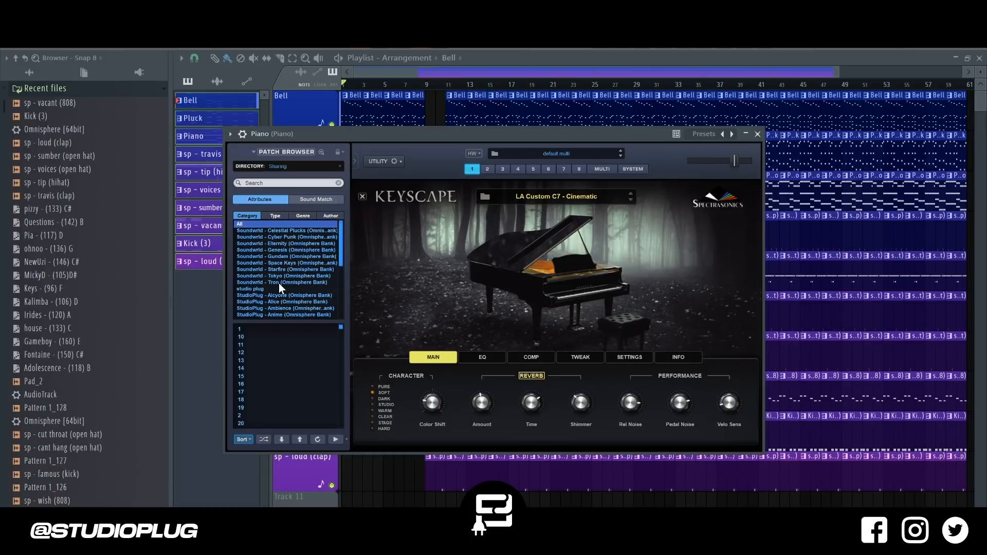
{"action": "scroll", "coordinate": [270, 297], "scroll_direction": "down", "scroll_amount": 5}
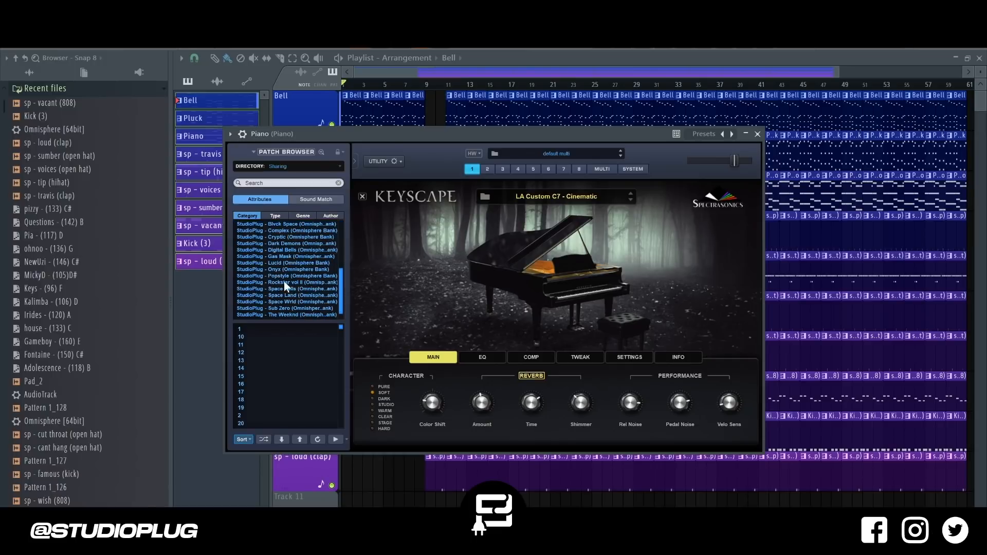
{"action": "left_click", "coordinate": [288, 277]}
{"action": "scroll", "coordinate": [290, 382], "scroll_direction": "down", "scroll_amount": 10}
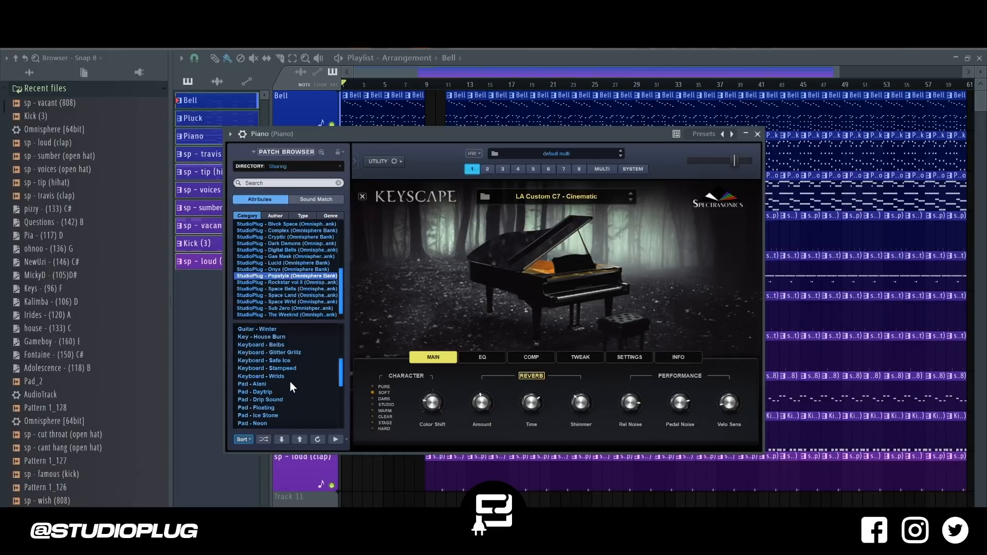
{"action": "scroll", "coordinate": [289, 378], "scroll_direction": "up", "scroll_amount": 5}
{"action": "left_click", "coordinate": [311, 368]}
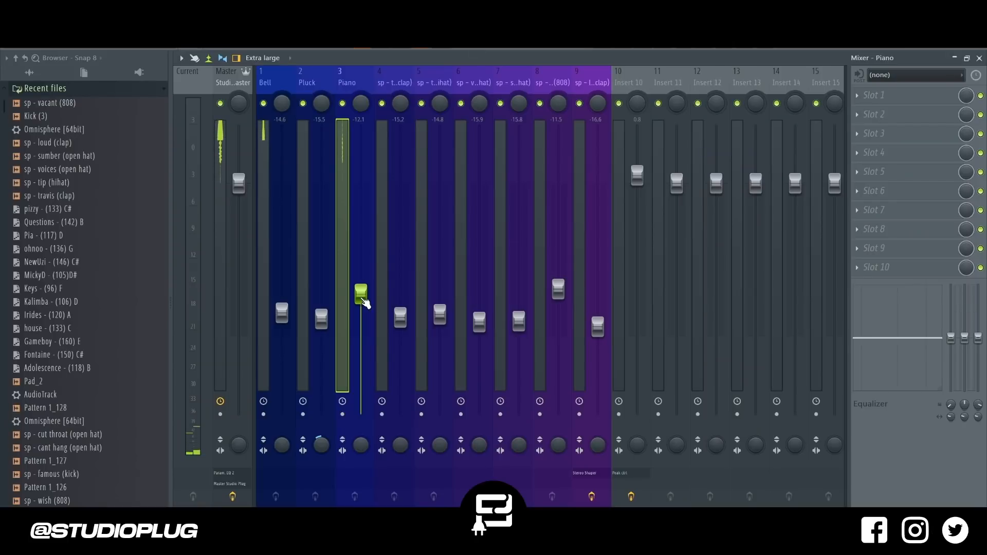
Play the arrangement from bar 9 and place a Bell clip in the gap at bar 9.
{"action": "left_click", "coordinate": [613, 47]}
{"action": "left_click", "coordinate": [427, 85]}
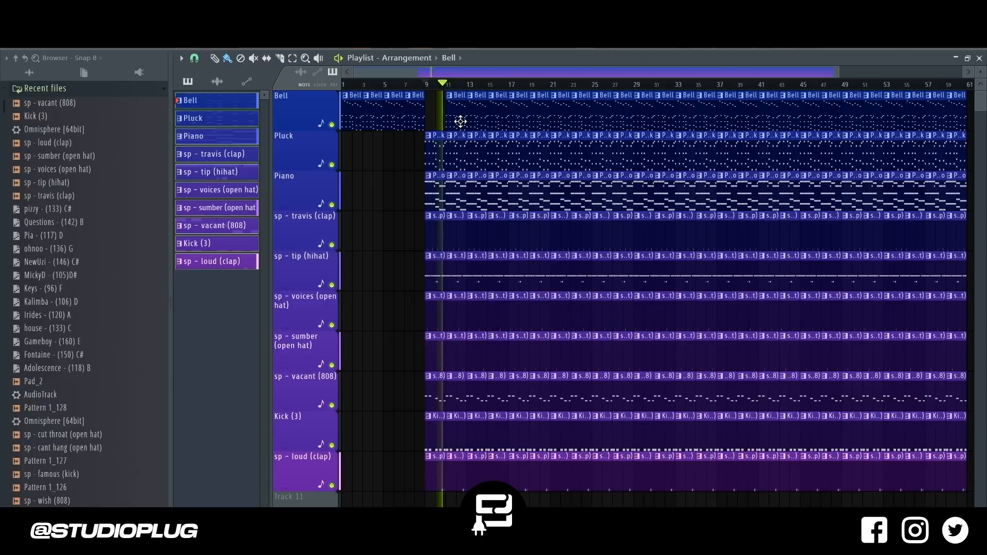
{"action": "left_click", "coordinate": [441, 121]}
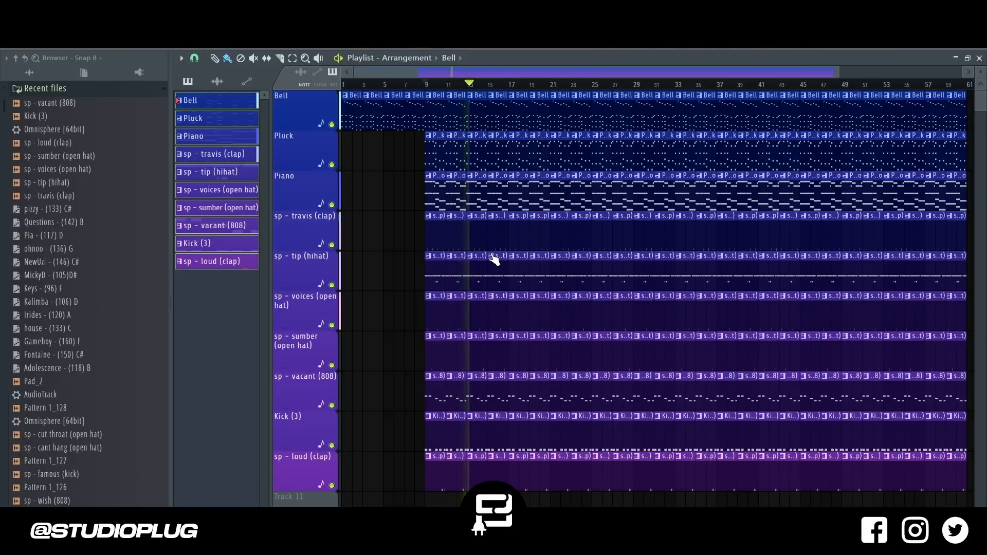
Delete the sp - loud (clap) clips at bars 9, 13 and 17, plus the Kick (3), sp - vacant (808) and Bell clips at bar 17.
{"action": "right_click", "coordinate": [441, 476]}
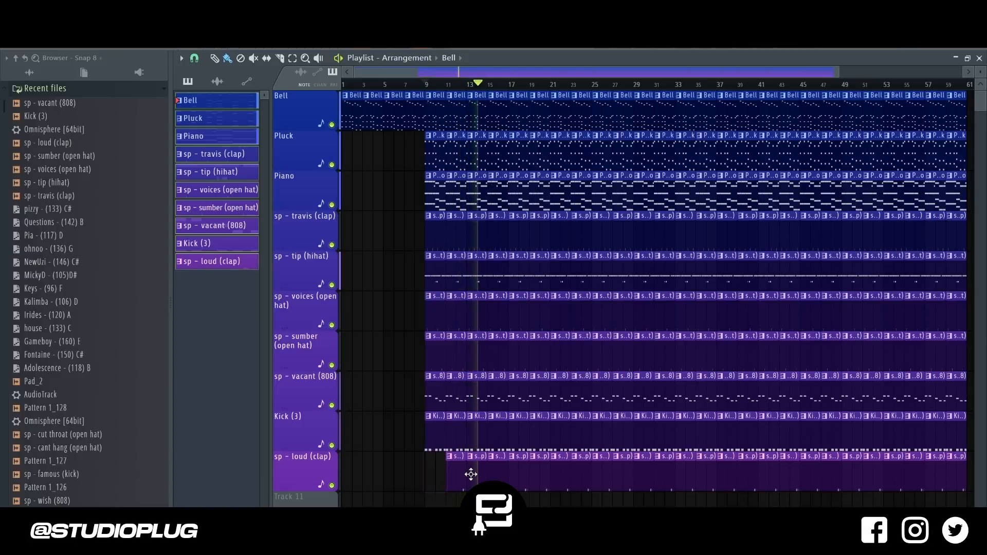
{"action": "right_click", "coordinate": [477, 476]}
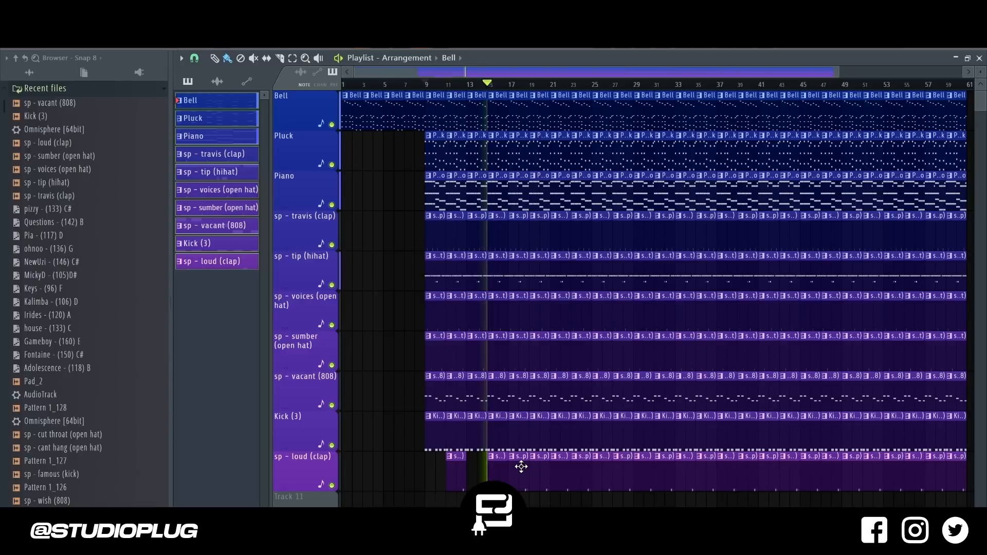
{"action": "right_click", "coordinate": [521, 467]}
{"action": "right_click", "coordinate": [520, 436]}
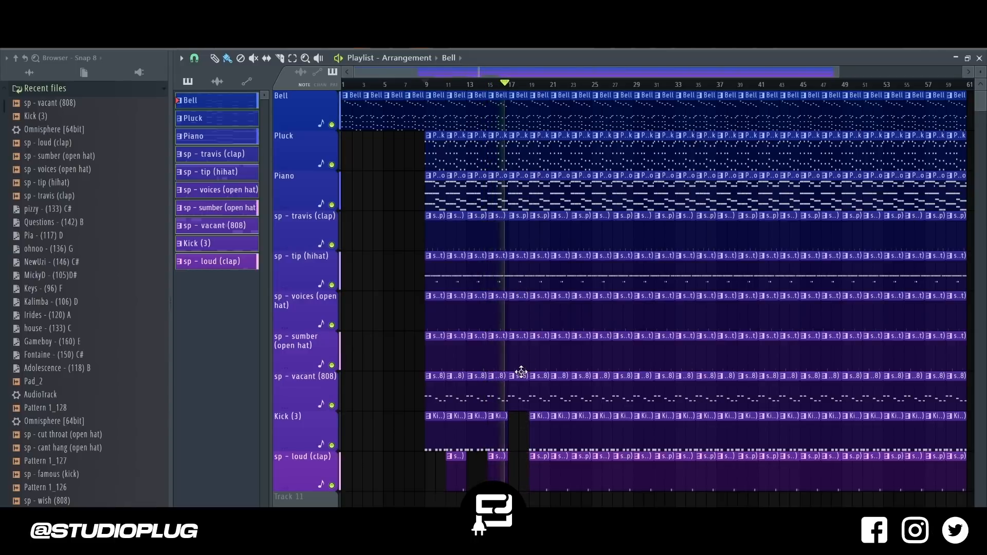
{"action": "right_click", "coordinate": [524, 397]}
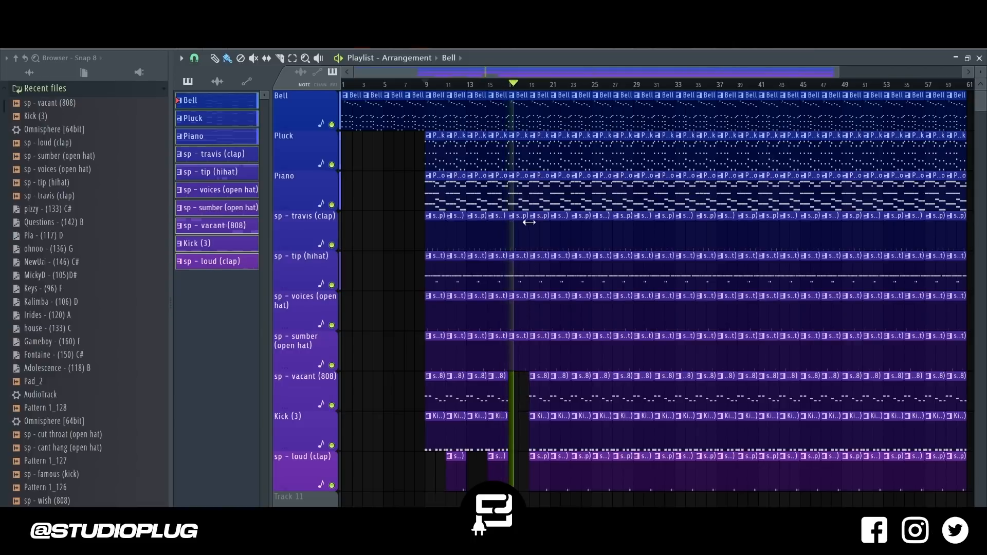
{"action": "right_click", "coordinate": [518, 104]}
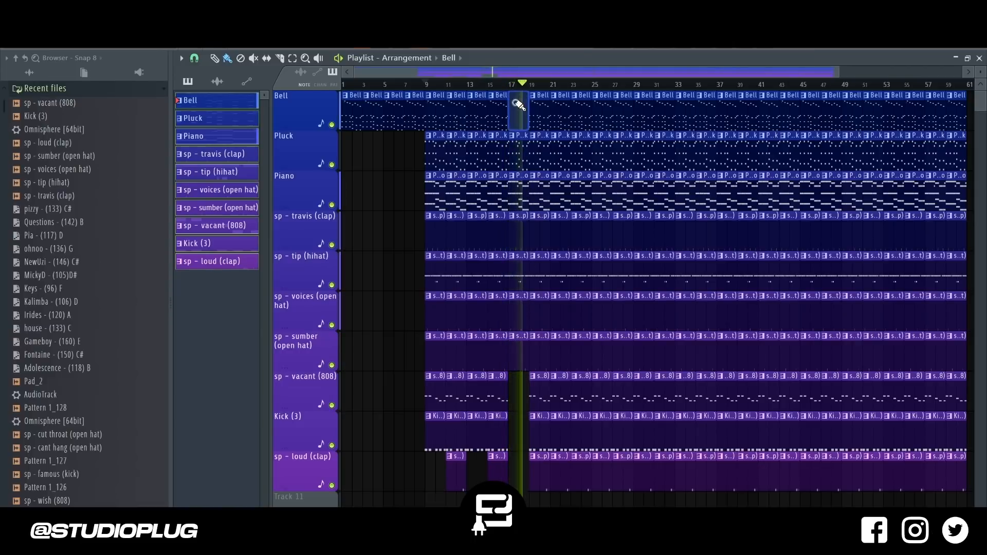
Delete the Bell, sp - vacant (808) and Kick (3) clips at bar 19.
{"action": "right_click", "coordinate": [533, 113]}
{"action": "right_click", "coordinate": [540, 393]}
{"action": "right_click", "coordinate": [540, 430]}
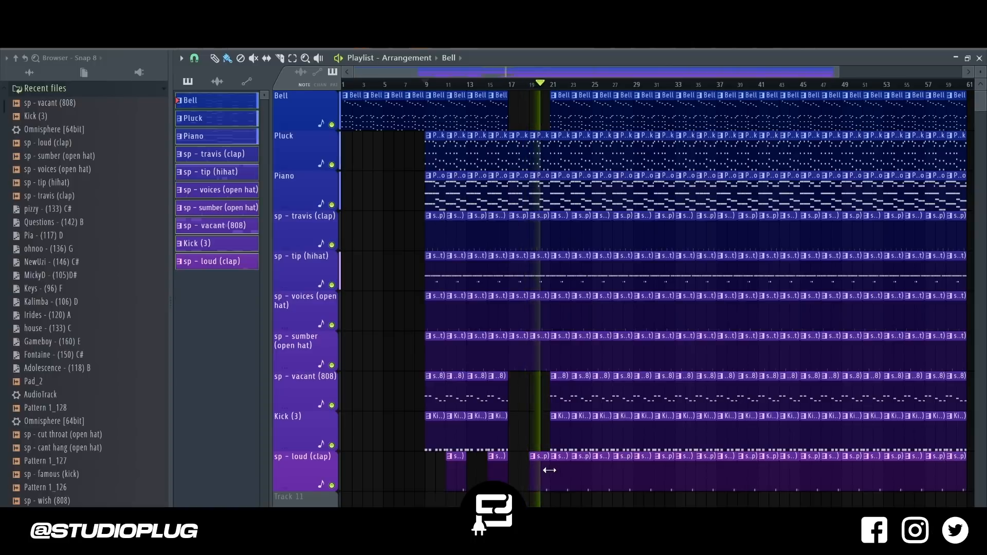
Delete the Pluck and Piano clips from bars 21 to 28.
{"action": "right_click", "coordinate": [558, 162]}
{"action": "right_click", "coordinate": [558, 194]}
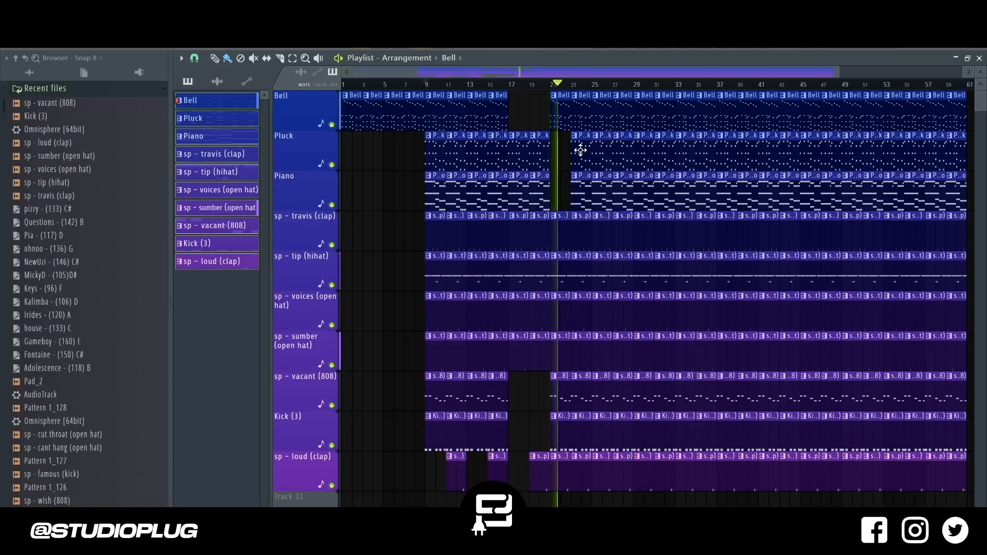
{"action": "right_click", "coordinate": [581, 153]}
{"action": "right_click", "coordinate": [583, 195]}
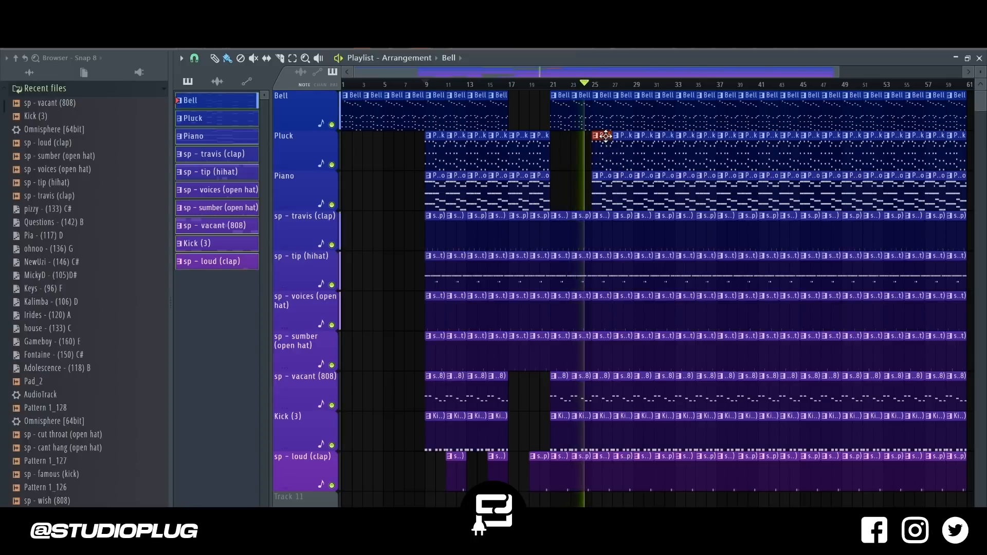
{"action": "left_click_drag", "start_coordinate": [606, 136], "coordinate": [604, 199]}
{"action": "key", "text": "Delete"}
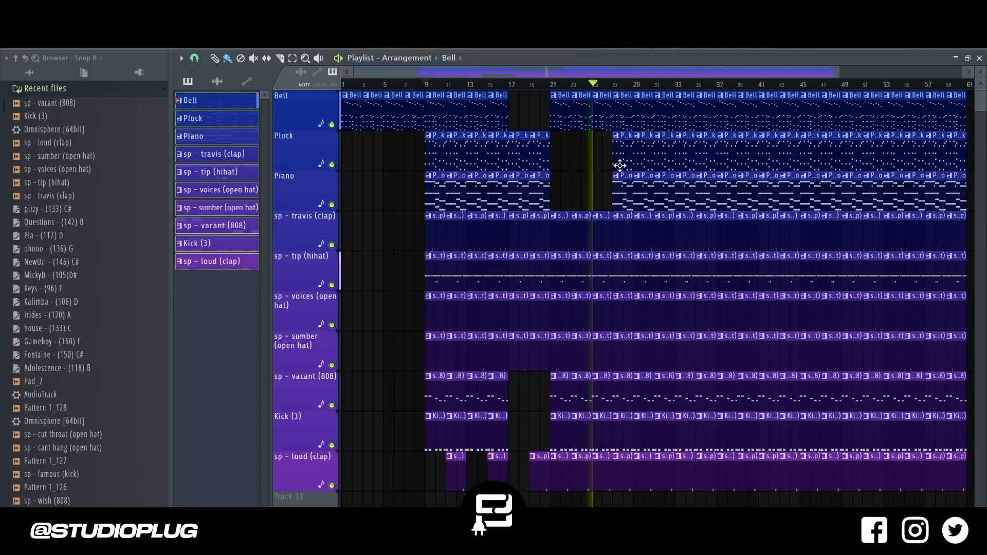
{"action": "left_click_drag", "start_coordinate": [620, 164], "coordinate": [621, 190]}
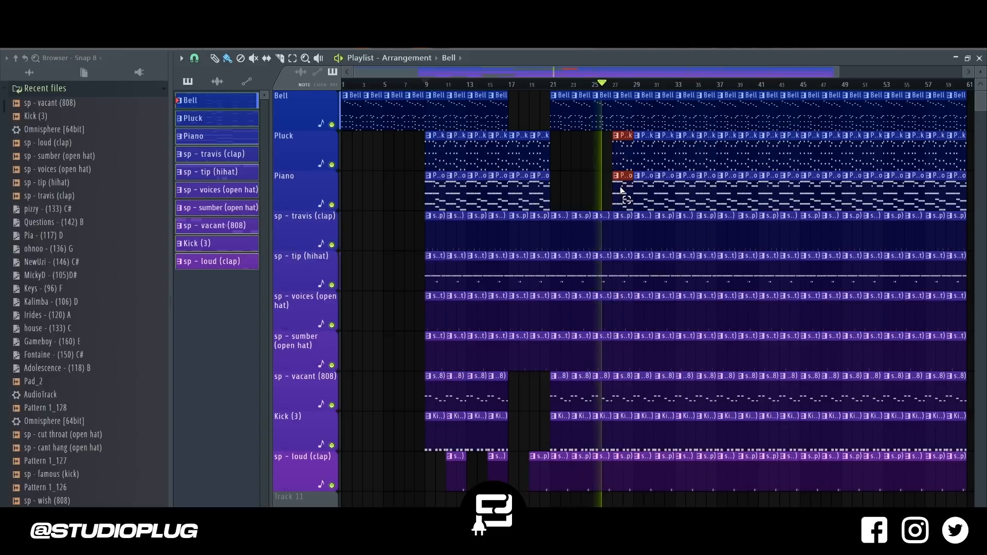
{"action": "key", "text": "Delete"}
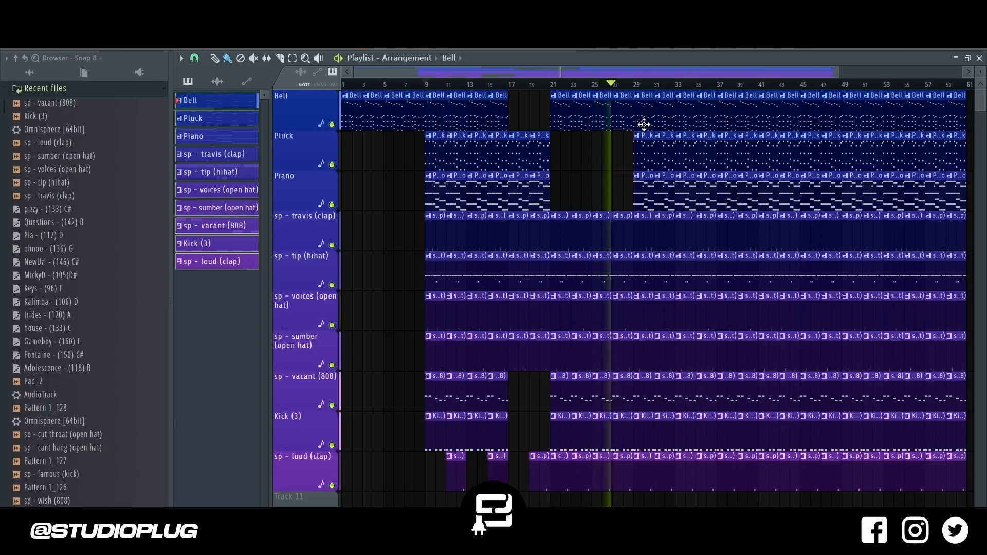
Delete the Bell clips at bars 29 and 31.
{"action": "right_click", "coordinate": [656, 124]}
{"action": "right_click", "coordinate": [646, 124]}
{"action": "left_click", "coordinate": [645, 190], "text": "ctrl"}
{"action": "left_click_drag", "start_coordinate": [646, 191], "coordinate": [657, 191]}
Play the arrangement from bar 21 and delete the sp - loud (clap) clips at bars 21, 25 and 29.
{"action": "left_click", "coordinate": [554, 84]}
{"action": "right_click", "coordinate": [565, 475]}
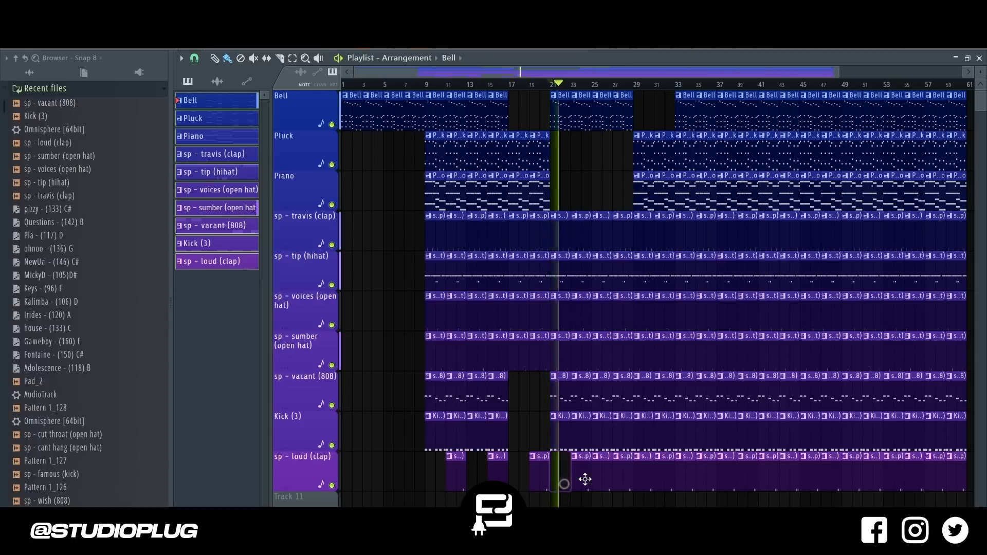
{"action": "right_click", "coordinate": [601, 476]}
{"action": "right_click", "coordinate": [640, 475]}
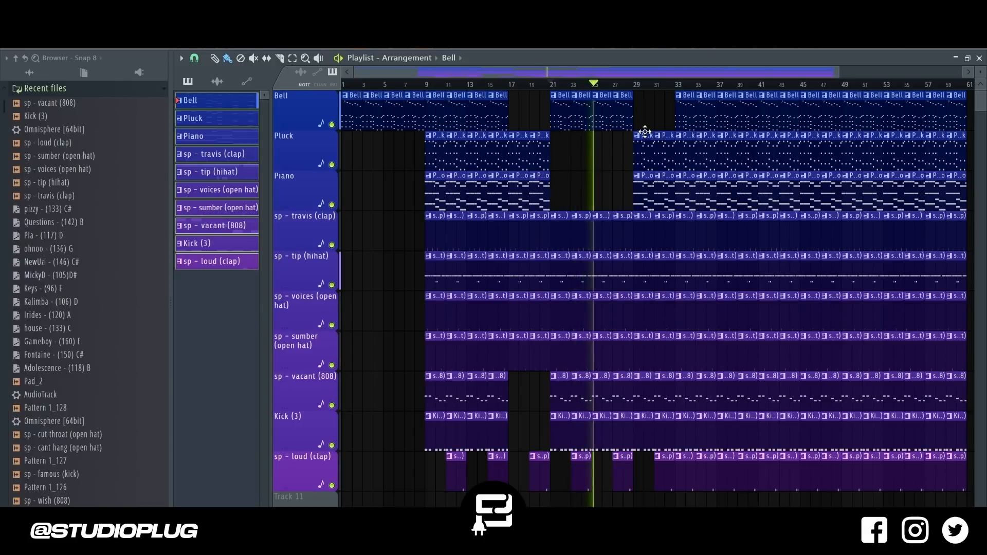
Move the Pluck and Piano clips from bars 29 to 32 back to bars 25 to 28.
{"action": "left_click", "coordinate": [646, 150]}
{"action": "left_click_drag", "start_coordinate": [646, 149], "coordinate": [610, 163]}
{"action": "left_click_drag", "start_coordinate": [673, 182], "coordinate": [608, 209]}
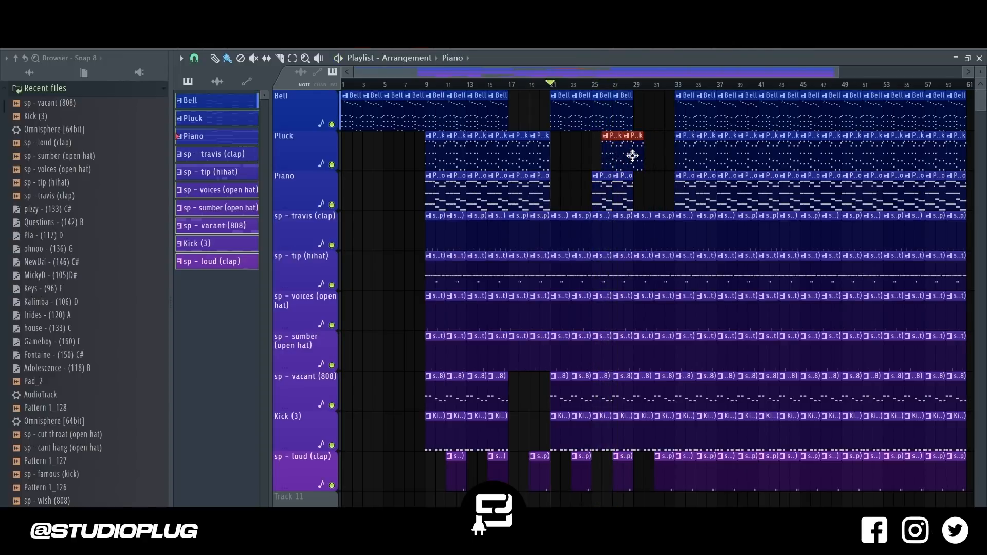
Clear the Bell clips from bars 25 to 28, play from bar 25, and place Bell clips at bars 29 and 31.
{"action": "left_click_drag", "start_coordinate": [607, 118], "coordinate": [640, 121]}
{"action": "key", "text": "Delete"}
{"action": "left_click", "coordinate": [593, 84]}
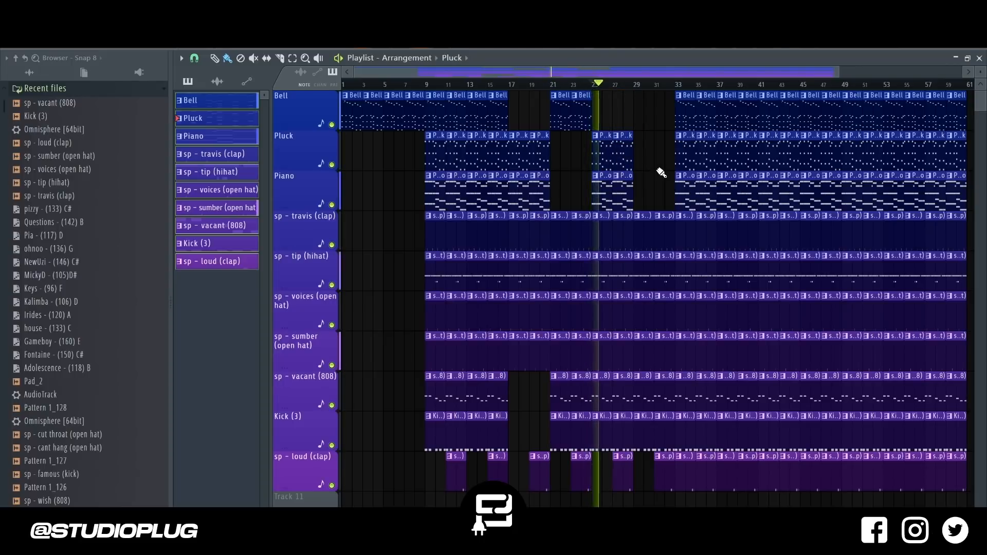
{"action": "left_click_drag", "start_coordinate": [622, 121], "coordinate": [646, 104]}
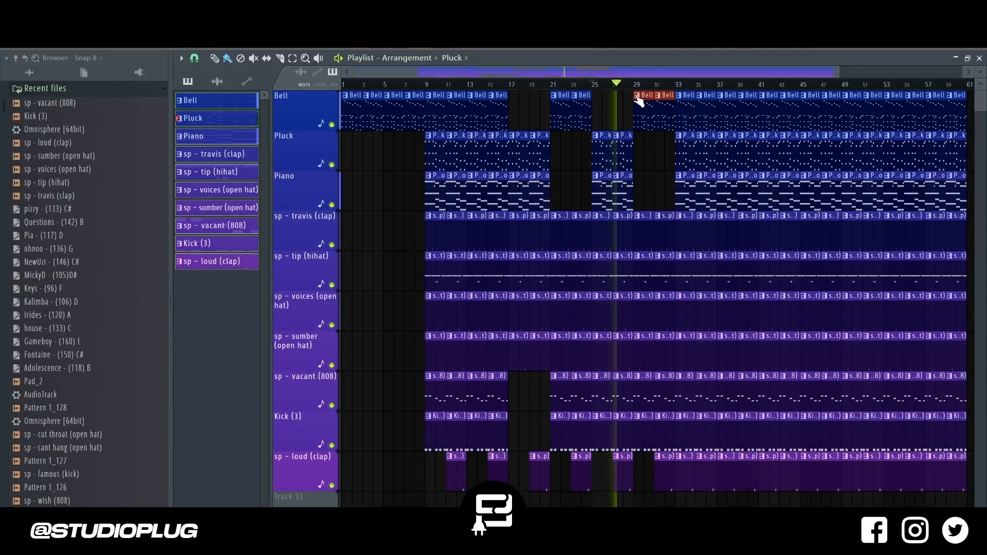
Make the Bell clips at bars 29 to 32 a separate unique pattern and delete a group of its notes.
{"action": "right_click", "coordinate": [637, 96]}
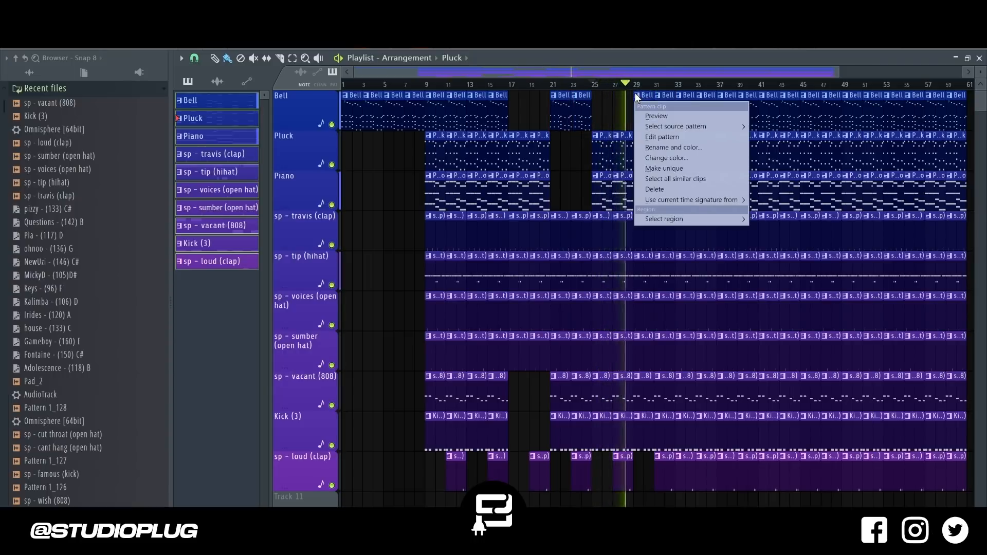
{"action": "left_click", "coordinate": [664, 168]}
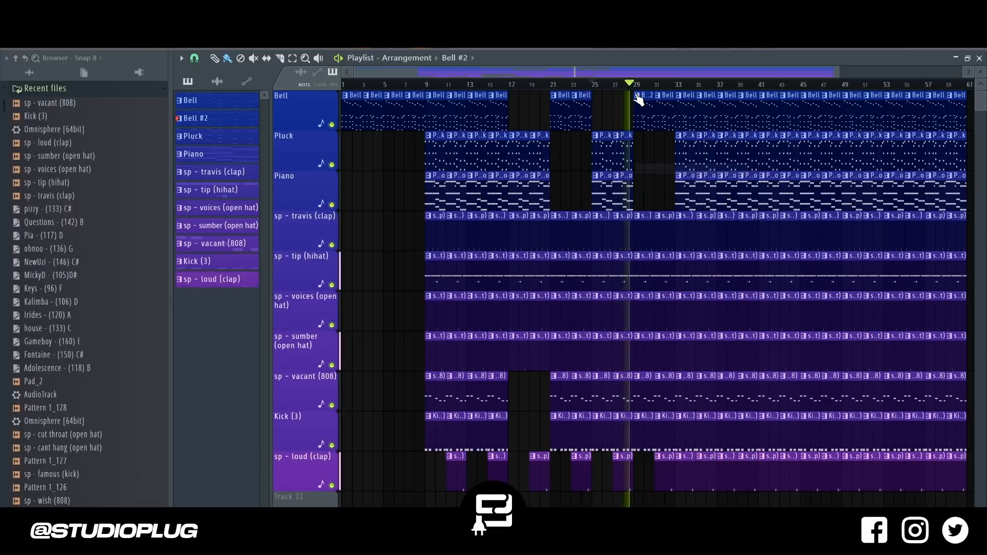
{"action": "double_click", "coordinate": [650, 122]}
{"action": "left_click_drag", "start_coordinate": [204, 115], "coordinate": [203, 231]}
{"action": "key", "text": "Delete"}
{"action": "key", "text": "F5"}
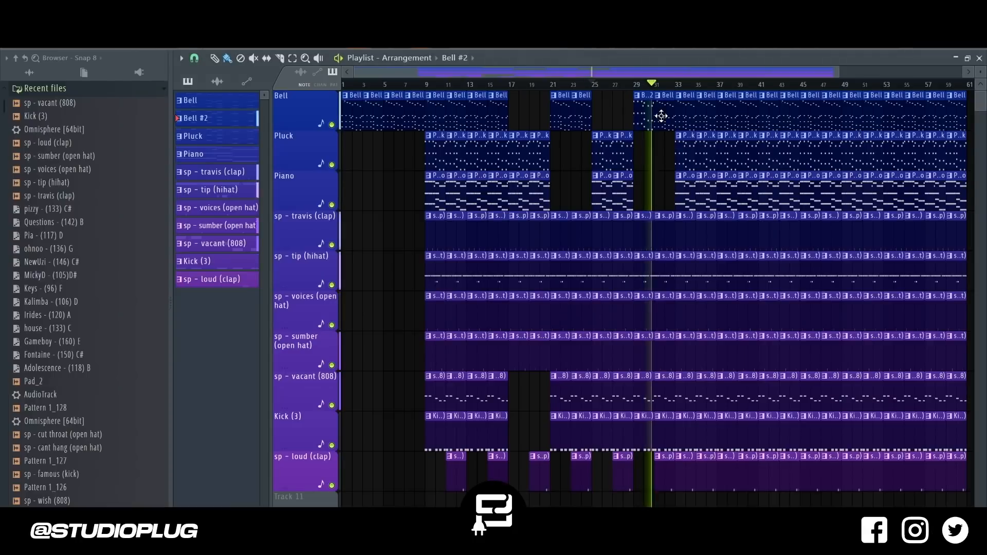
{"action": "left_click", "coordinate": [659, 119]}
Delete all clips on every track from bar 33 onward.
{"action": "left_click_drag", "start_coordinate": [684, 102], "coordinate": [909, 448]}
{"action": "key", "text": "Delete"}
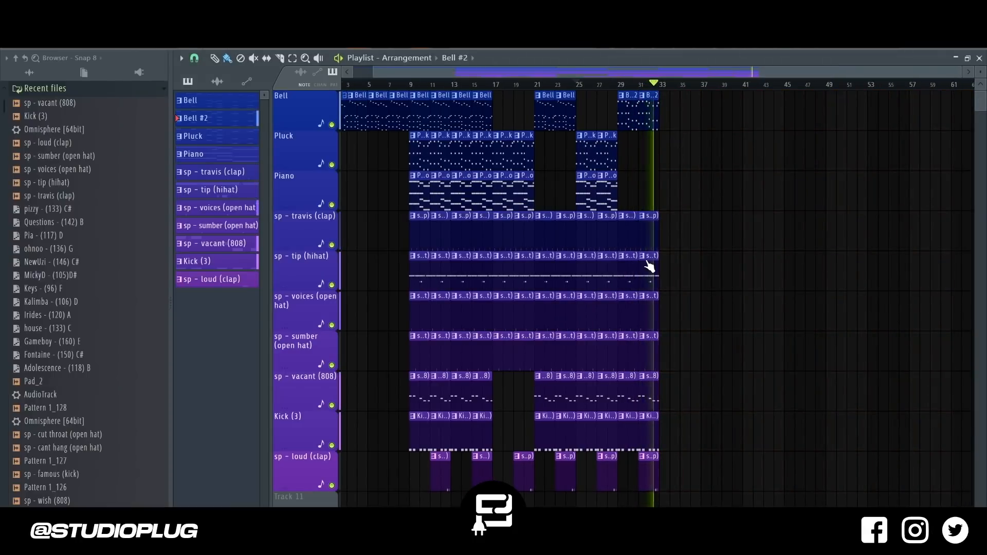
Delete the sp - vacant (808) and Kick (3) clips from bars 29 to 32, plus the Kick (3) clips from bars 21 to 24.
{"action": "left_click_drag", "start_coordinate": [630, 399], "coordinate": [683, 412]}
{"action": "left_click_drag", "start_coordinate": [628, 440], "coordinate": [677, 443]}
{"action": "key", "text": "Delete"}
{"action": "left_click_drag", "start_coordinate": [629, 394], "coordinate": [660, 398]}
{"action": "key", "text": "Delete"}
{"action": "left_click_drag", "start_coordinate": [526, 427], "coordinate": [571, 437]}
{"action": "key", "text": "Delete"}
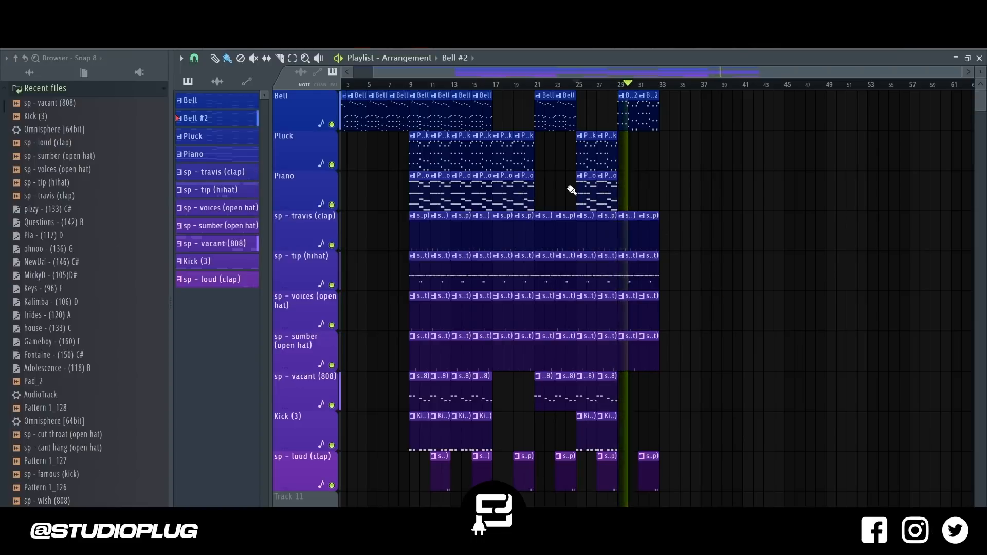
Duplicate all clips from bars 9 to 32 into bars 33 to 56 and play the arrangement from the start.
{"action": "left_click_drag", "start_coordinate": [415, 115], "coordinate": [720, 501]}
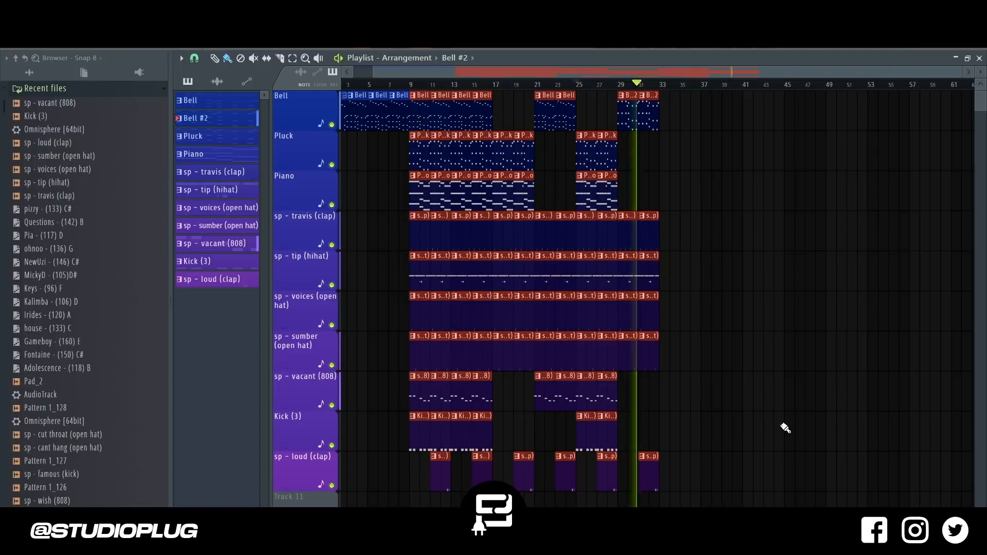
{"action": "key", "text": "ctrl+b"}
{"action": "right_click", "coordinate": [736, 349], "text": "ctrl"}
{"action": "left_click", "coordinate": [353, 271], "text": "ctrl"}
{"action": "key", "text": "space"}
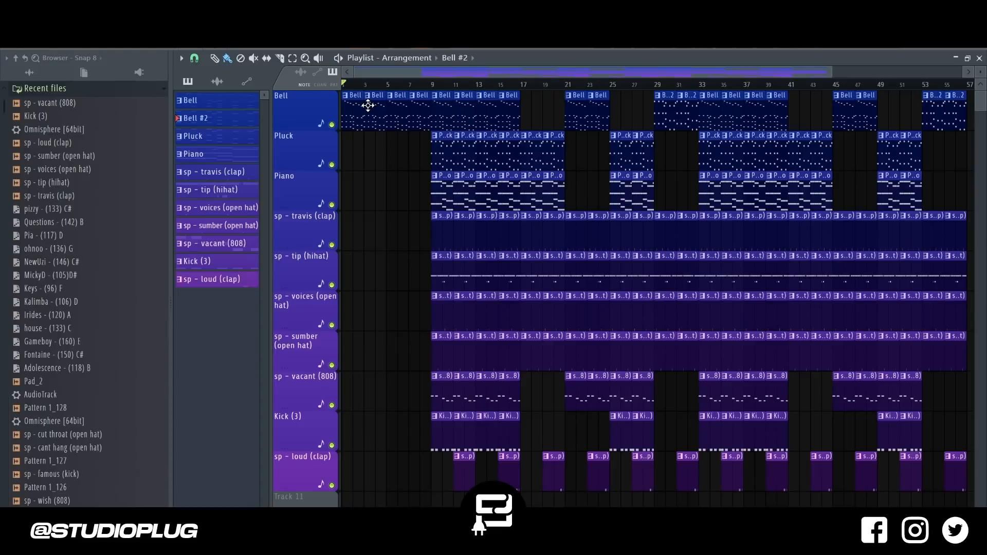
{"action": "key", "text": "space"}
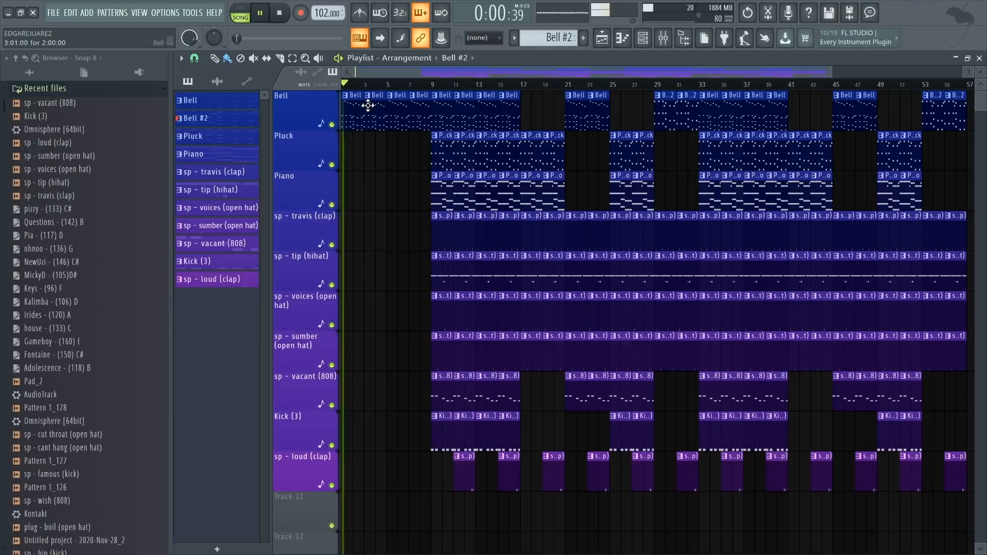